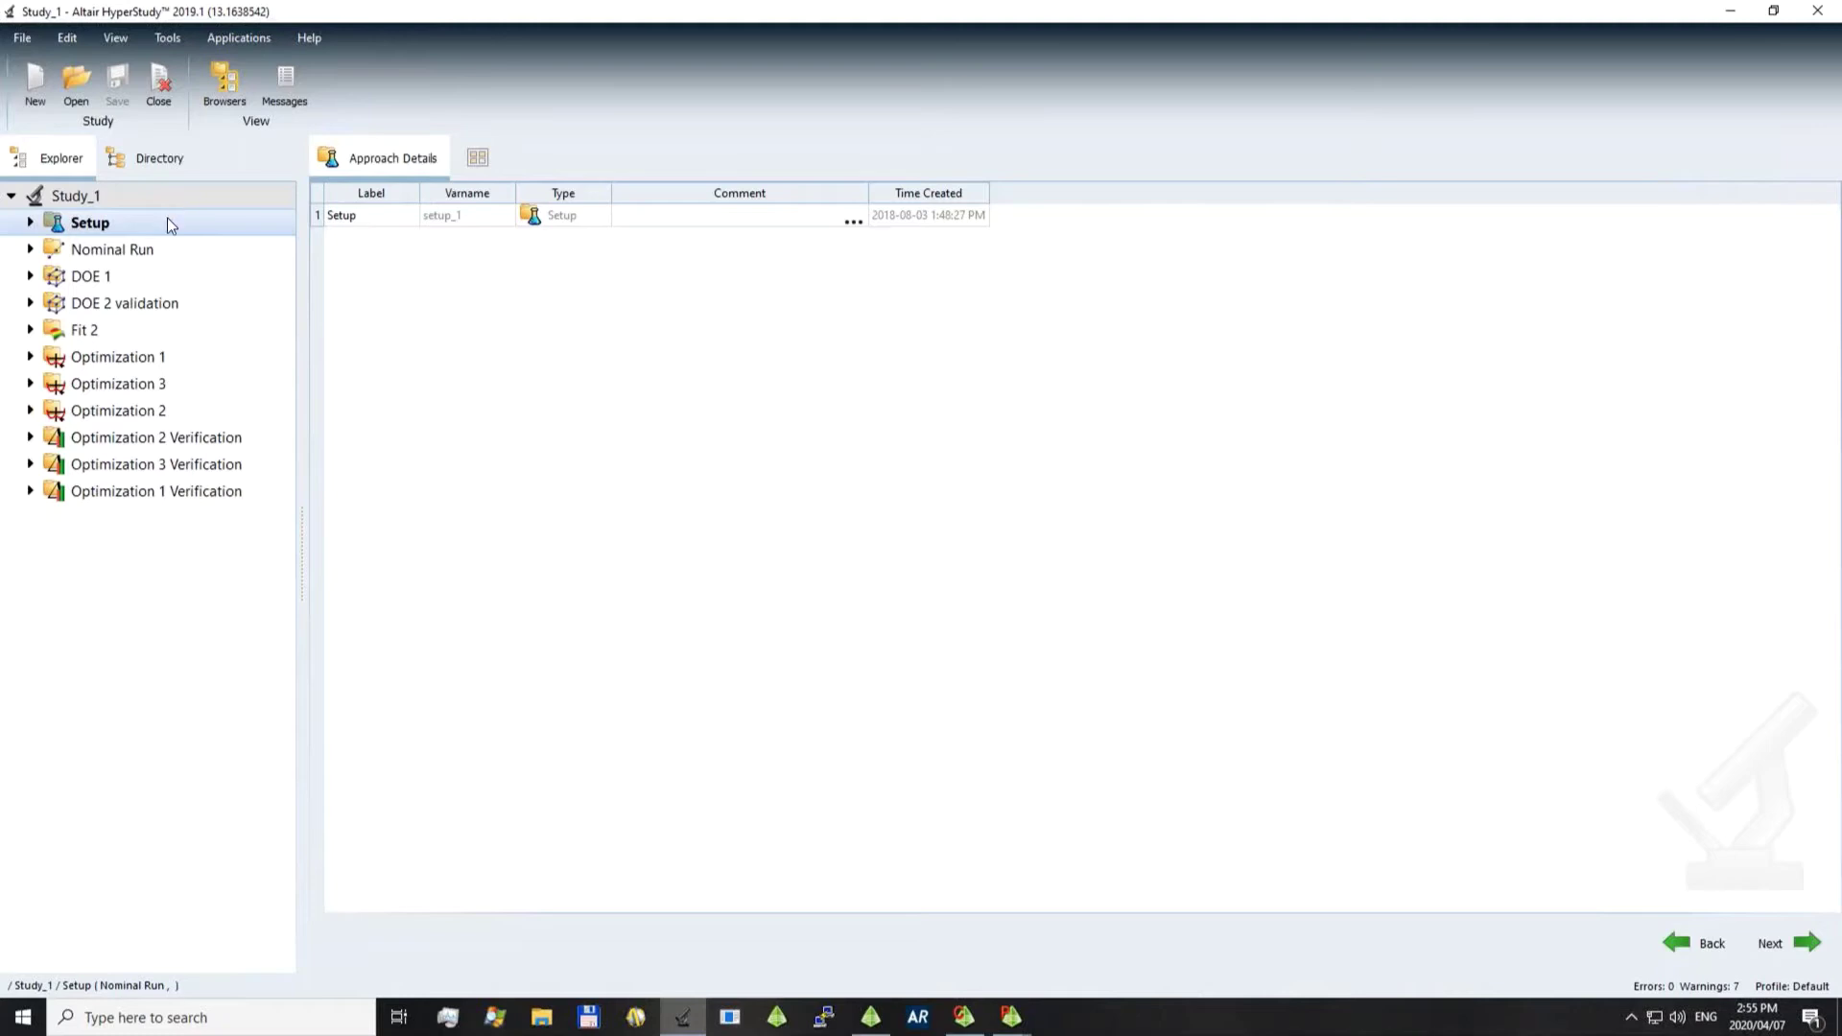
Open the Setup's Define Models page, showing Model 1, a FEKO model running blade.cfx
{"action": "left_click", "coordinate": [30, 222]}
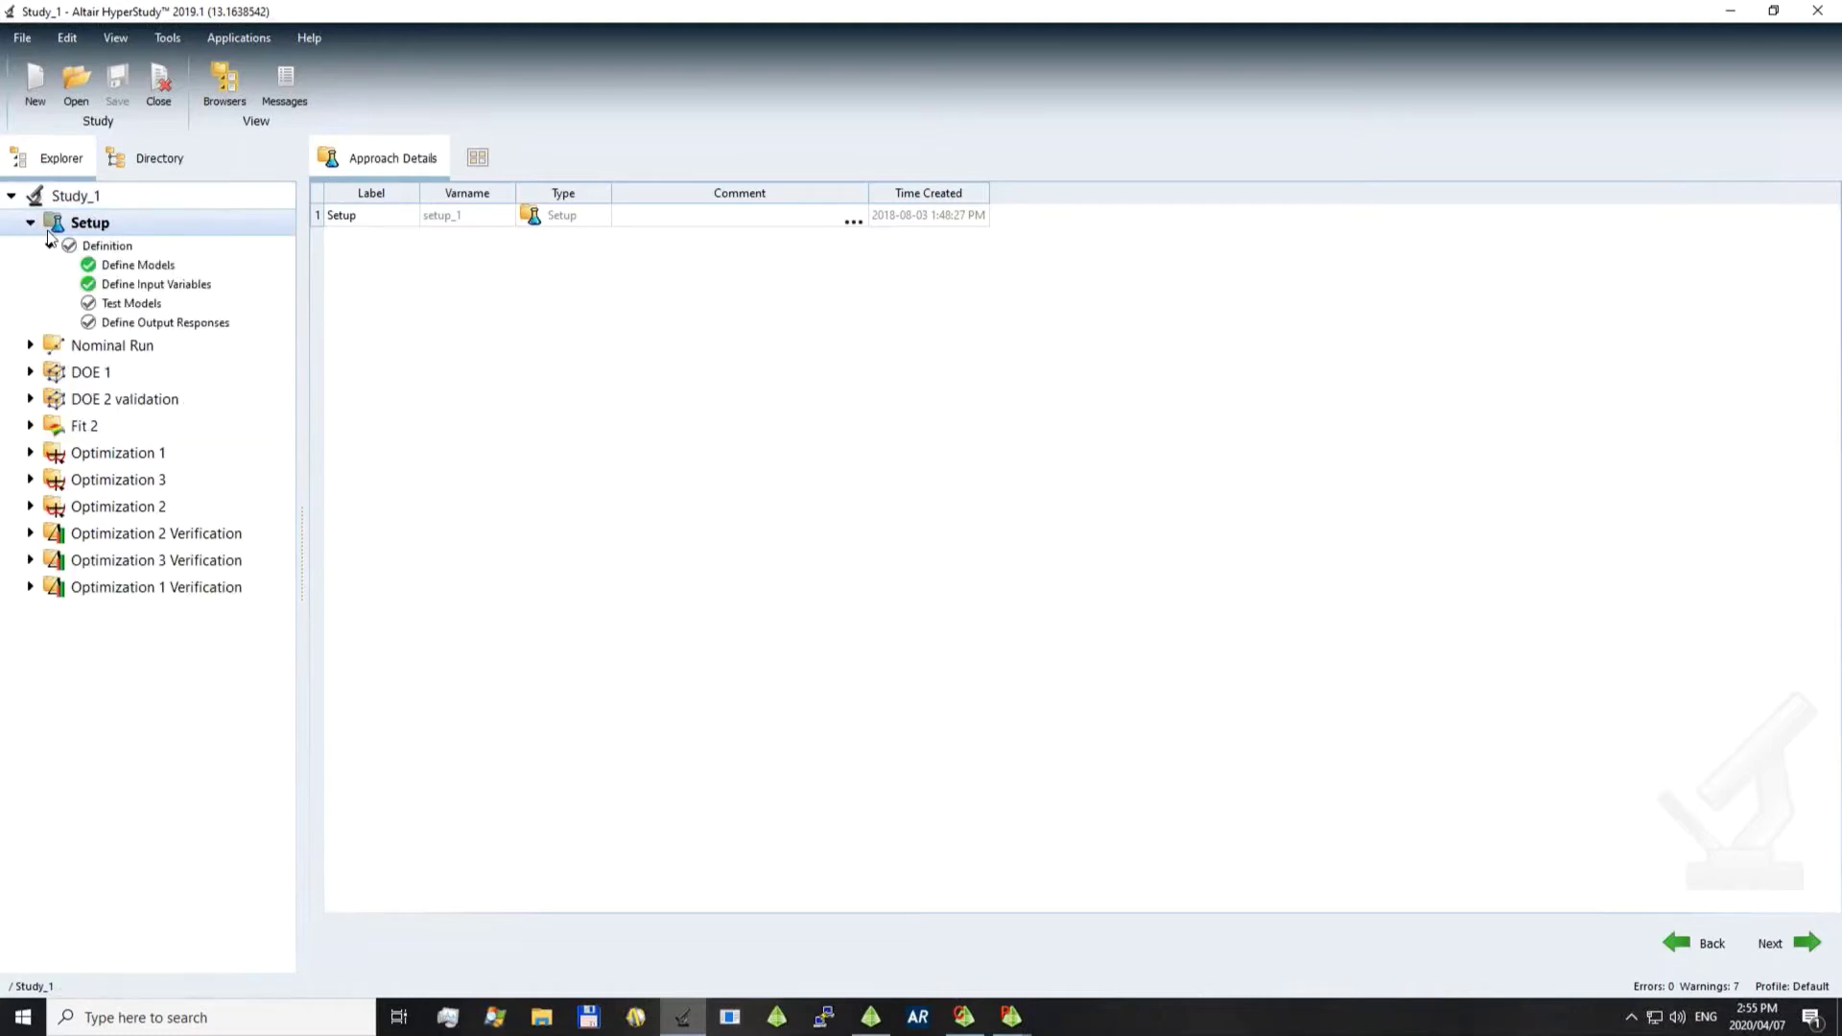
{"action": "left_click", "coordinate": [131, 248]}
{"action": "left_click", "coordinate": [140, 265]}
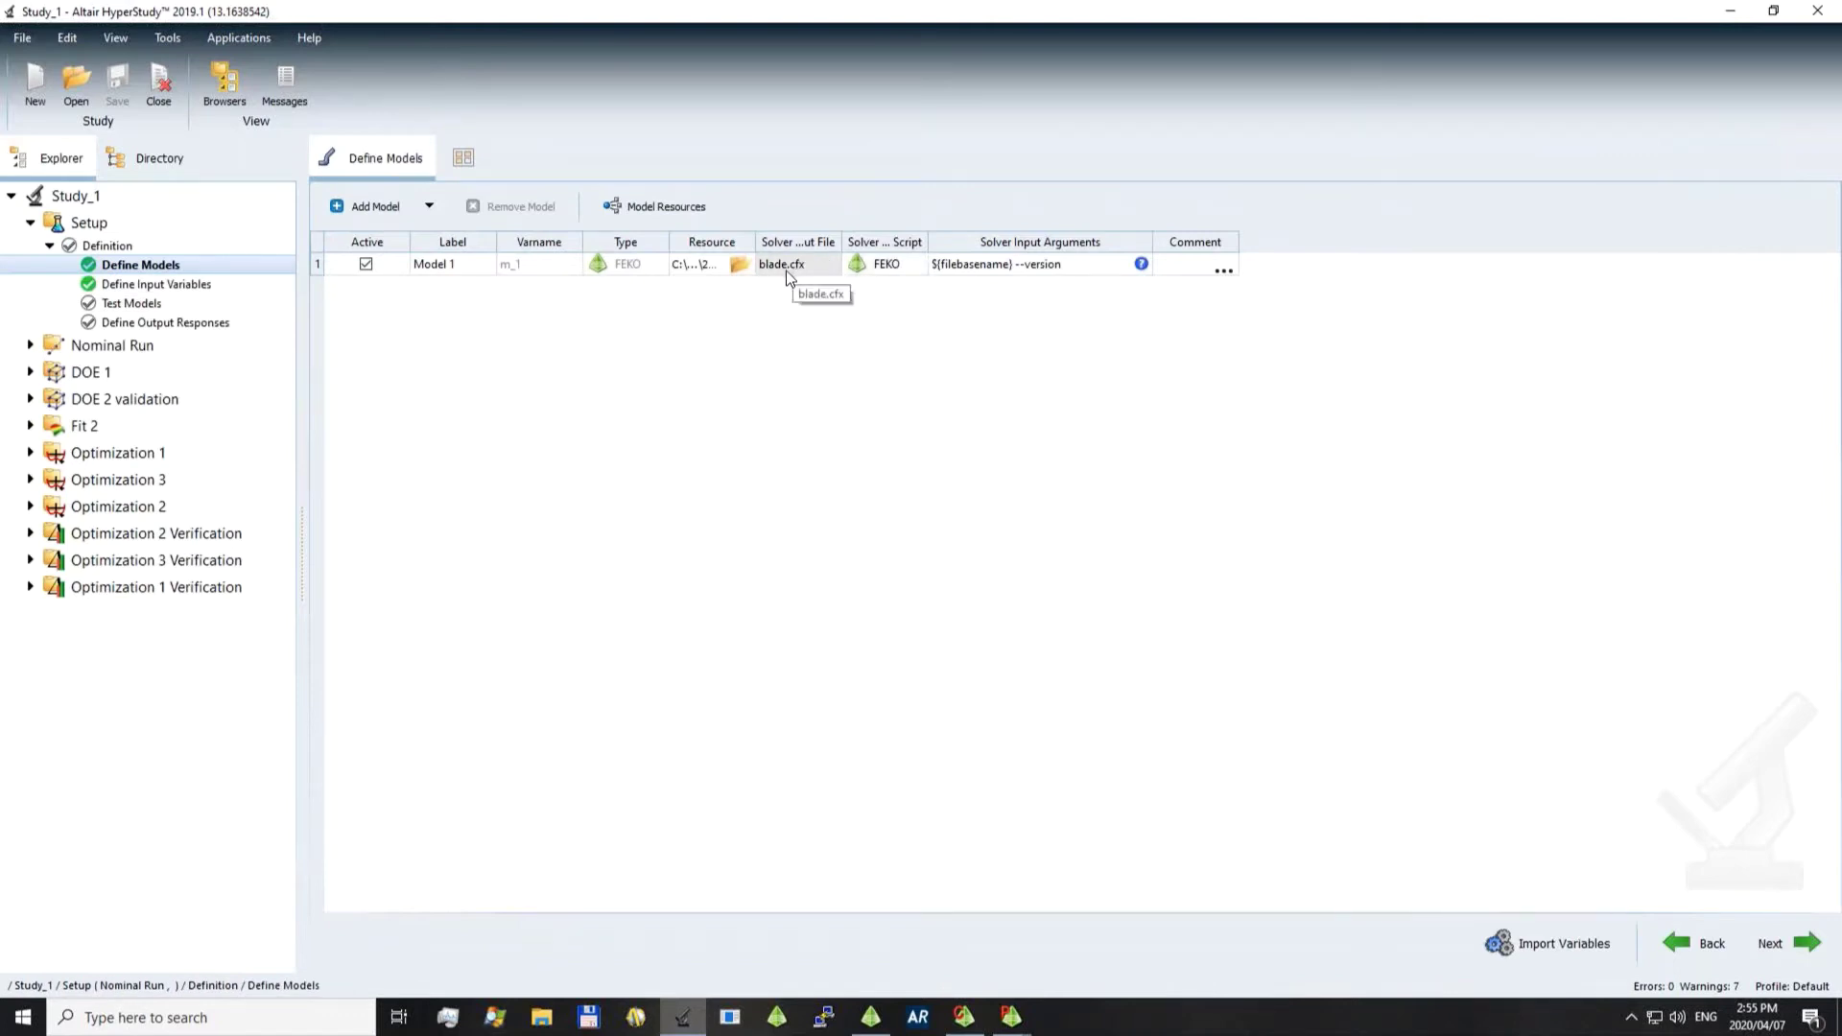
Display input variables H2_sf, H_sf, W3_sf and W_sf, each bounded 0.85–1.15, nominal 1.0
{"action": "left_click", "coordinate": [158, 284]}
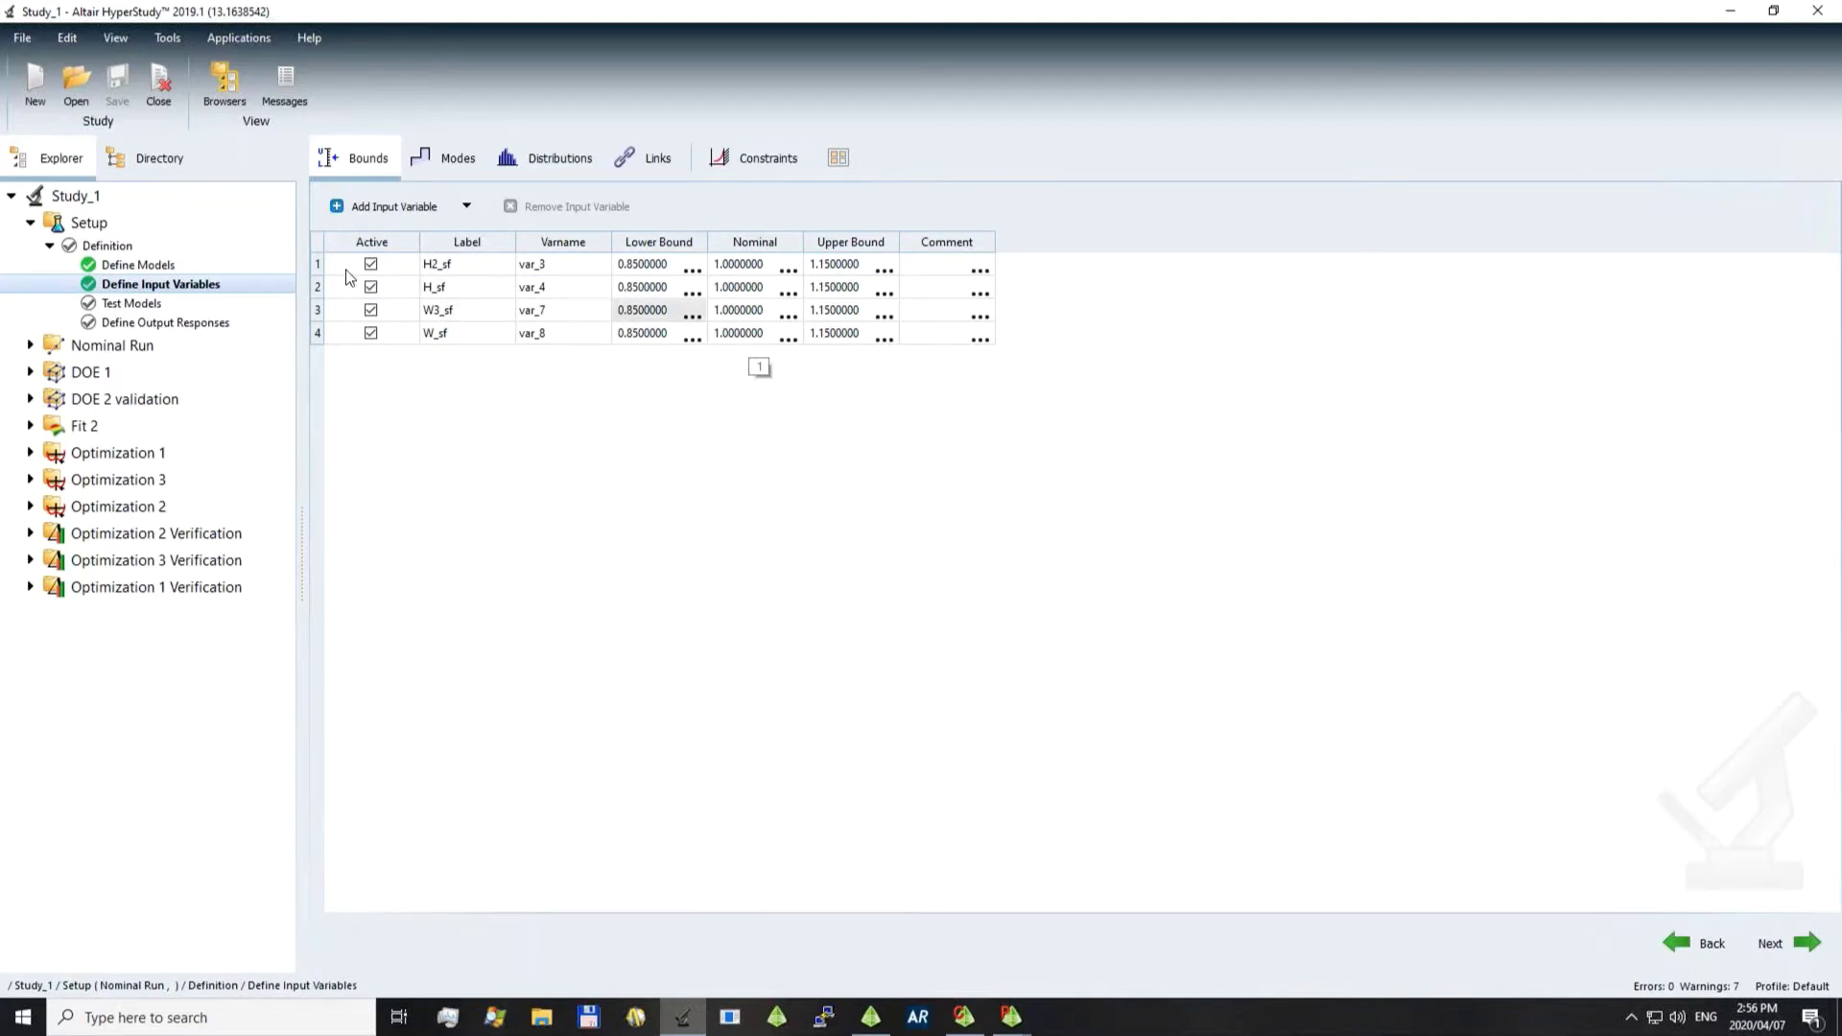
Open Zre's max(ds_1) expression to view sources Impedance_re, Impedance_im, S11 and BW
{"action": "left_click", "coordinate": [138, 323]}
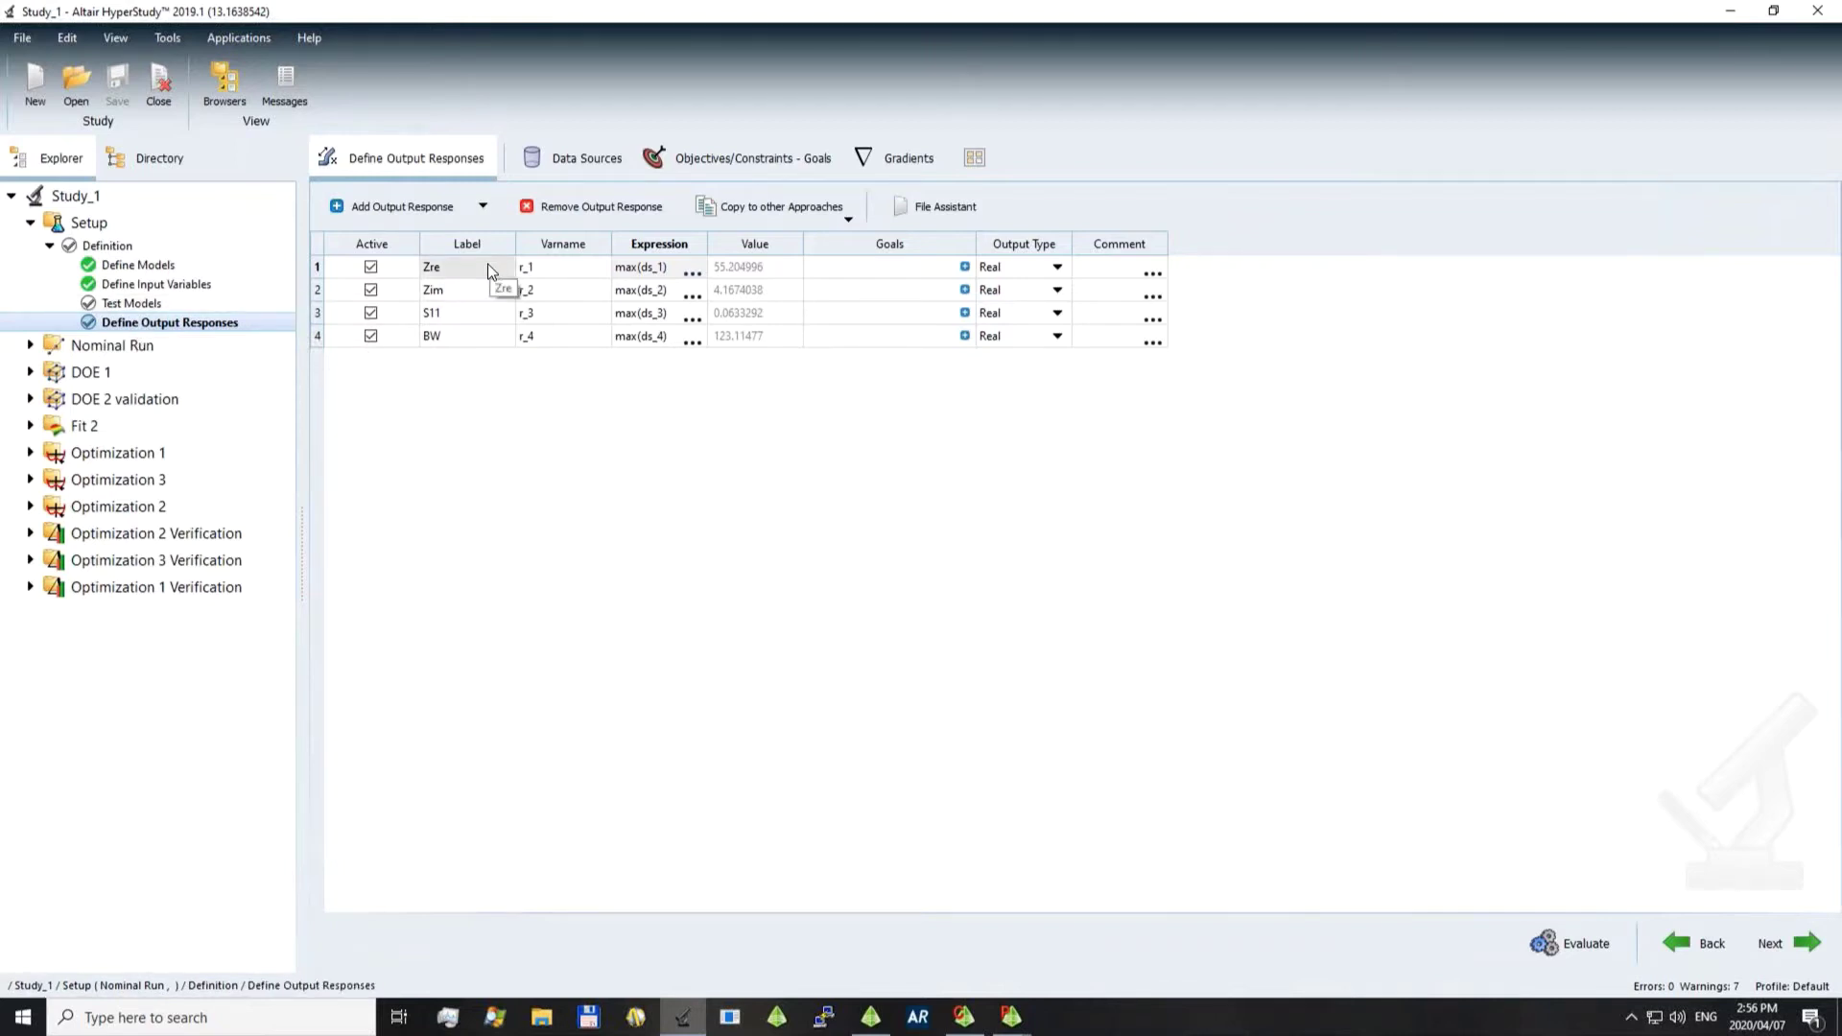
{"action": "left_click", "coordinate": [682, 272]}
{"action": "left_click", "coordinate": [691, 273]}
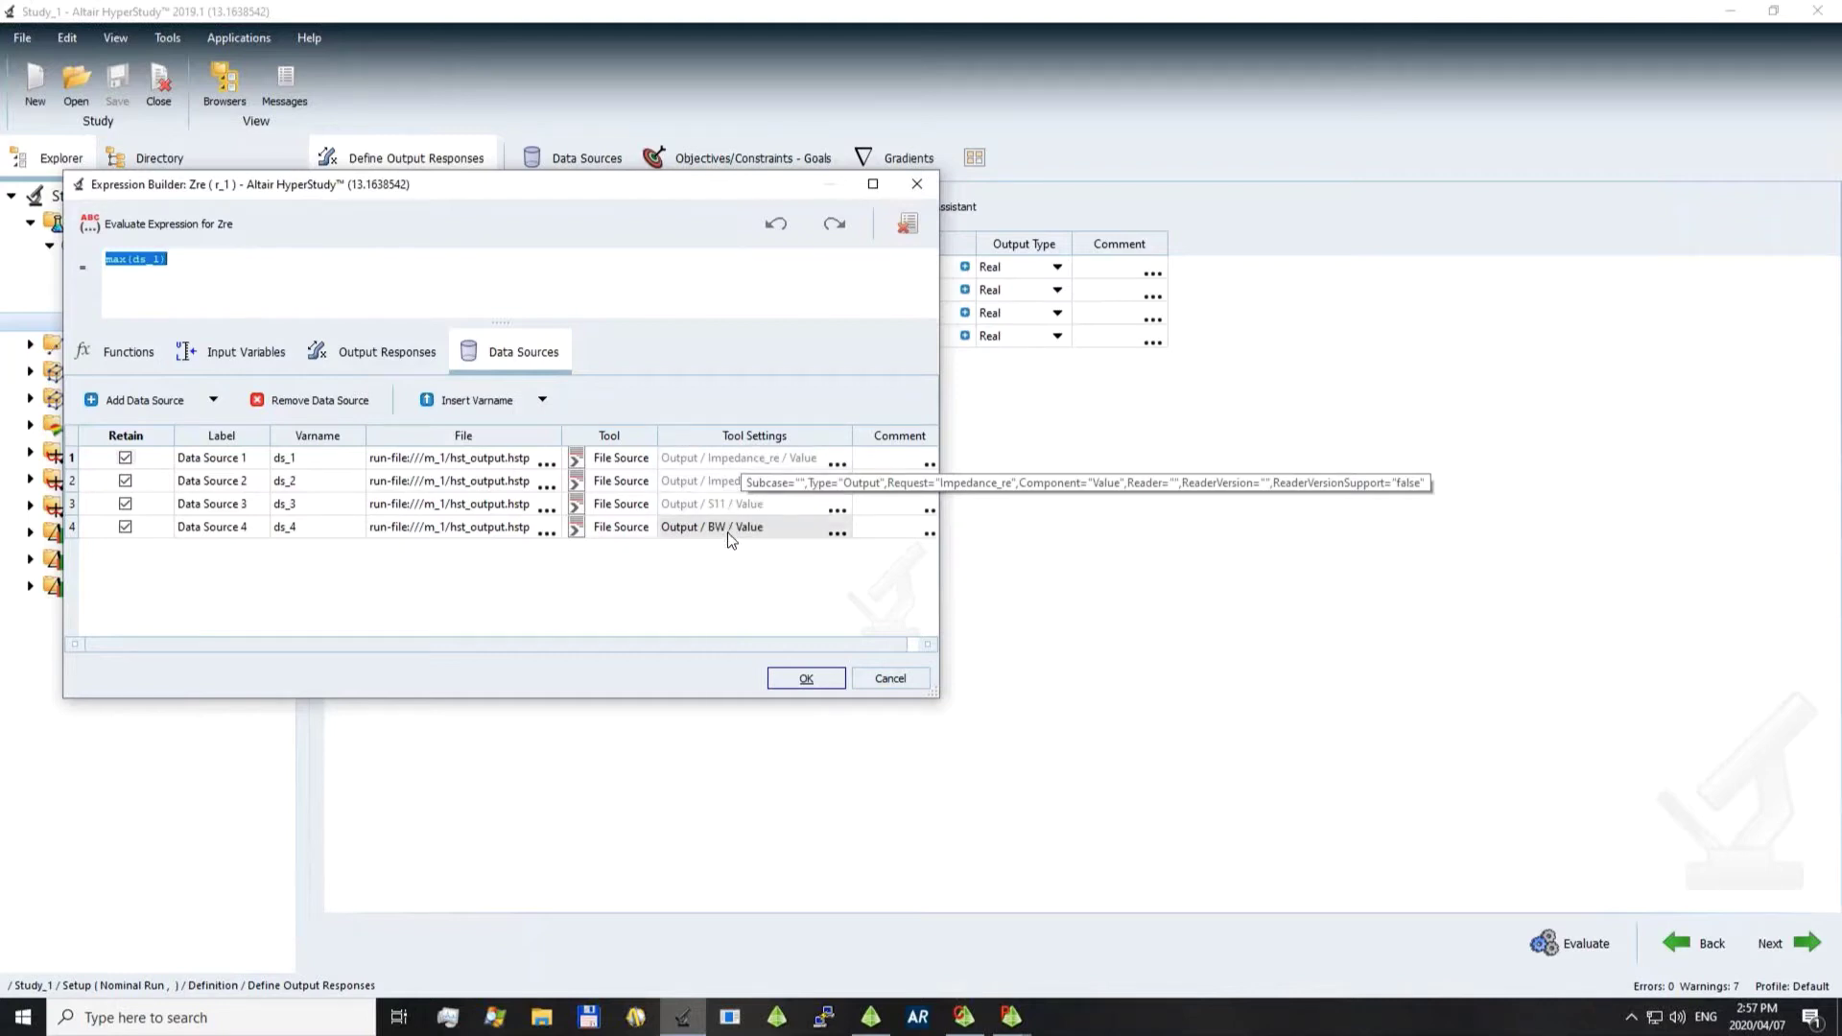
Cancel the Expression Builder, returning to the Zre, Zim, S11 and BW response table
{"action": "left_click", "coordinate": [902, 680]}
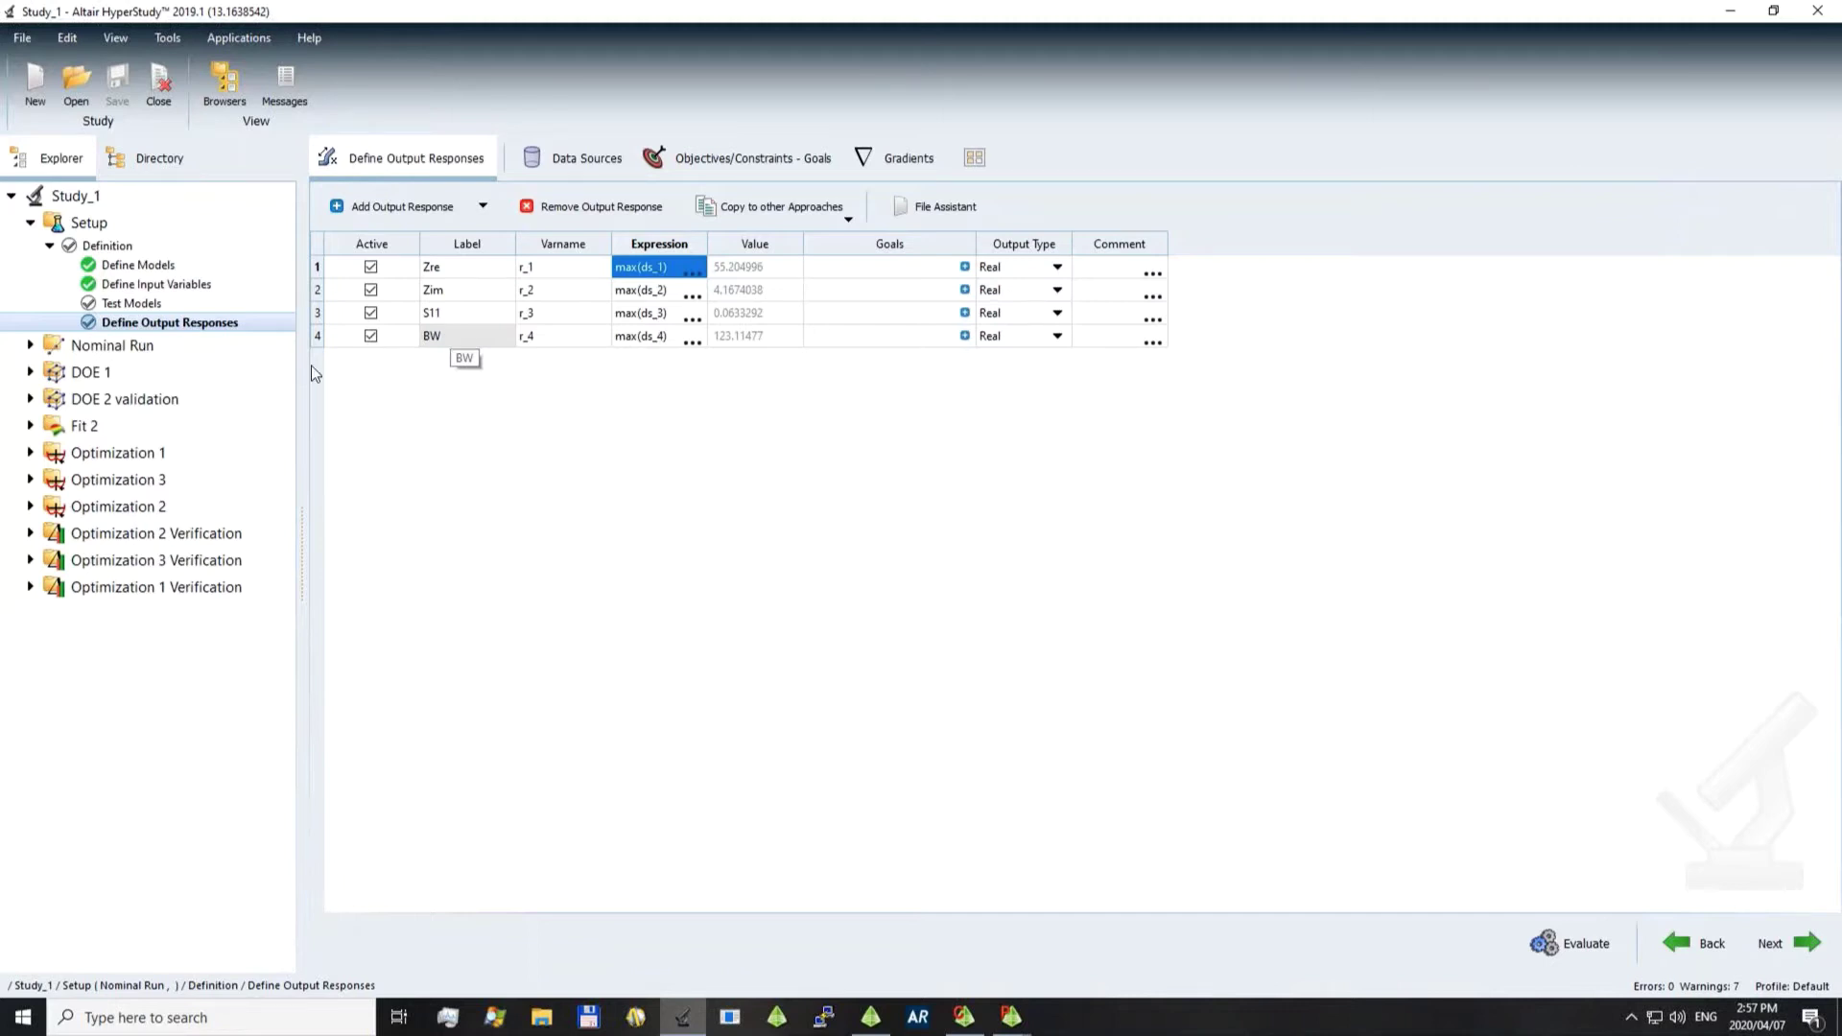
Show DOE 1's specifications: Modified Extensible Lattice Sequence, 250 runs, sequence offset 1
{"action": "left_click", "coordinate": [30, 372]}
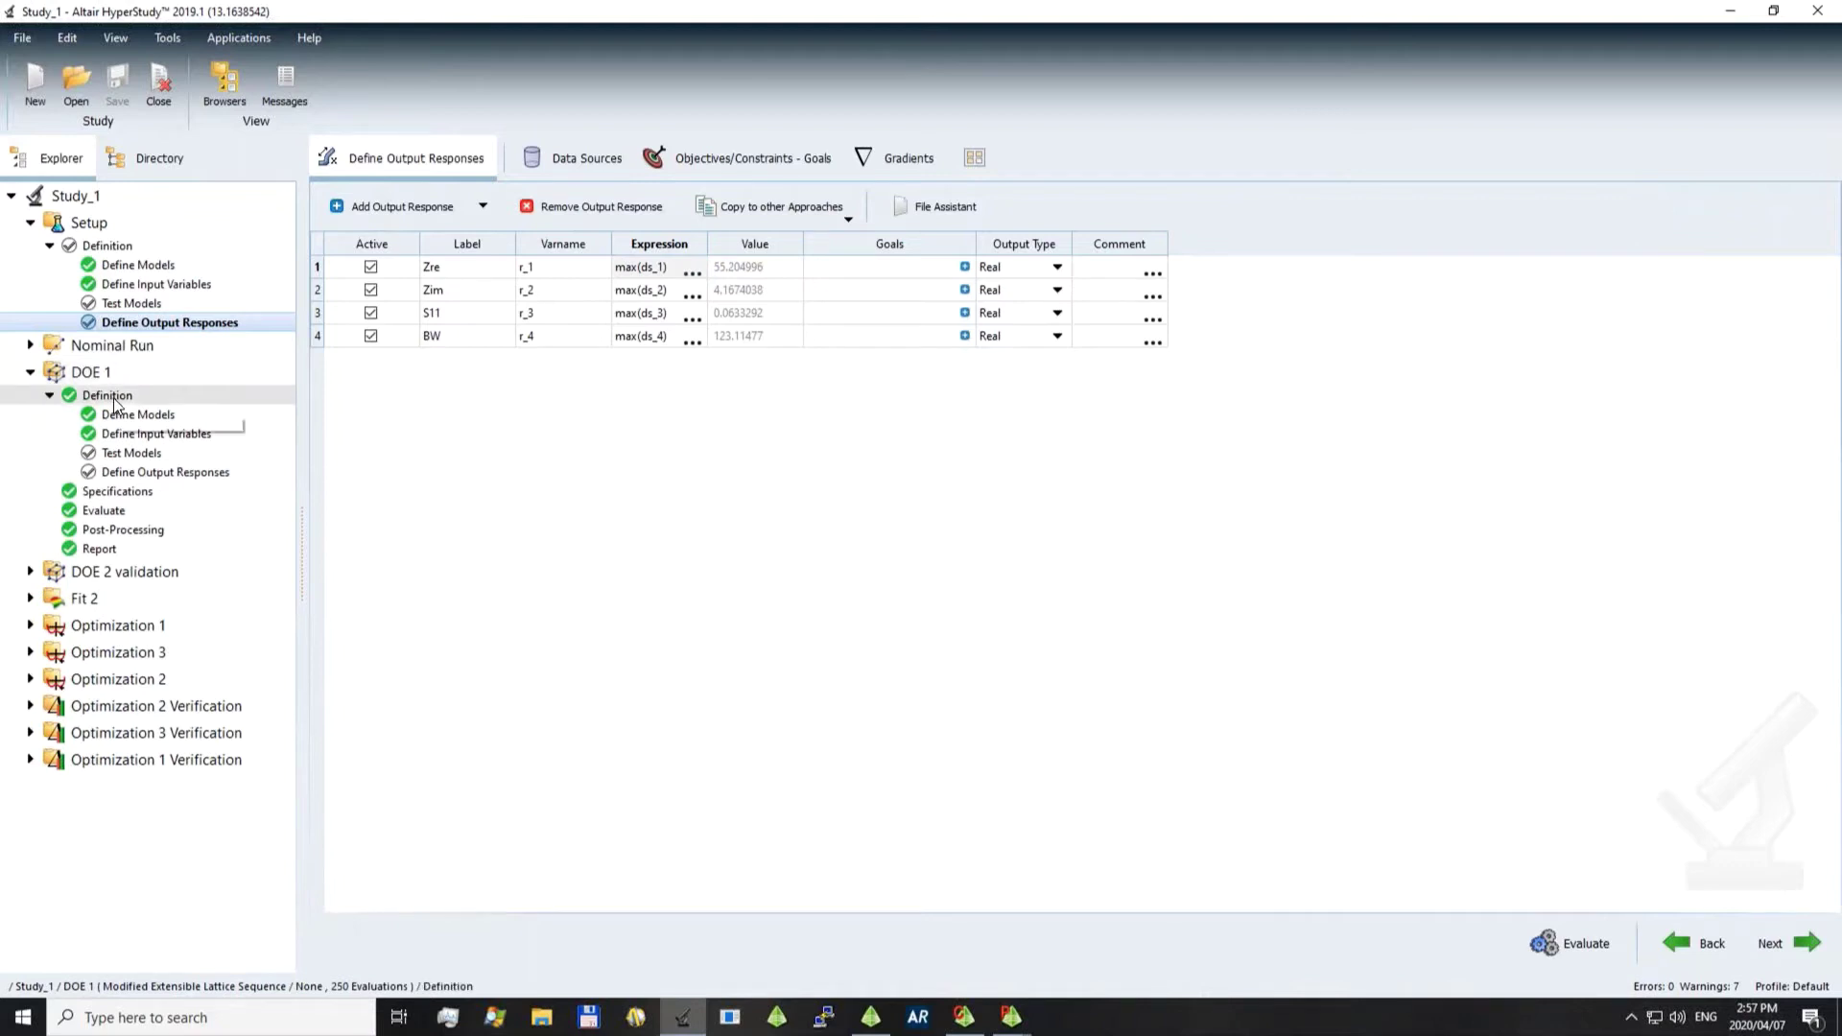
{"action": "left_click", "coordinate": [117, 492]}
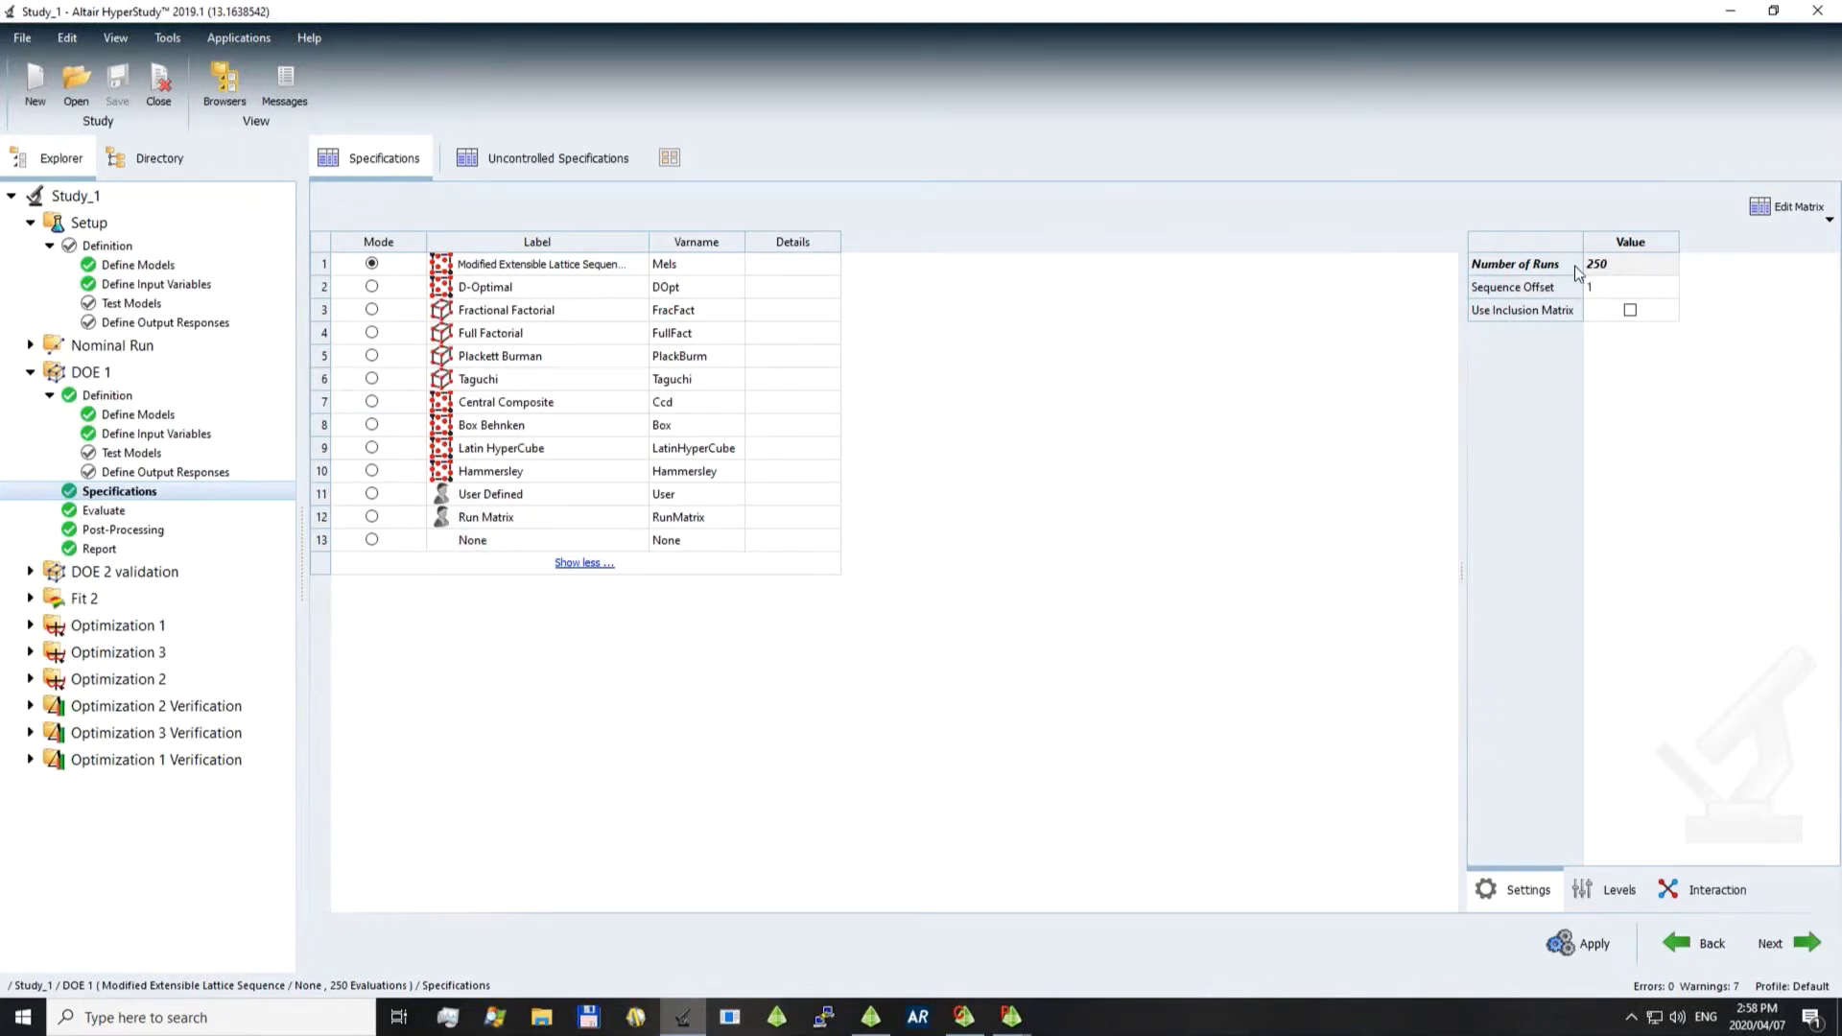
{"action": "left_click", "coordinate": [1574, 267]}
{"action": "mouse_move", "coordinate": [1574, 267]}
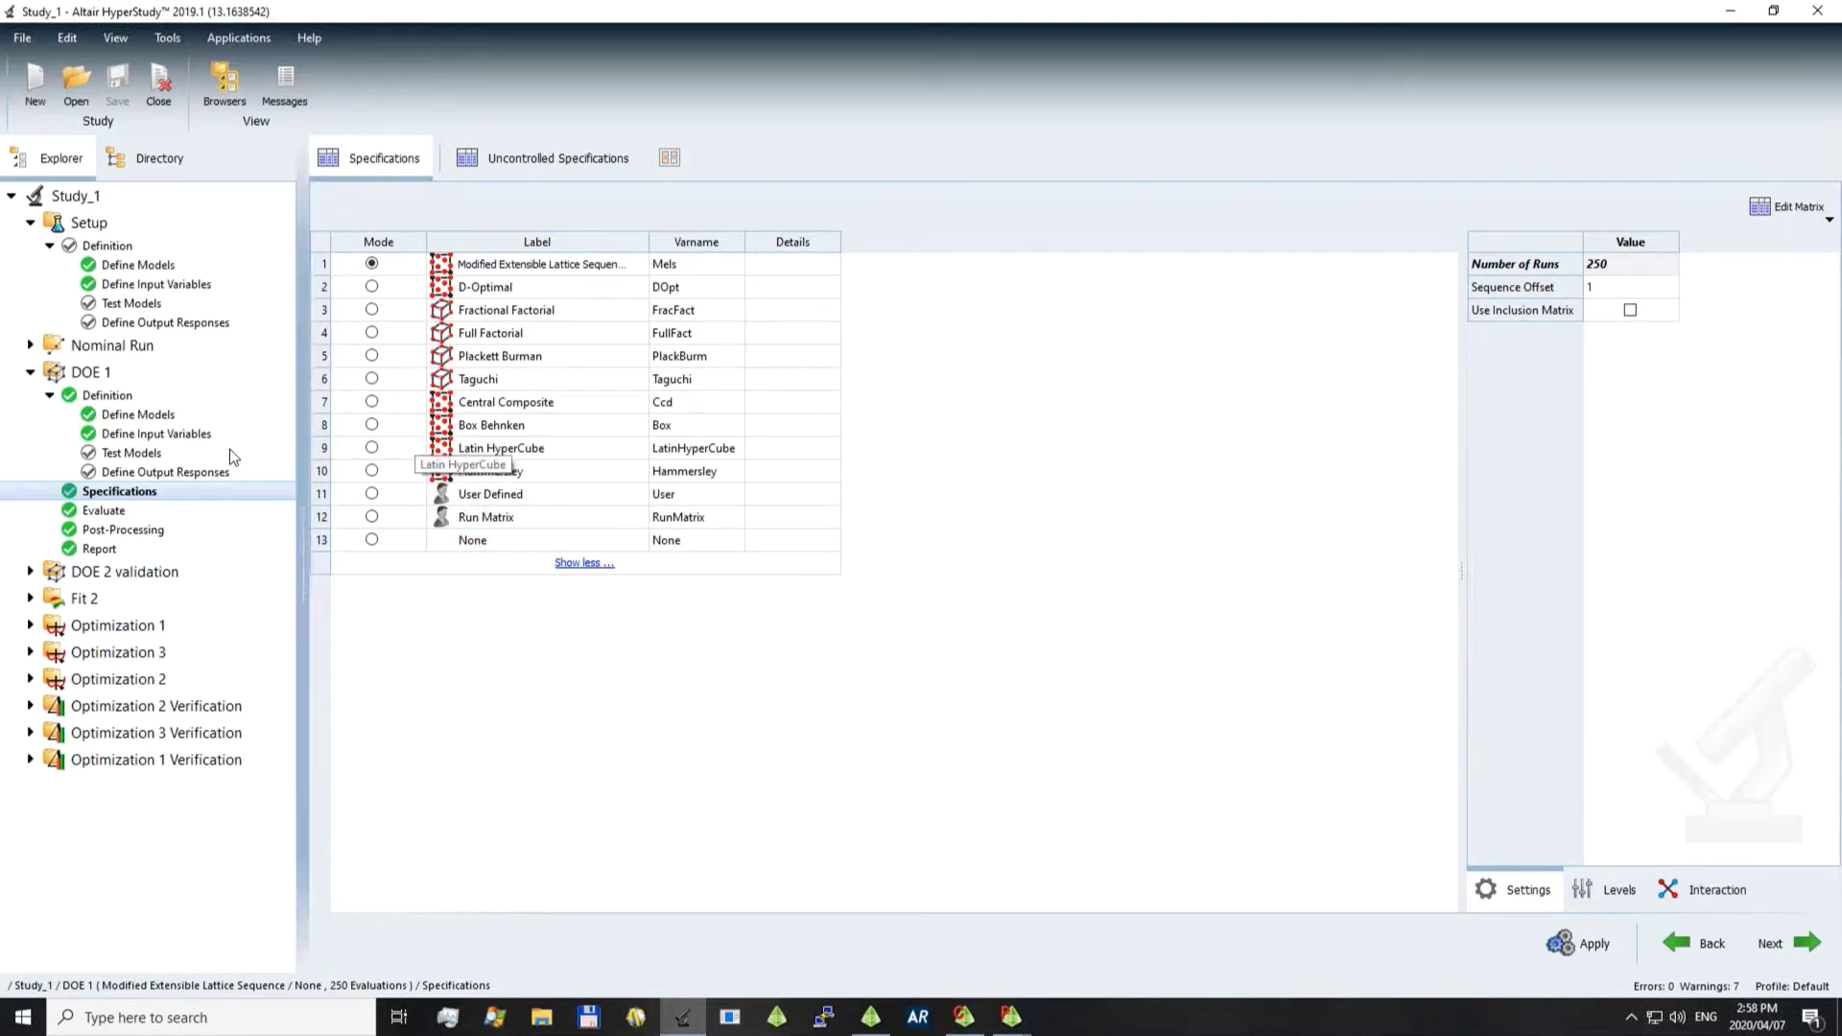
View DOE 1's evaluation data, then its Pareto plots of input effects on Zre, Zim, S11 and BW
{"action": "left_click", "coordinate": [106, 510]}
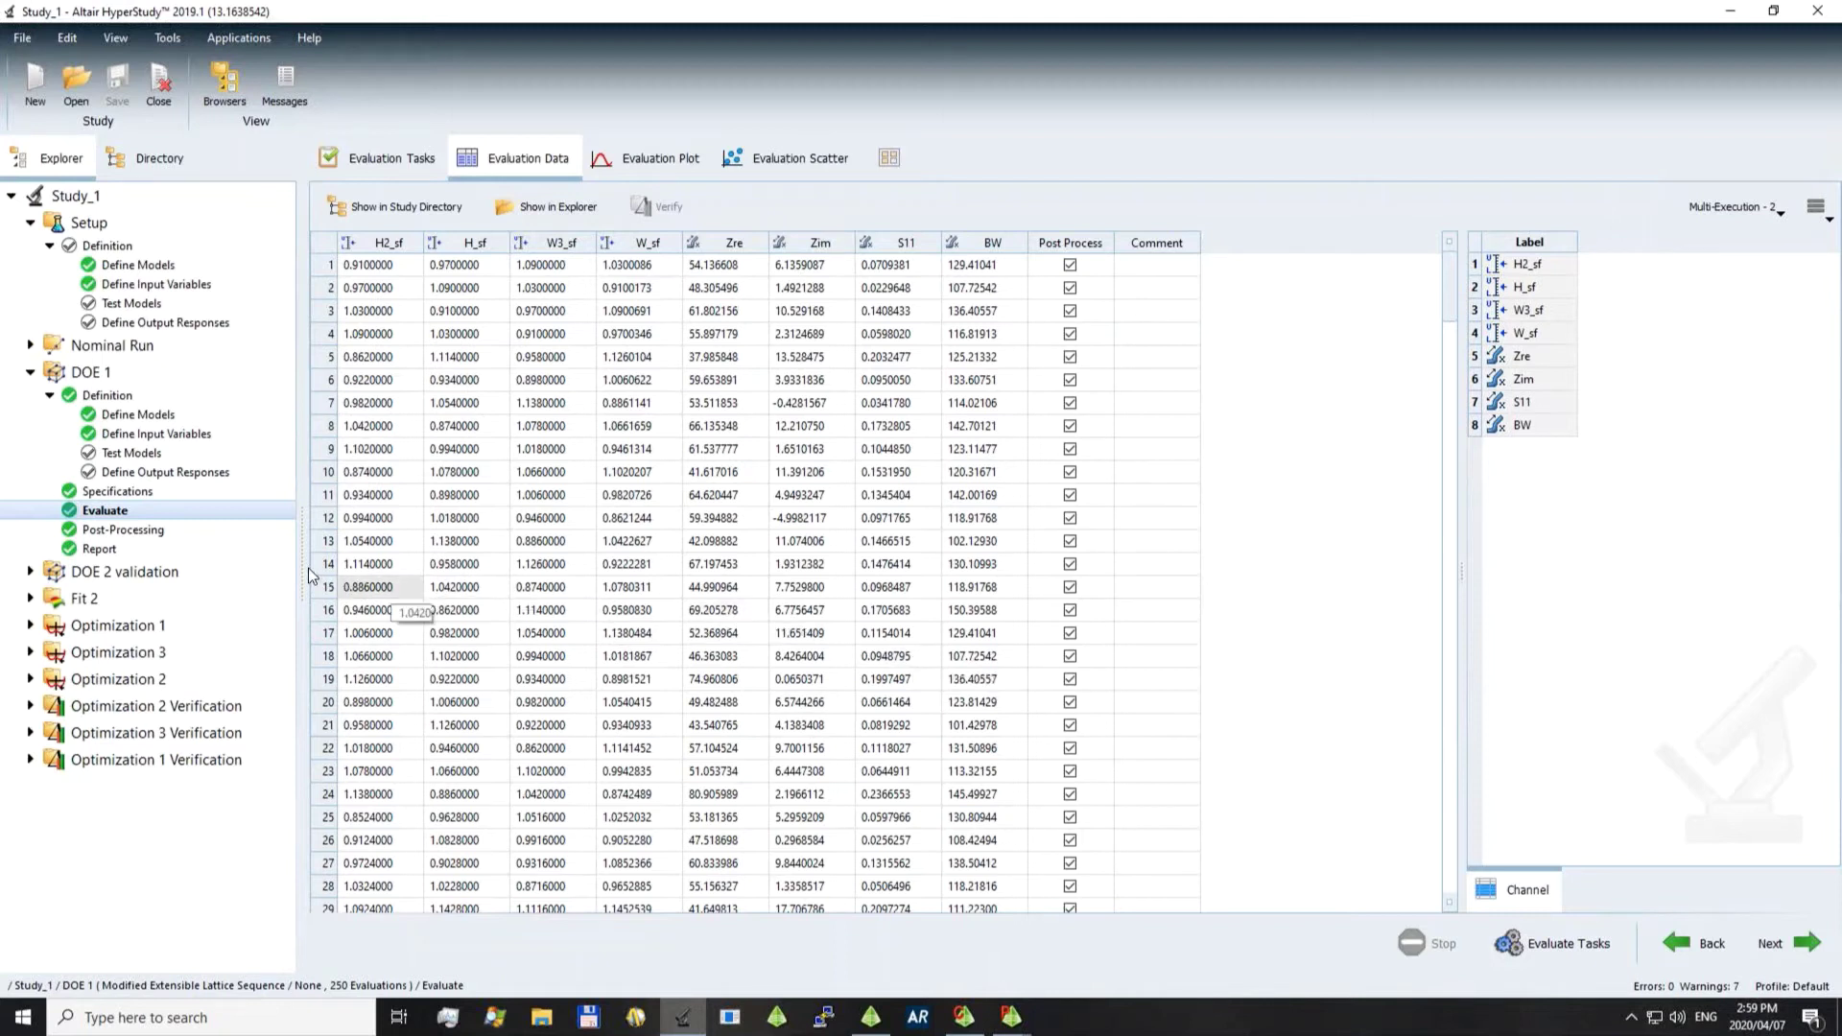
{"action": "left_click", "coordinate": [140, 533]}
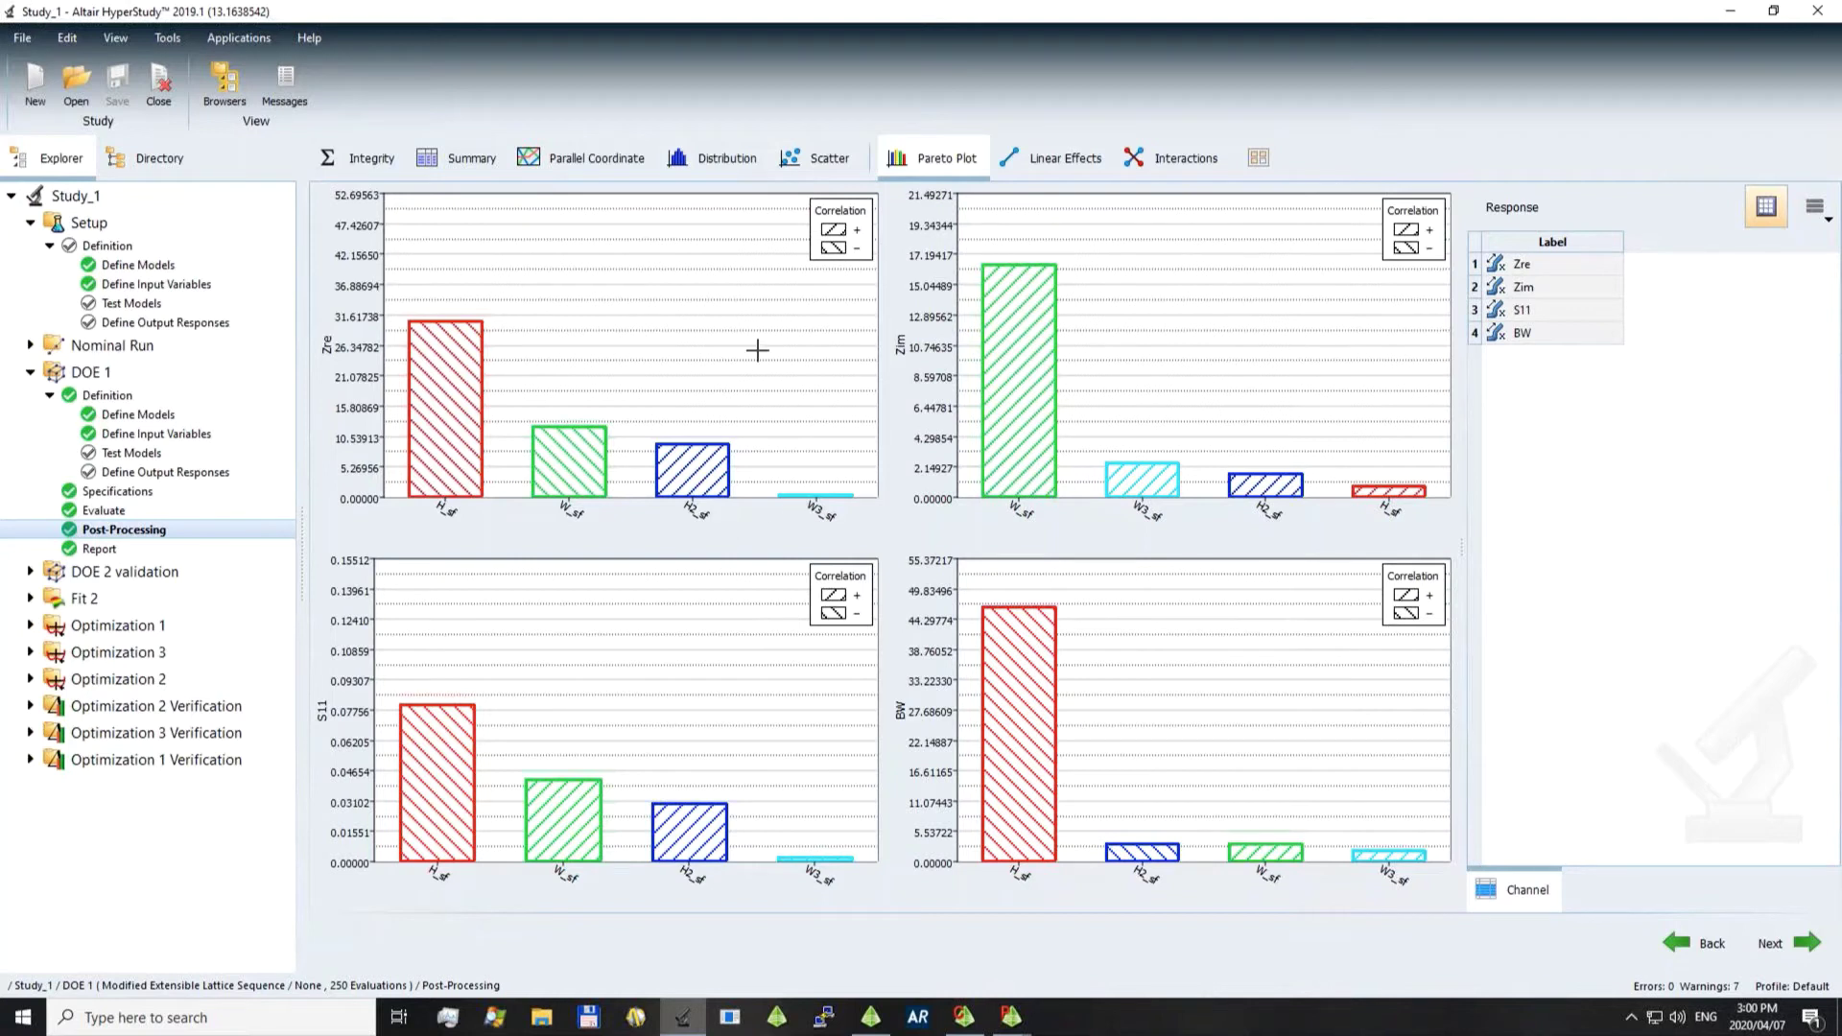
In DOE 1's parallel coordinate plot, filter designs to a marked H_sf range
{"action": "left_click", "coordinate": [600, 159]}
{"action": "left_click", "coordinate": [585, 314]}
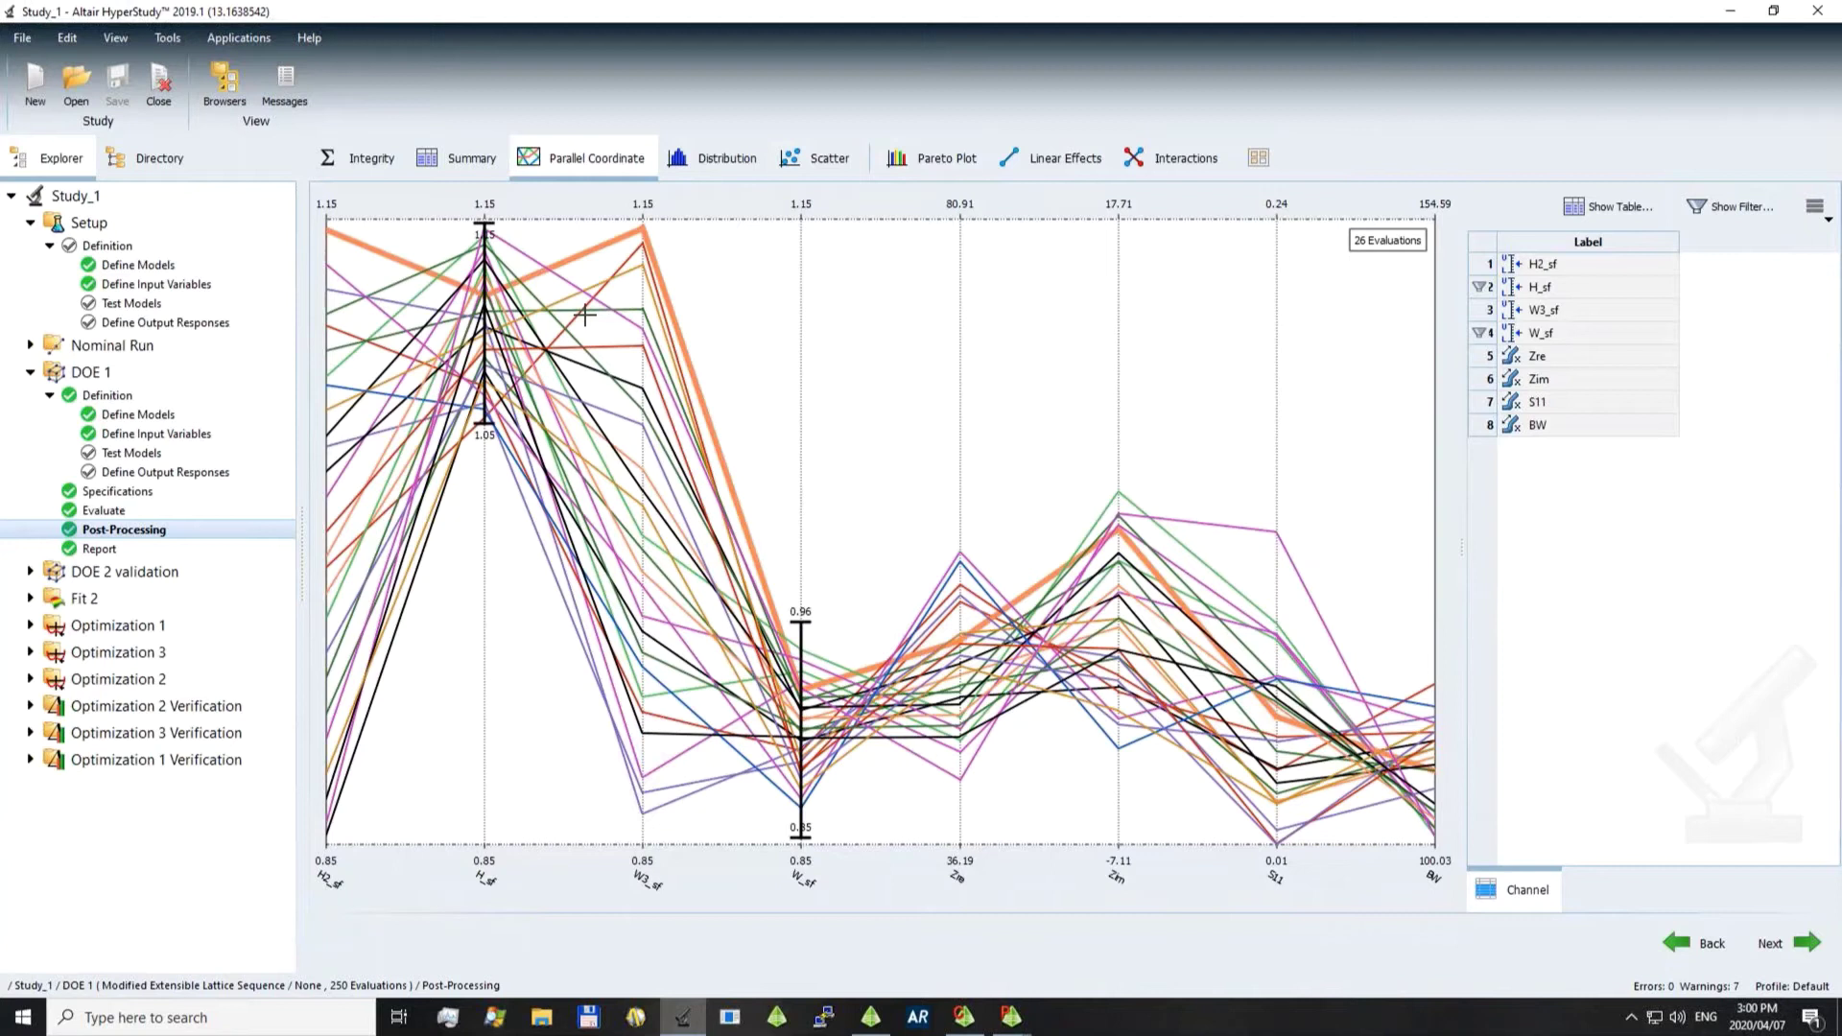
{"action": "left_click_drag", "start_coordinate": [537, 223], "coordinate": [471, 800]}
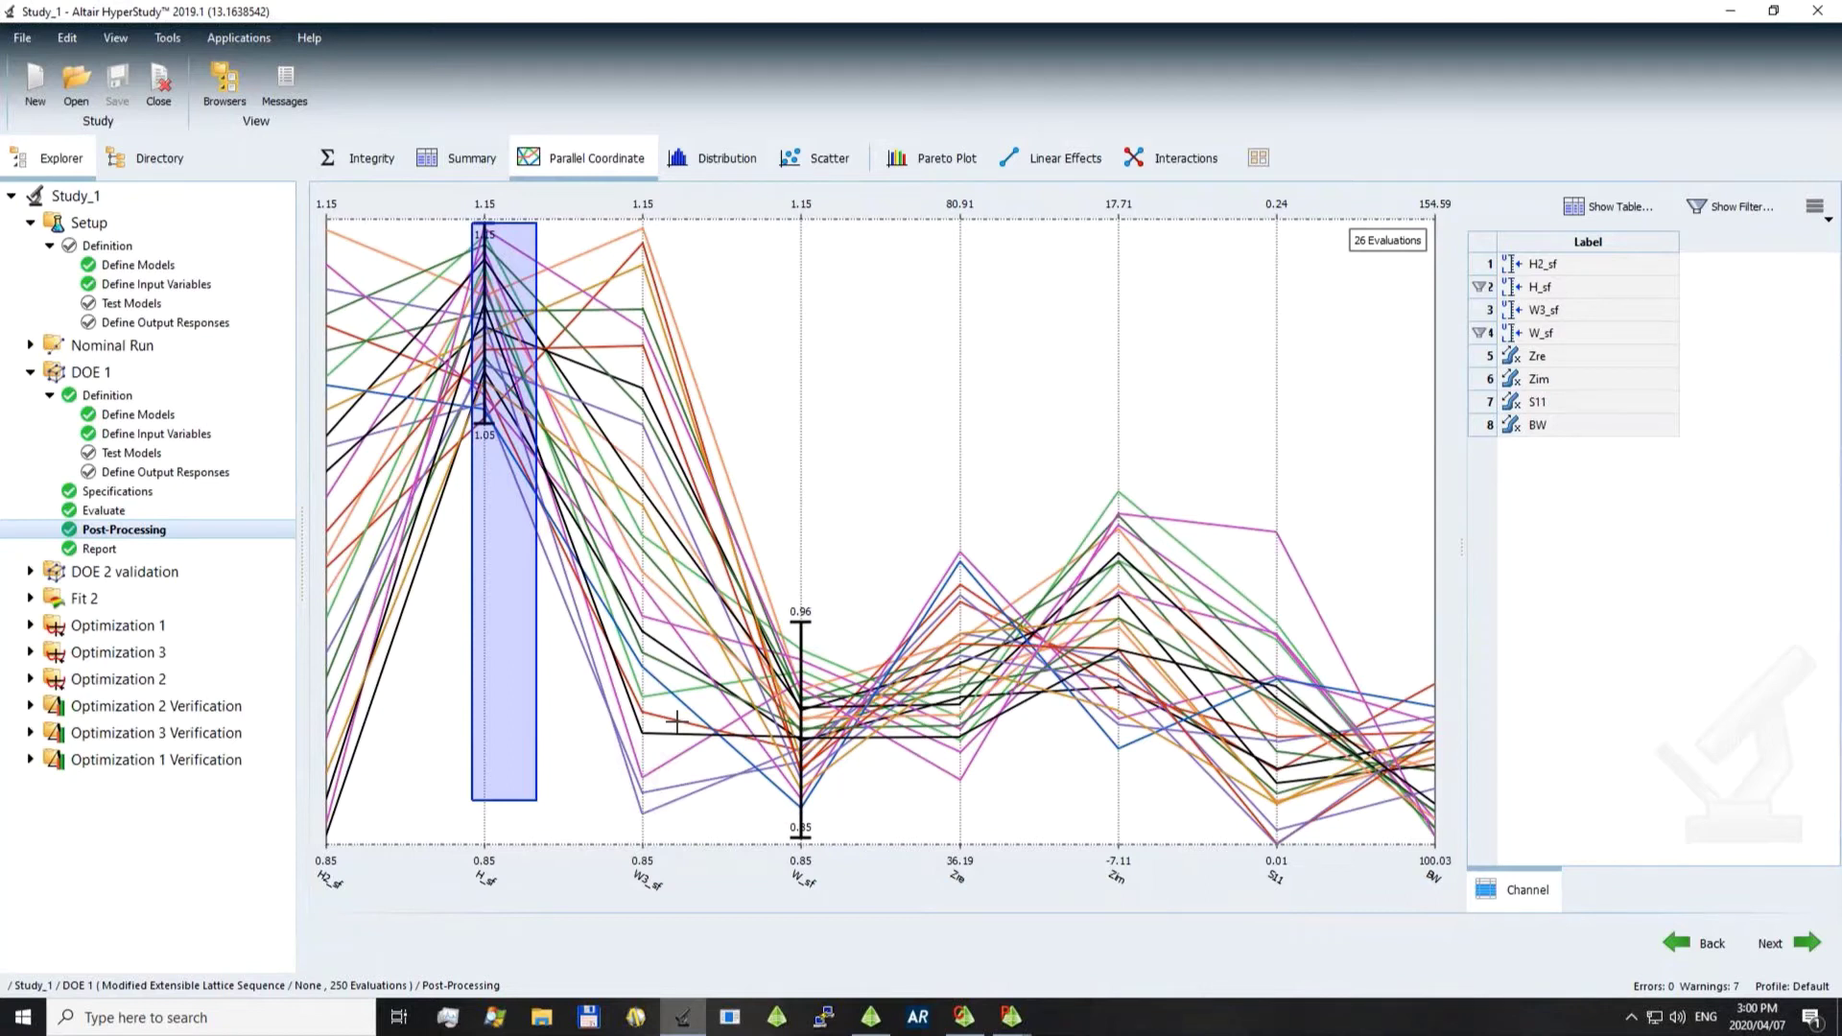
{"action": "left_click", "coordinate": [676, 722]}
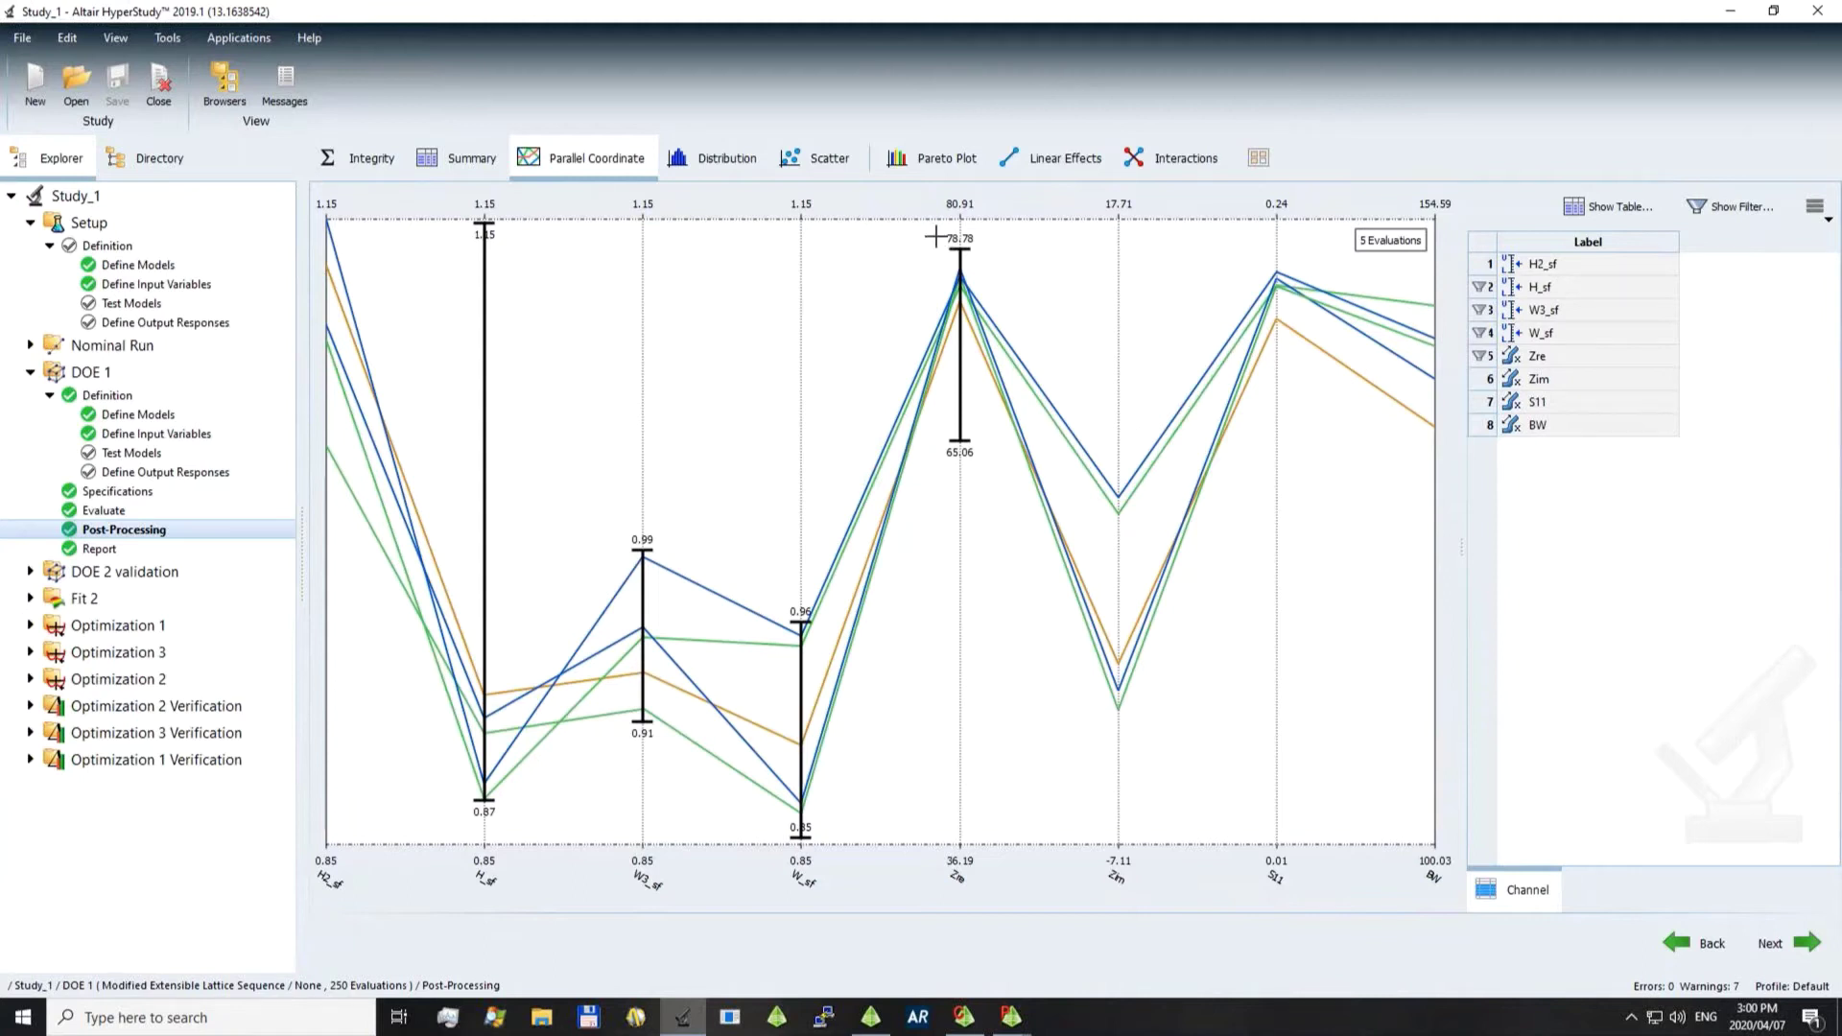
Limit Zre to 36.19–80.08, leaving 23 evaluations, and expand DOE 2 validation
{"action": "left_click_drag", "start_coordinate": [936, 237], "coordinate": [1020, 894]}
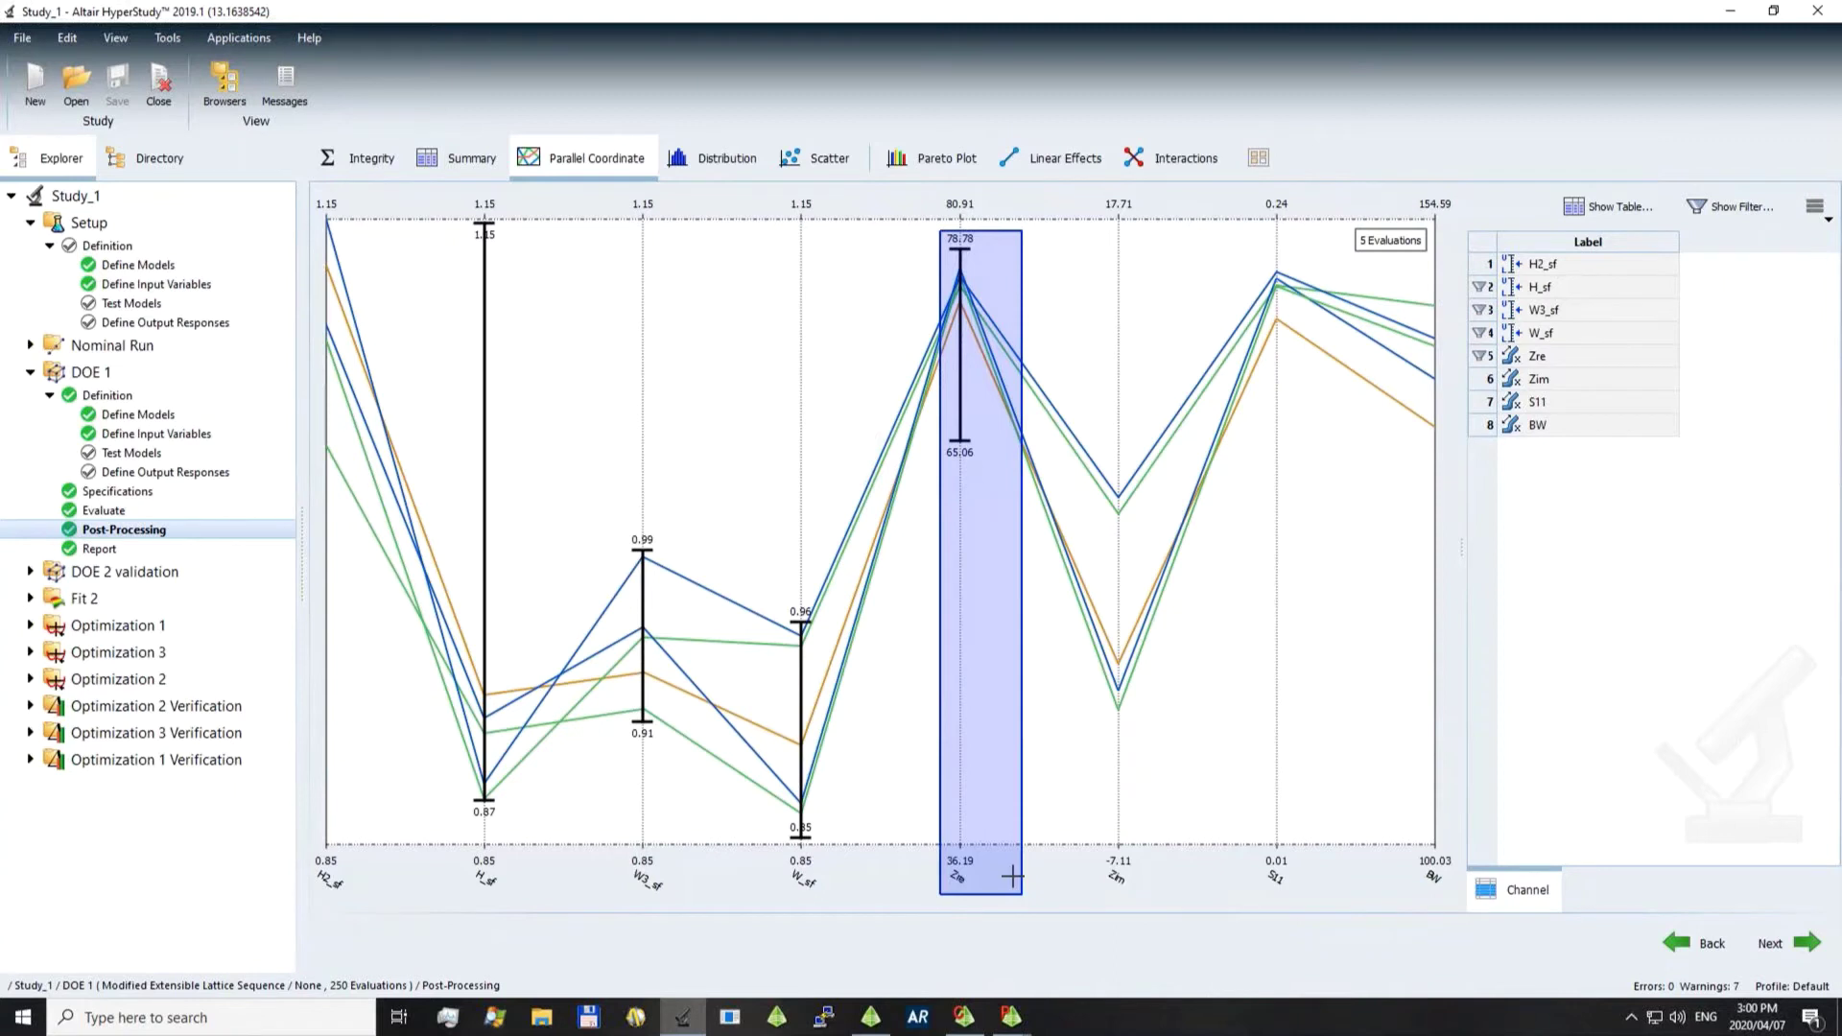
{"action": "left_click", "coordinate": [1012, 876]}
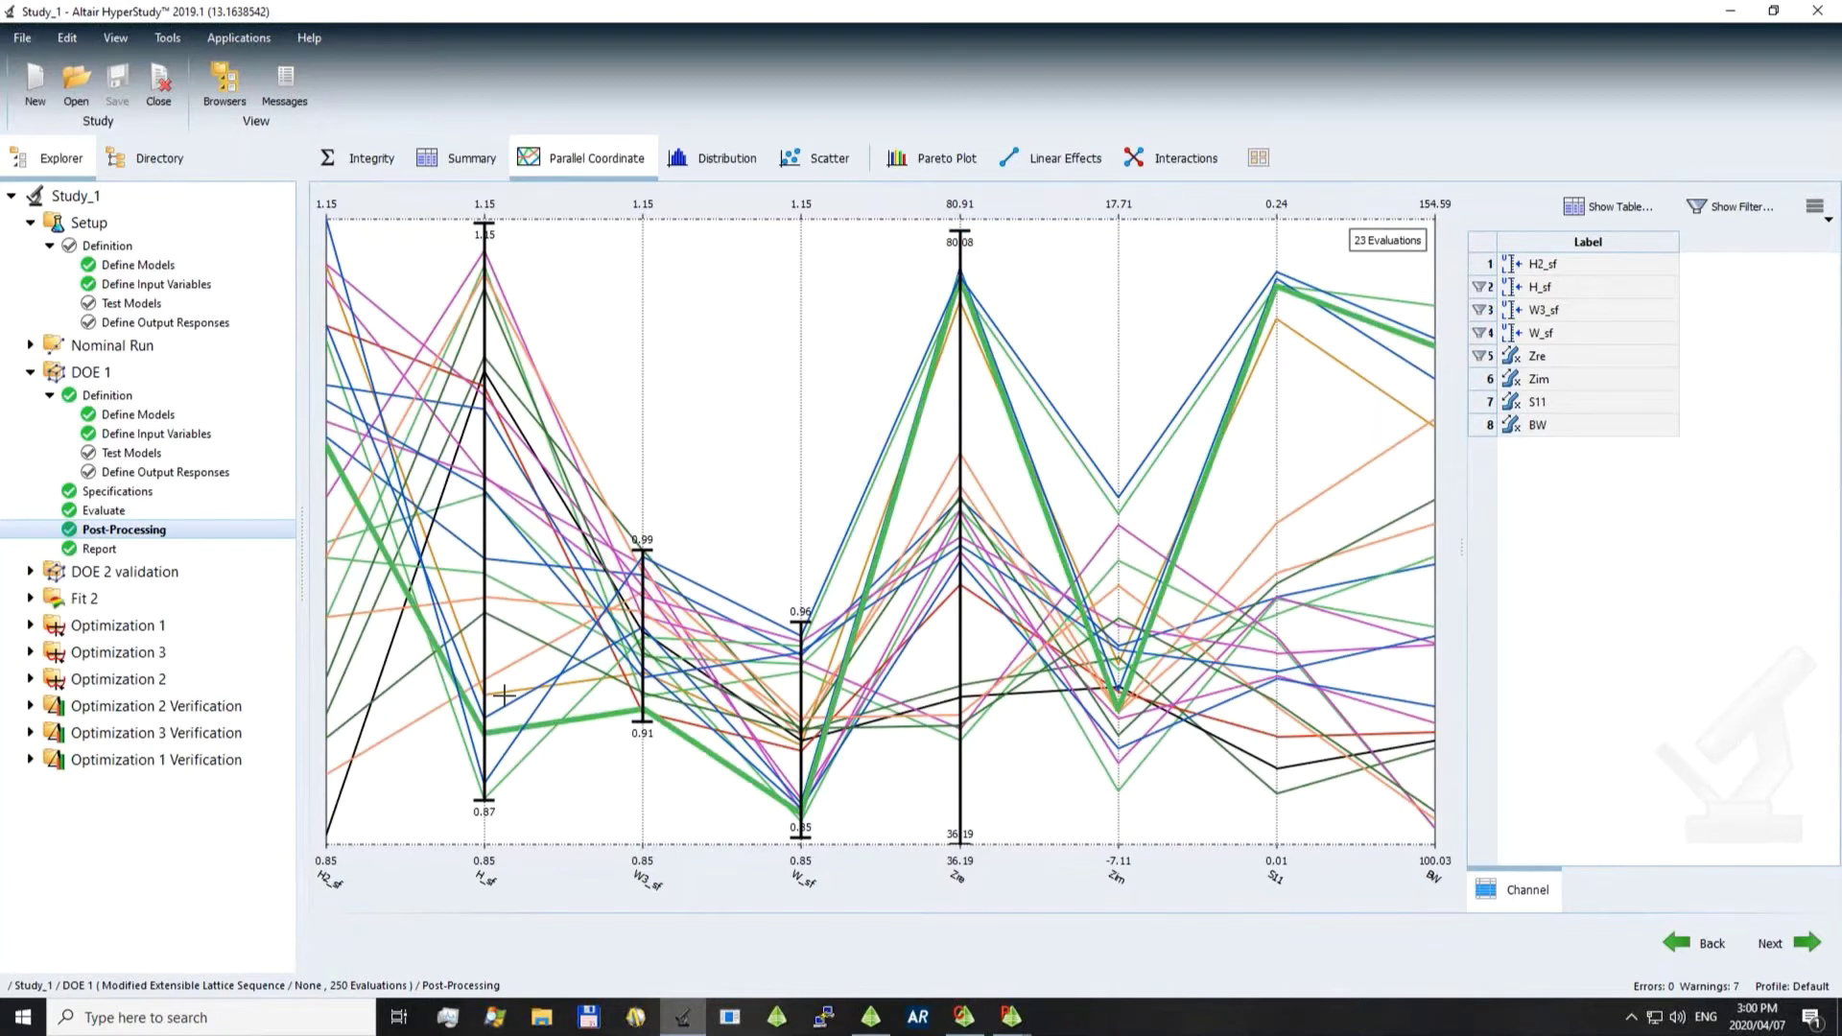
{"action": "double_click", "coordinate": [129, 574]}
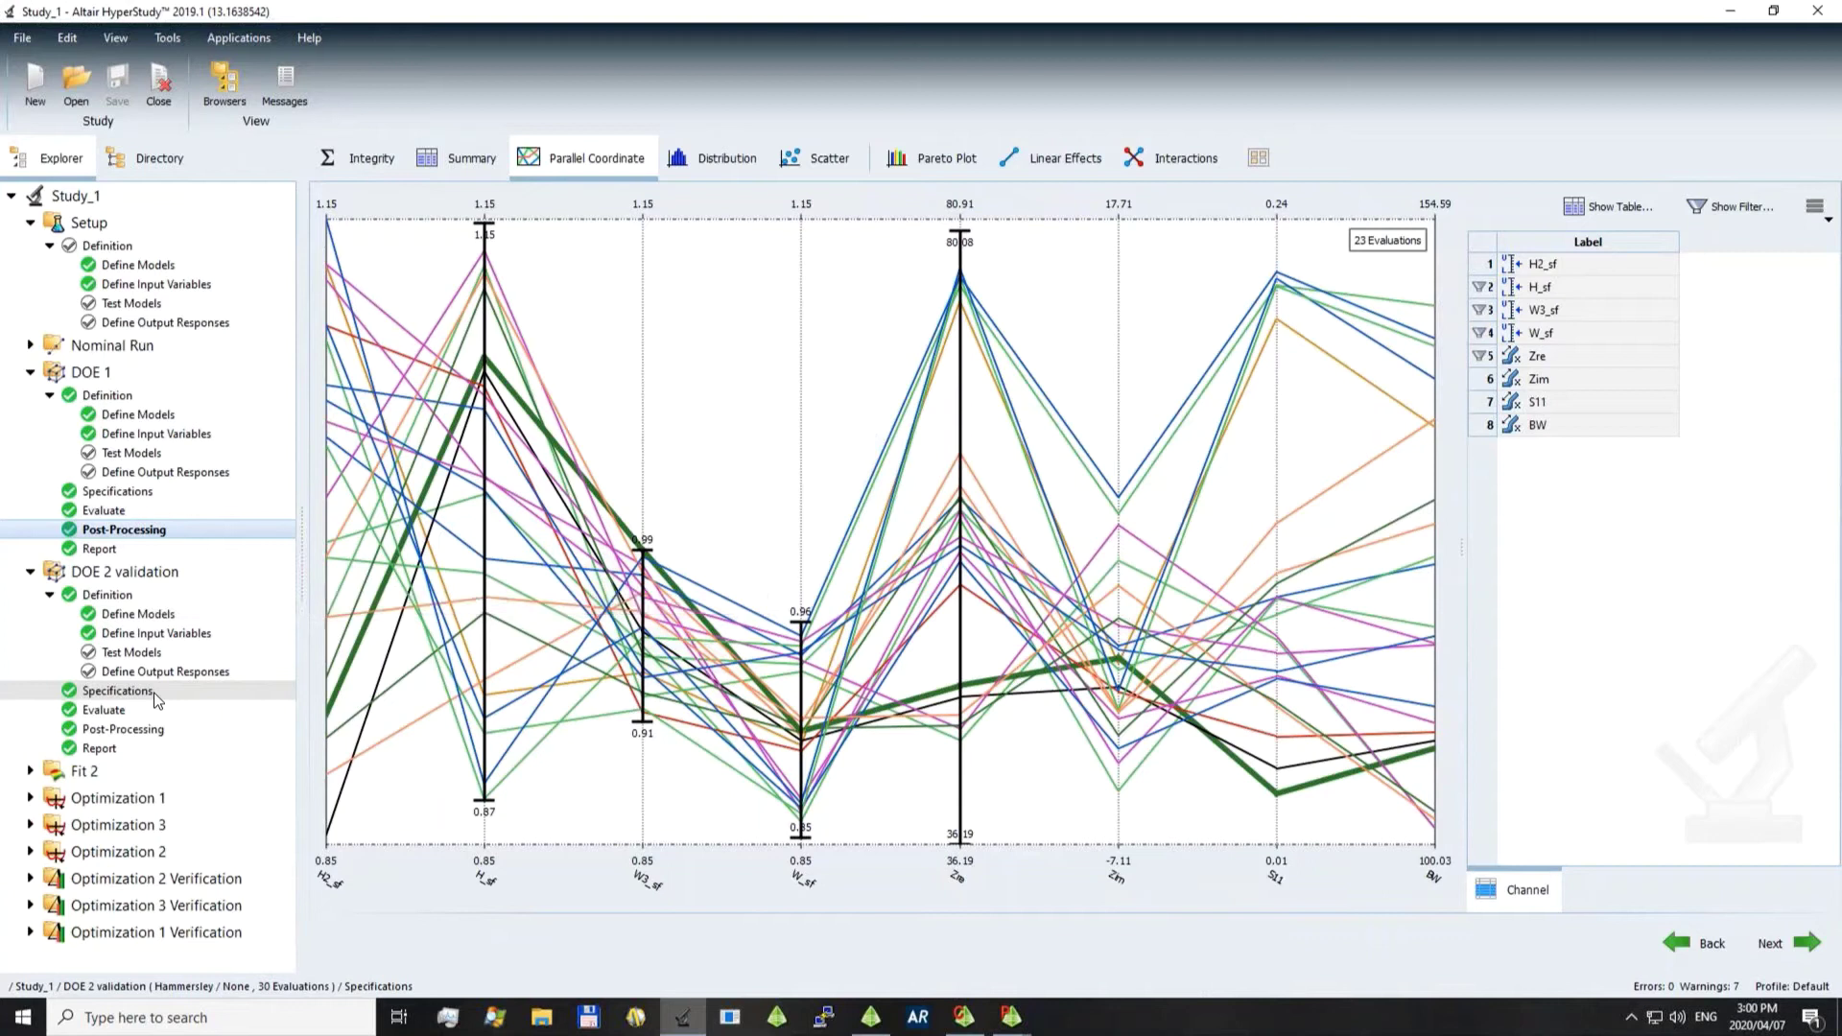
Confirm DOE 2 validation uses Hammersley with 30 runs; collapse DOE 1 and DOE 2, expand Fit 2
{"action": "left_click", "coordinate": [117, 690]}
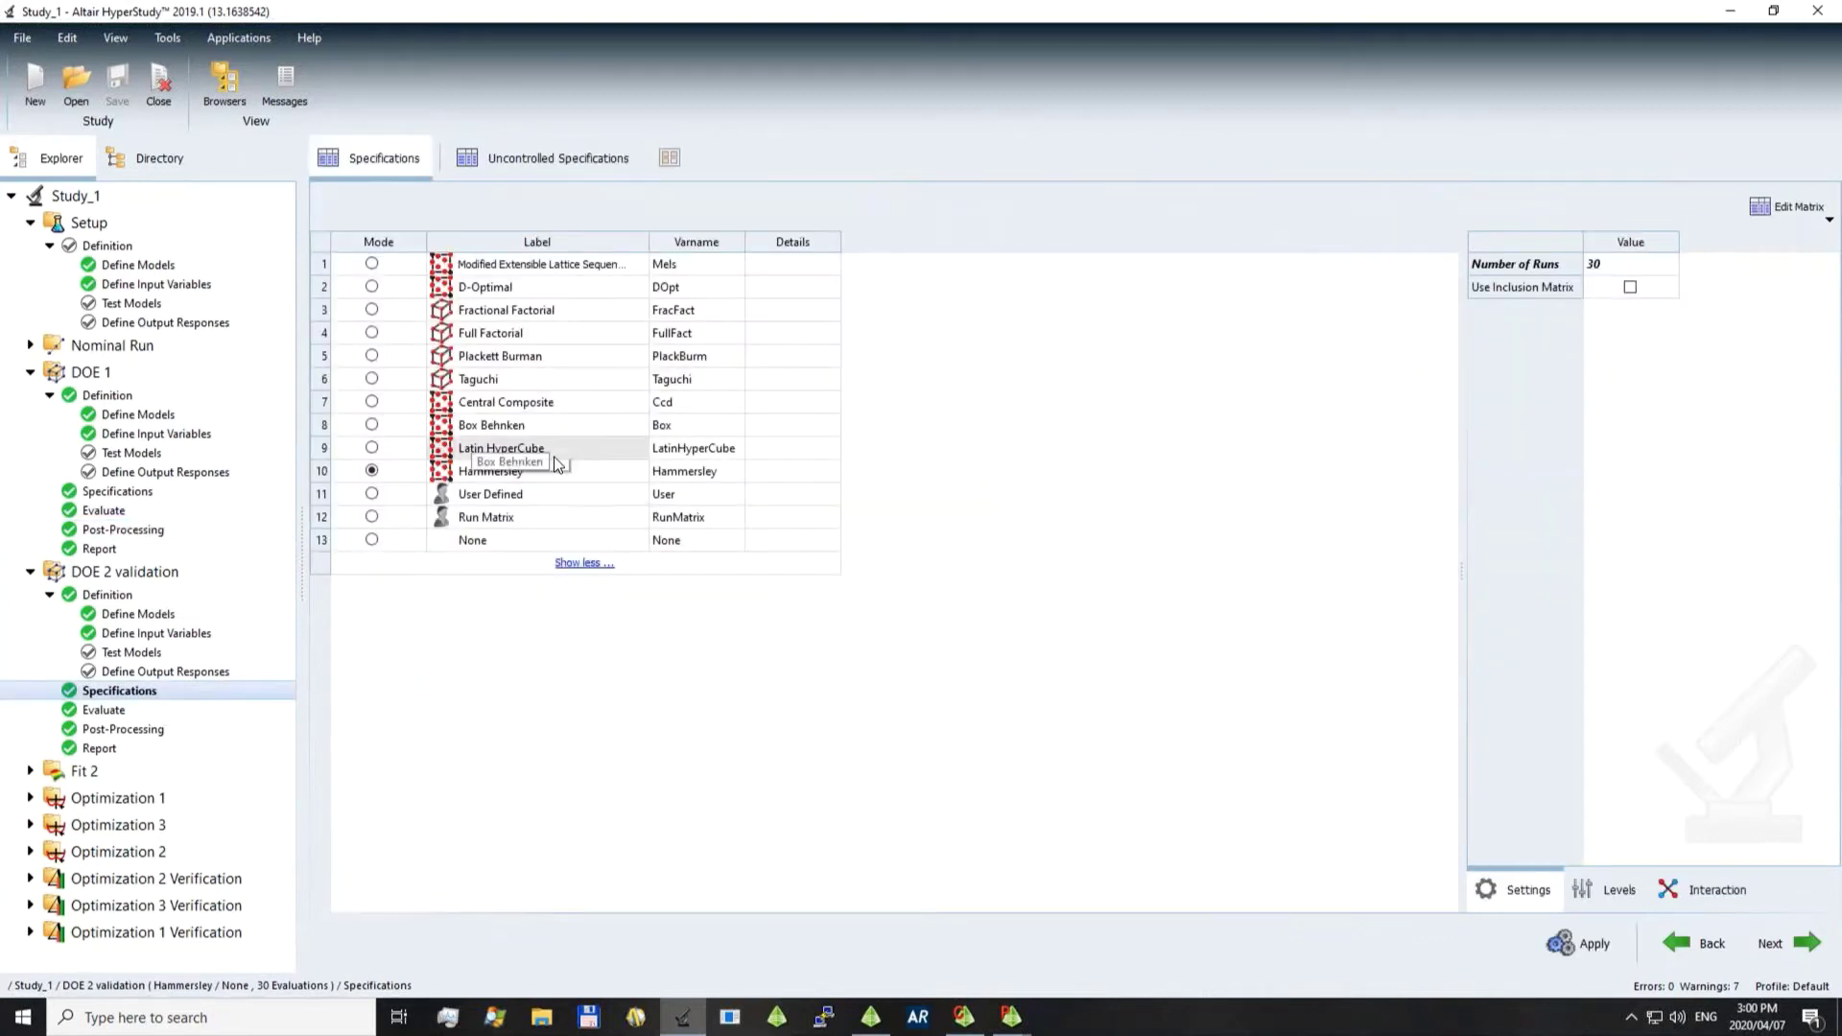
{"action": "mouse_move", "coordinate": [1611, 264]}
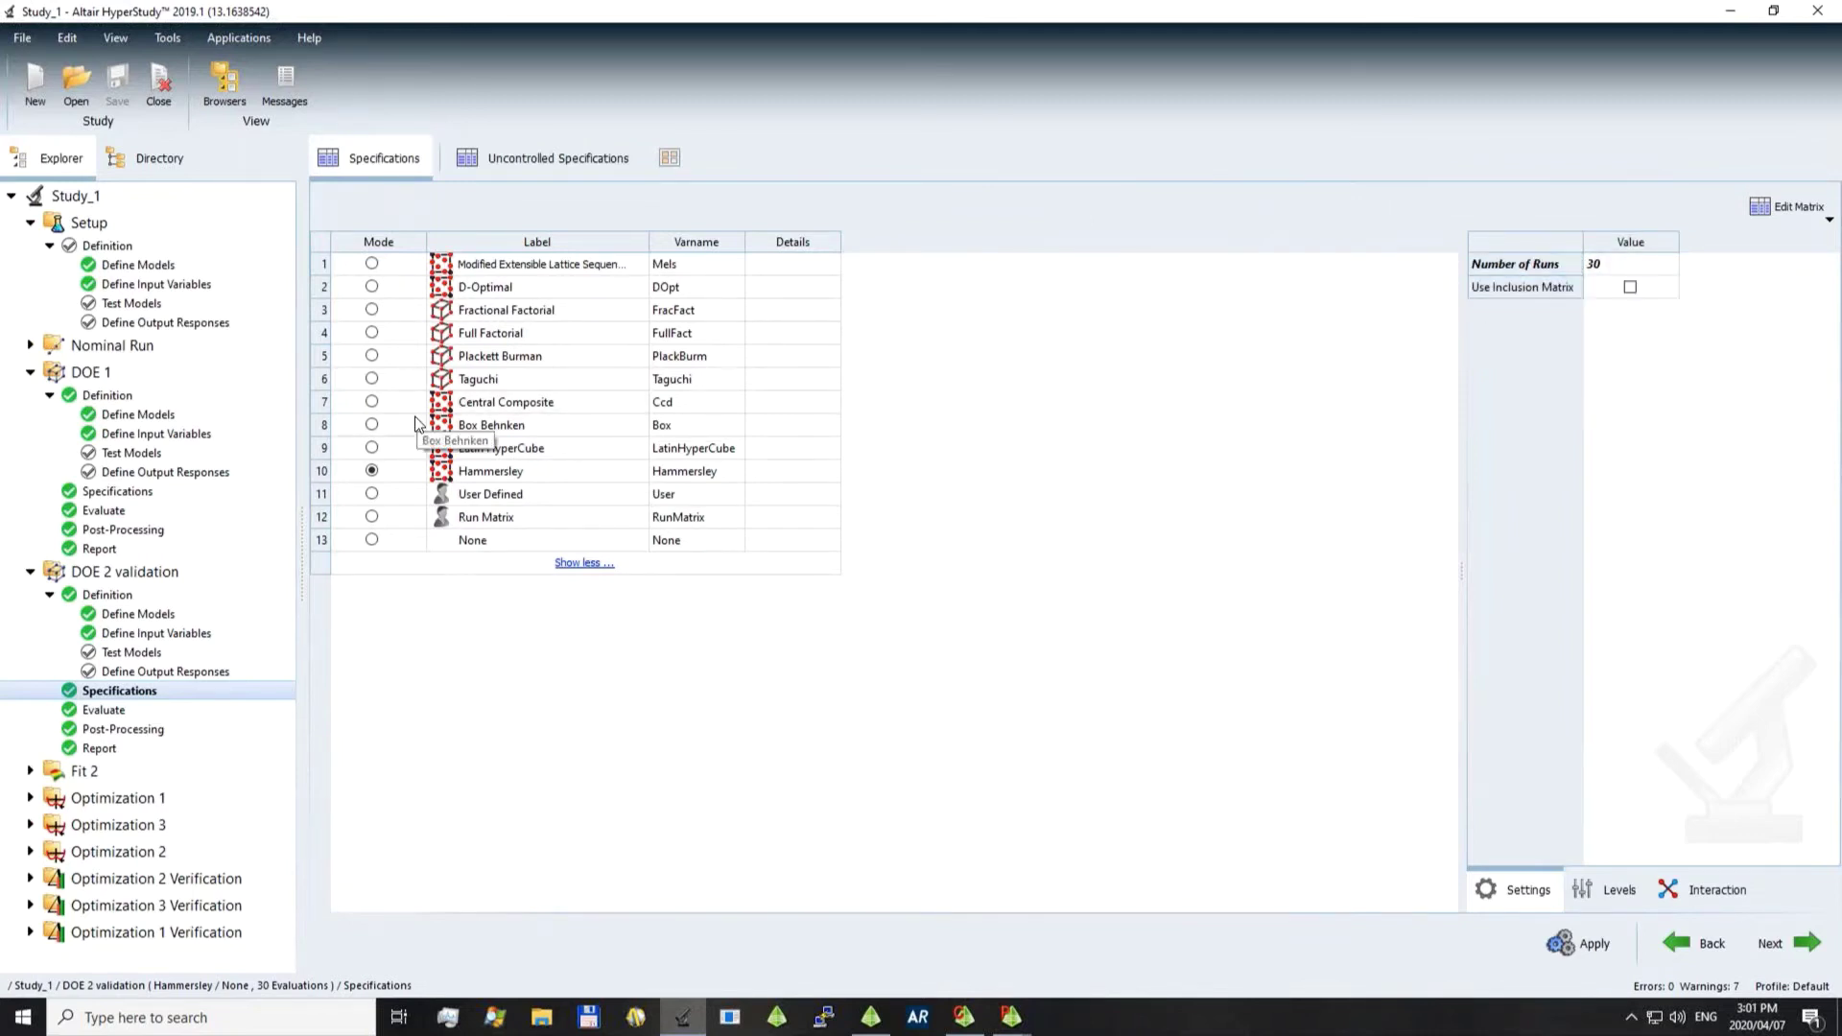
{"action": "left_click", "coordinate": [29, 372]}
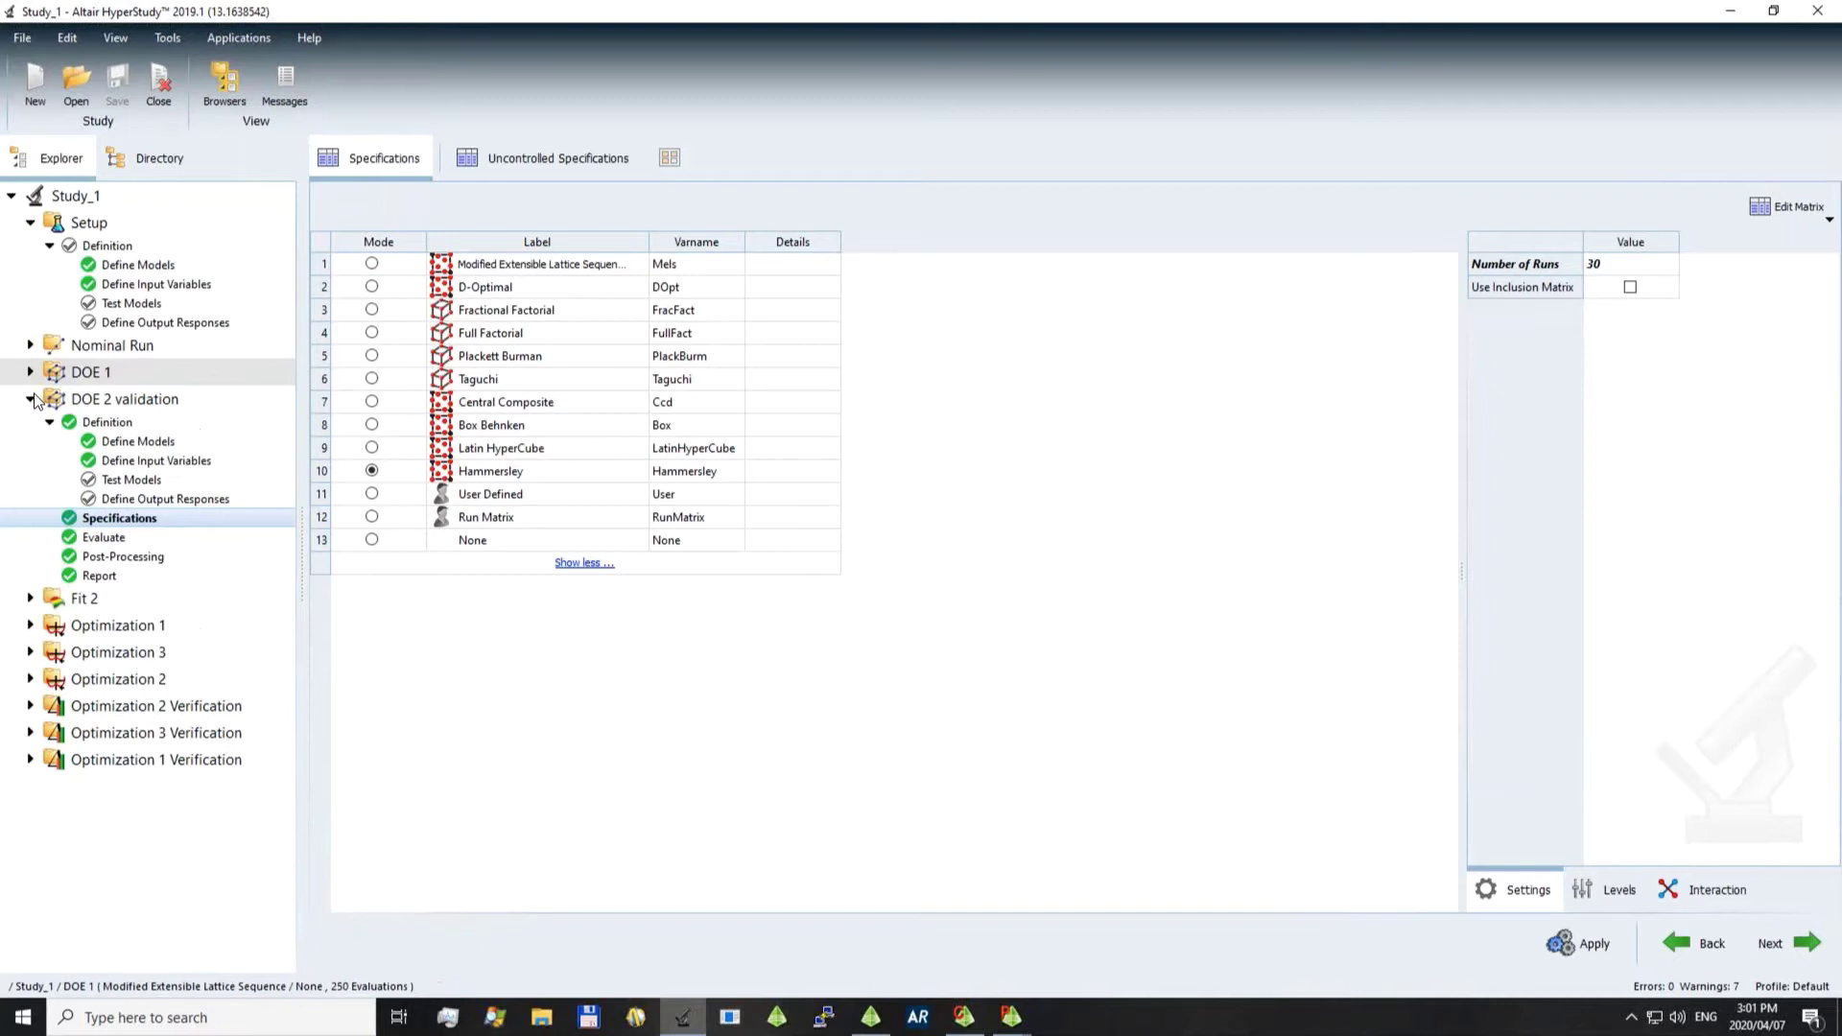
{"action": "left_click", "coordinate": [30, 399]}
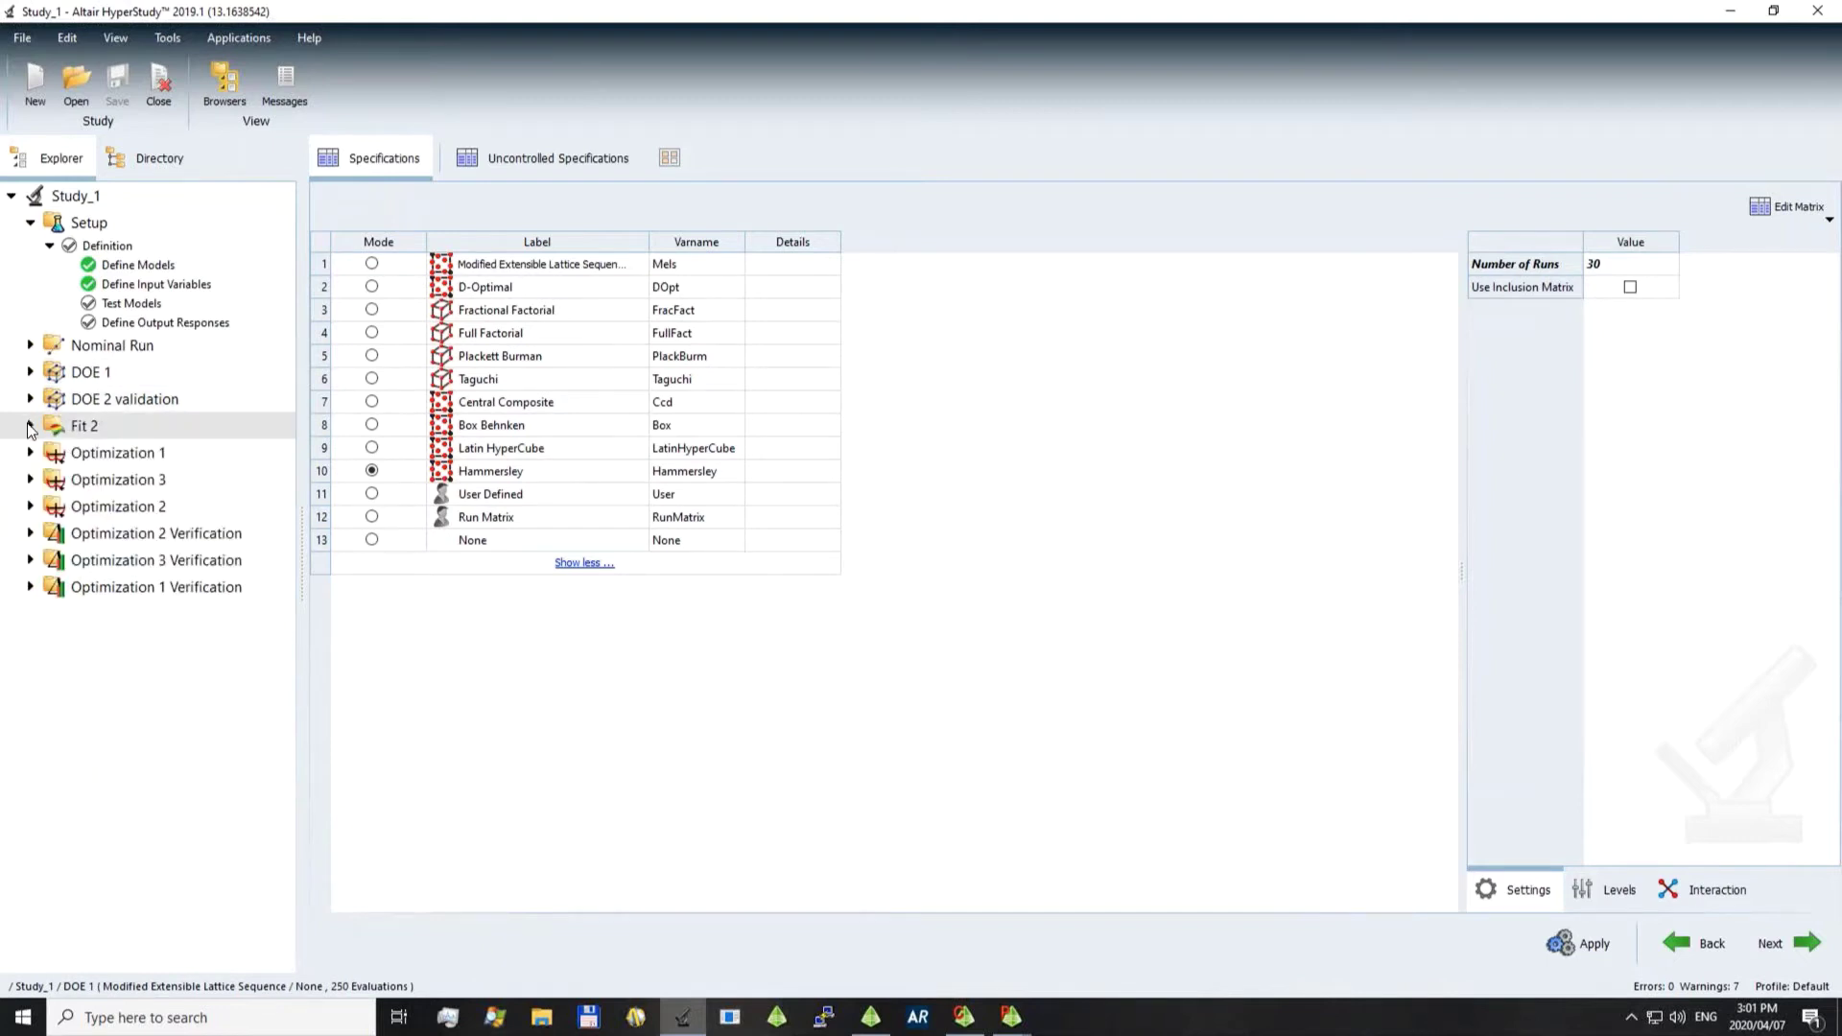
{"action": "left_click", "coordinate": [30, 426]}
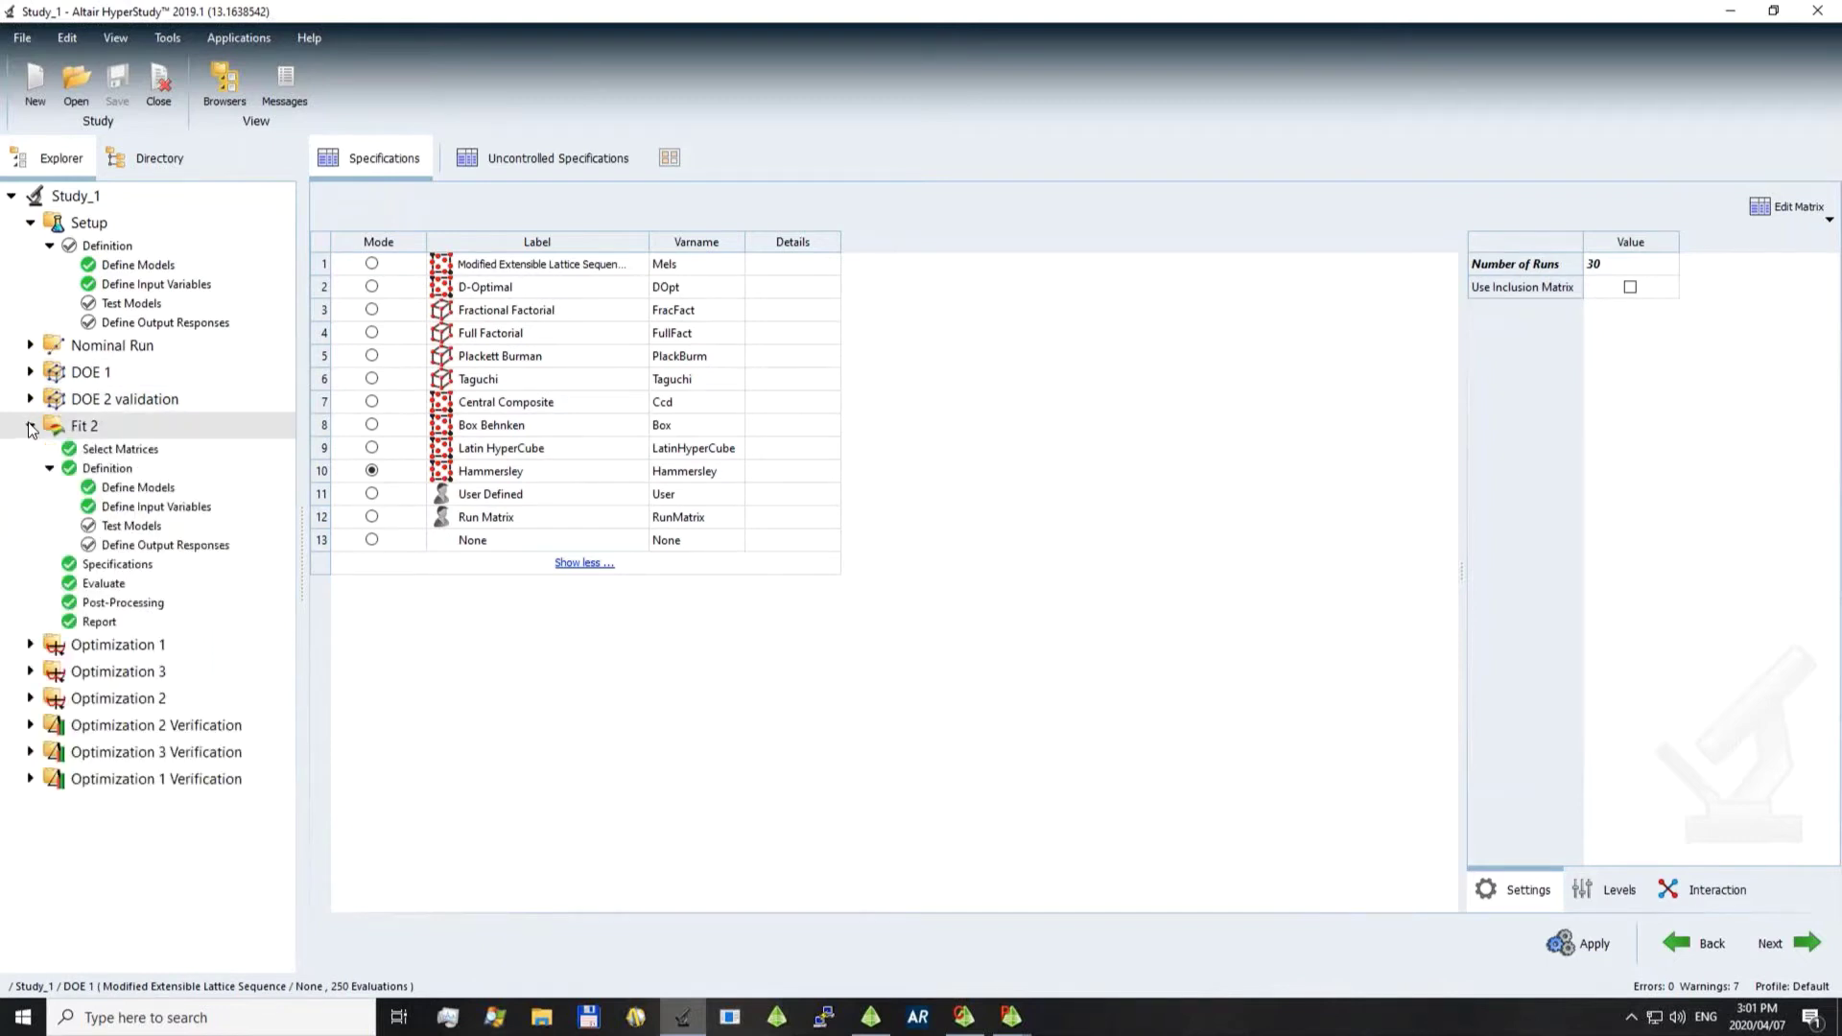
Review Fit 2's input and testing matrices, then its specifications with FAST fitting for all four responses
{"action": "left_click", "coordinate": [119, 449]}
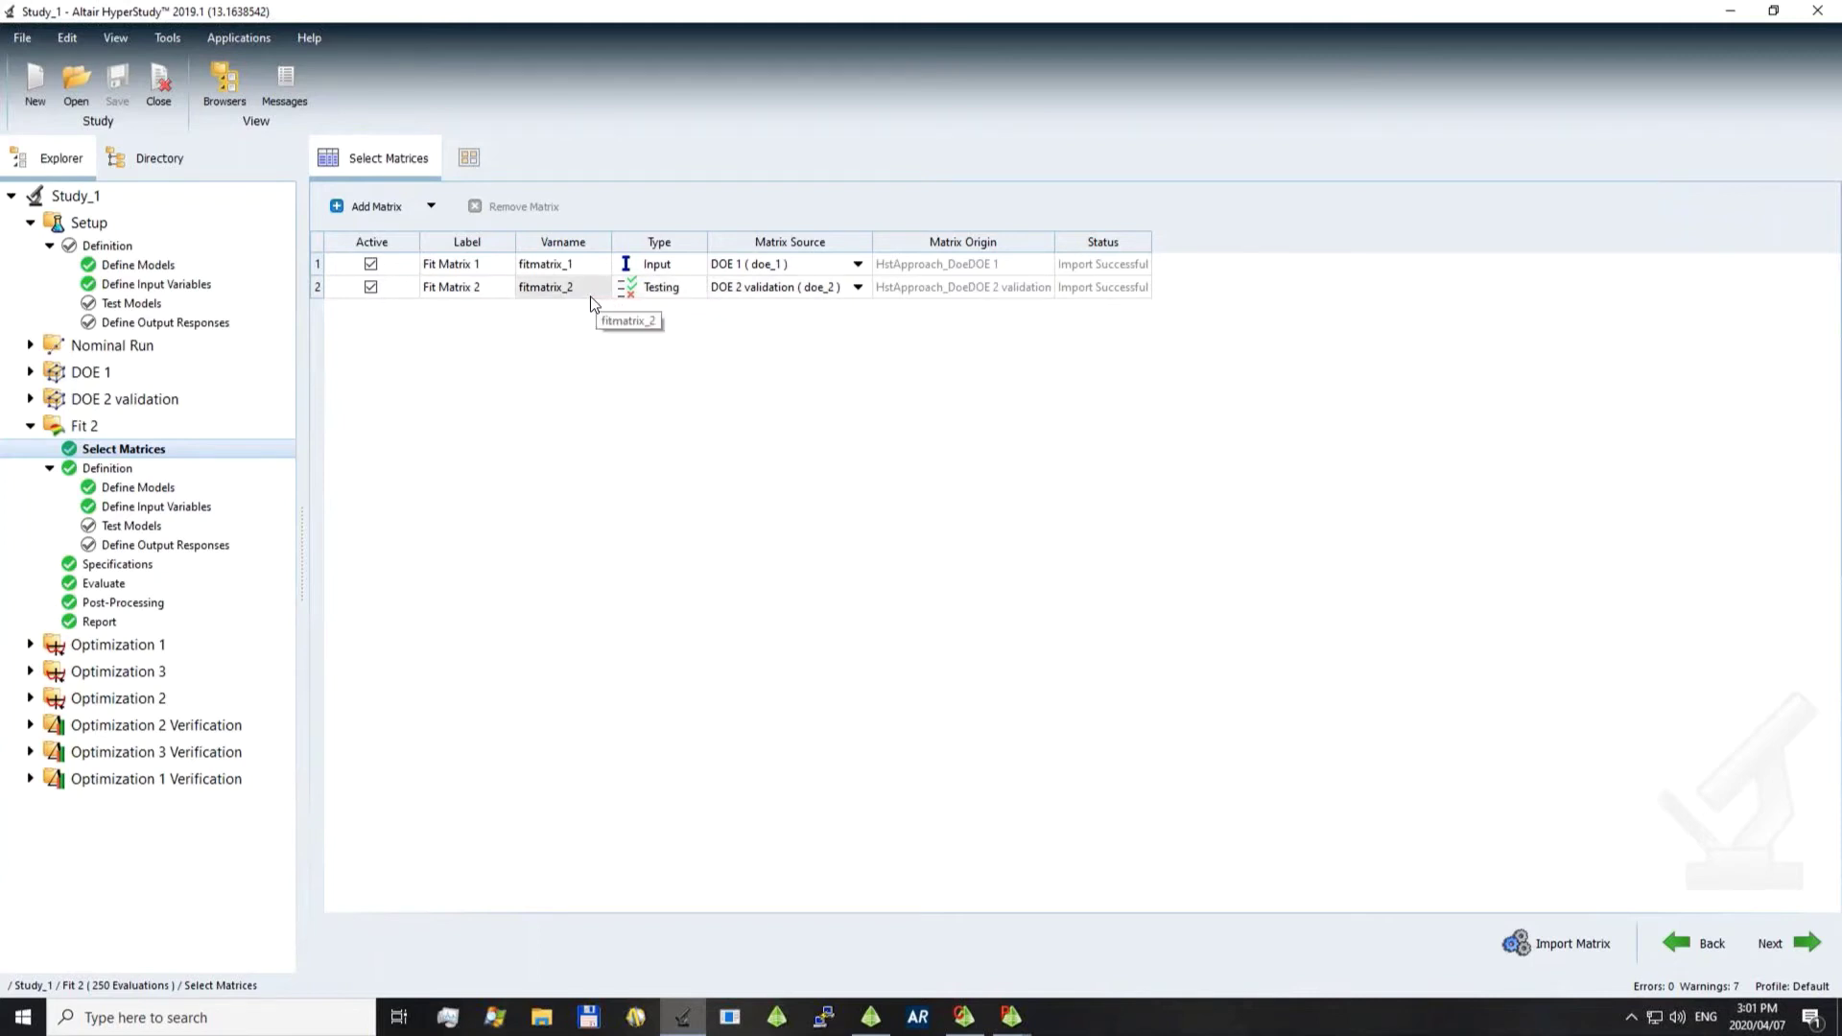
{"action": "left_click", "coordinate": [117, 471]}
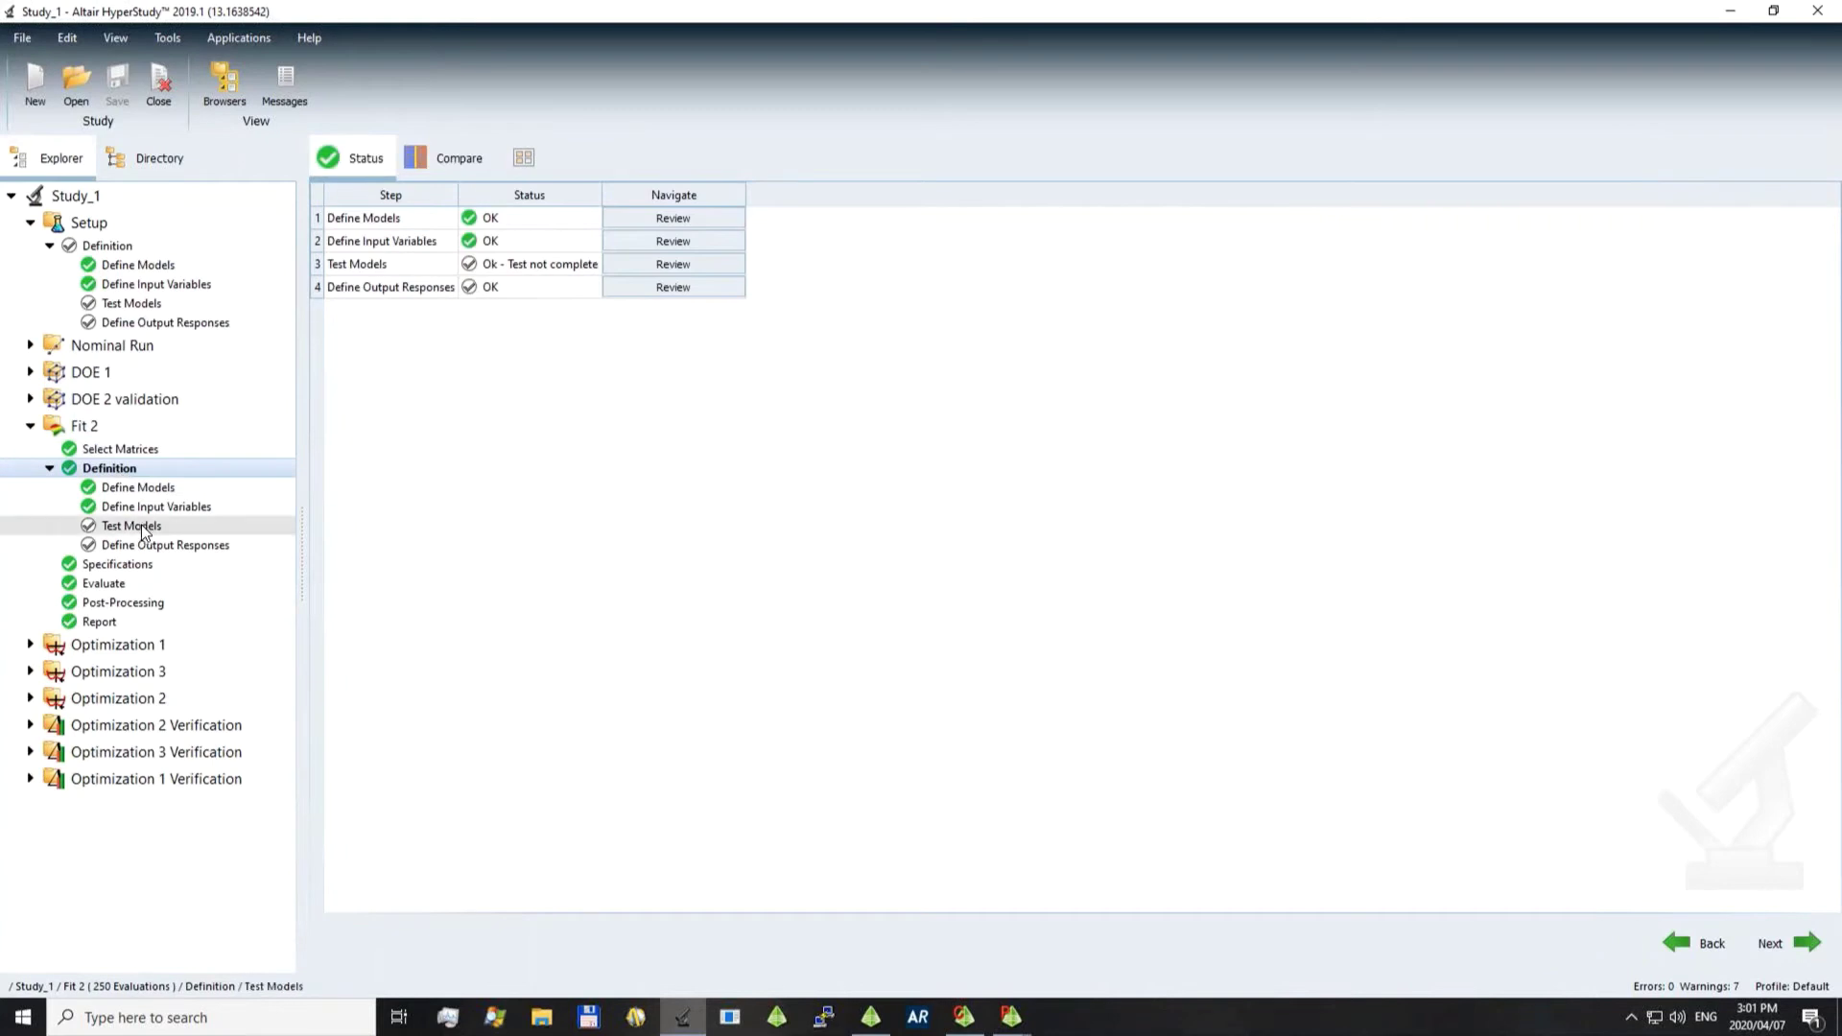
{"action": "left_click", "coordinate": [131, 572]}
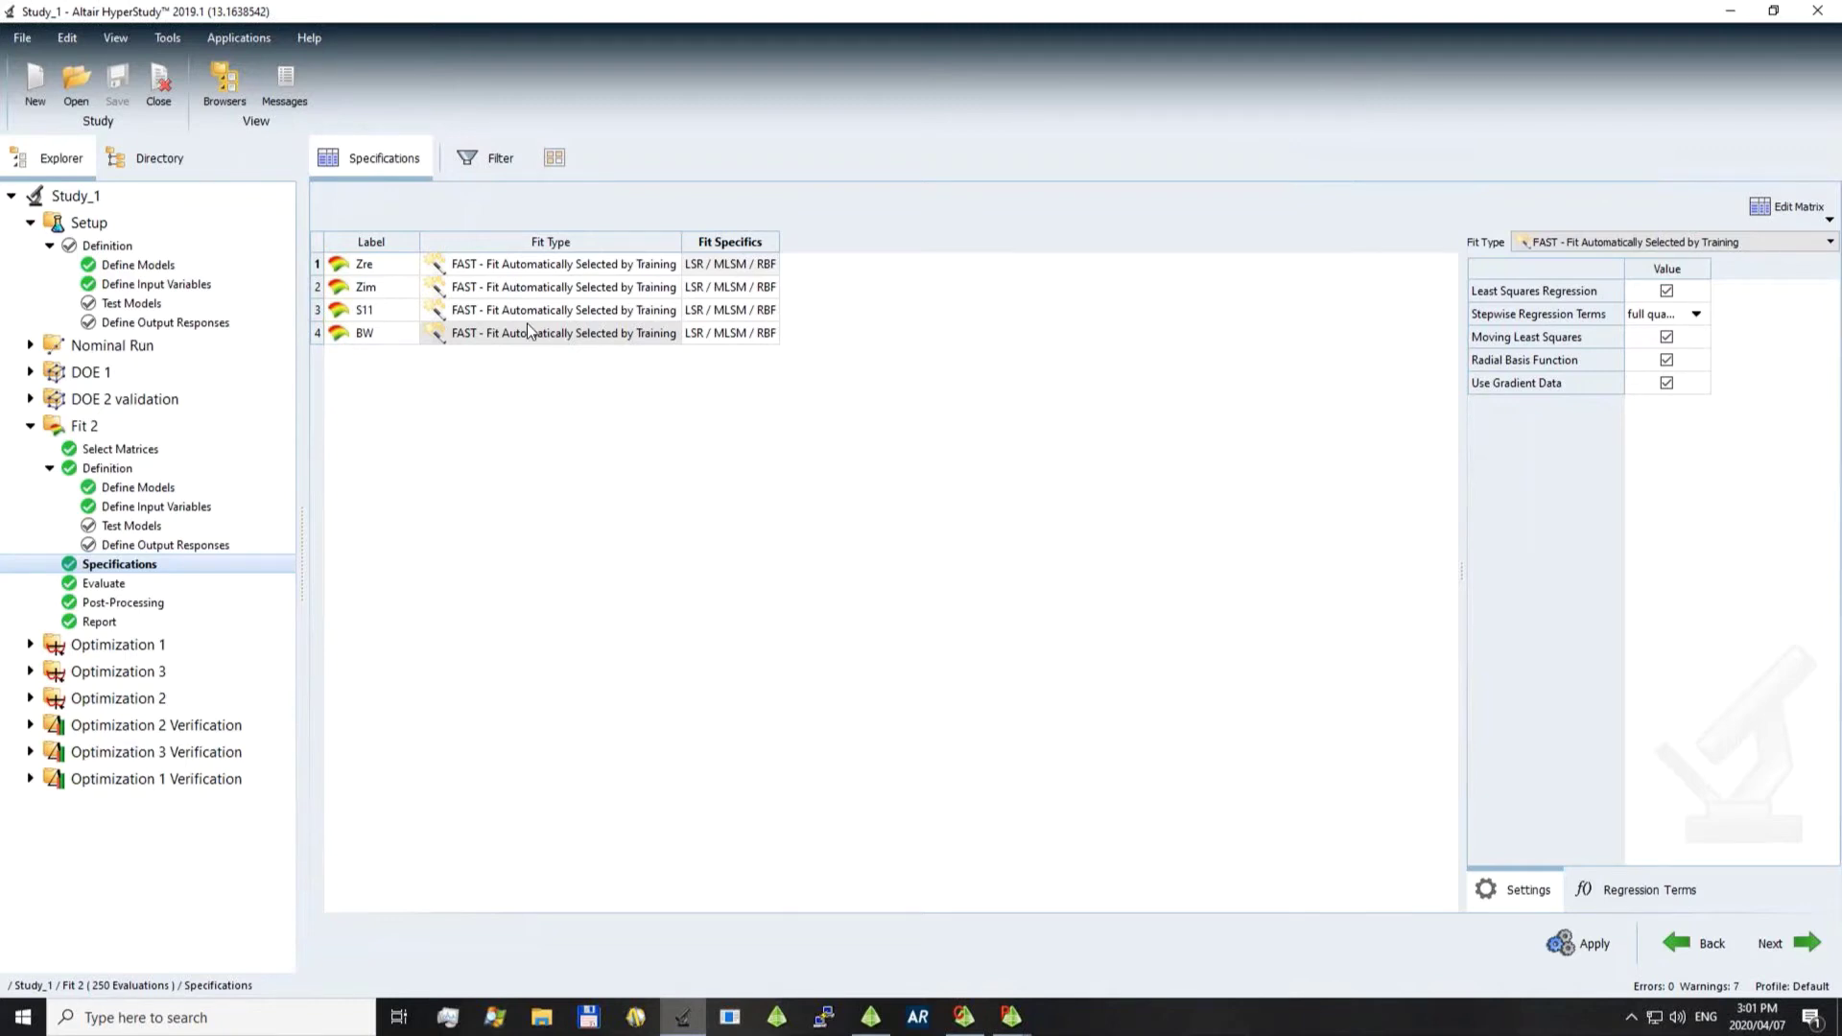
Inspect Fit 2's FAST Use Gradient Data setting alongside the LSR, MLSM and RBF options
{"action": "left_click", "coordinate": [1619, 387]}
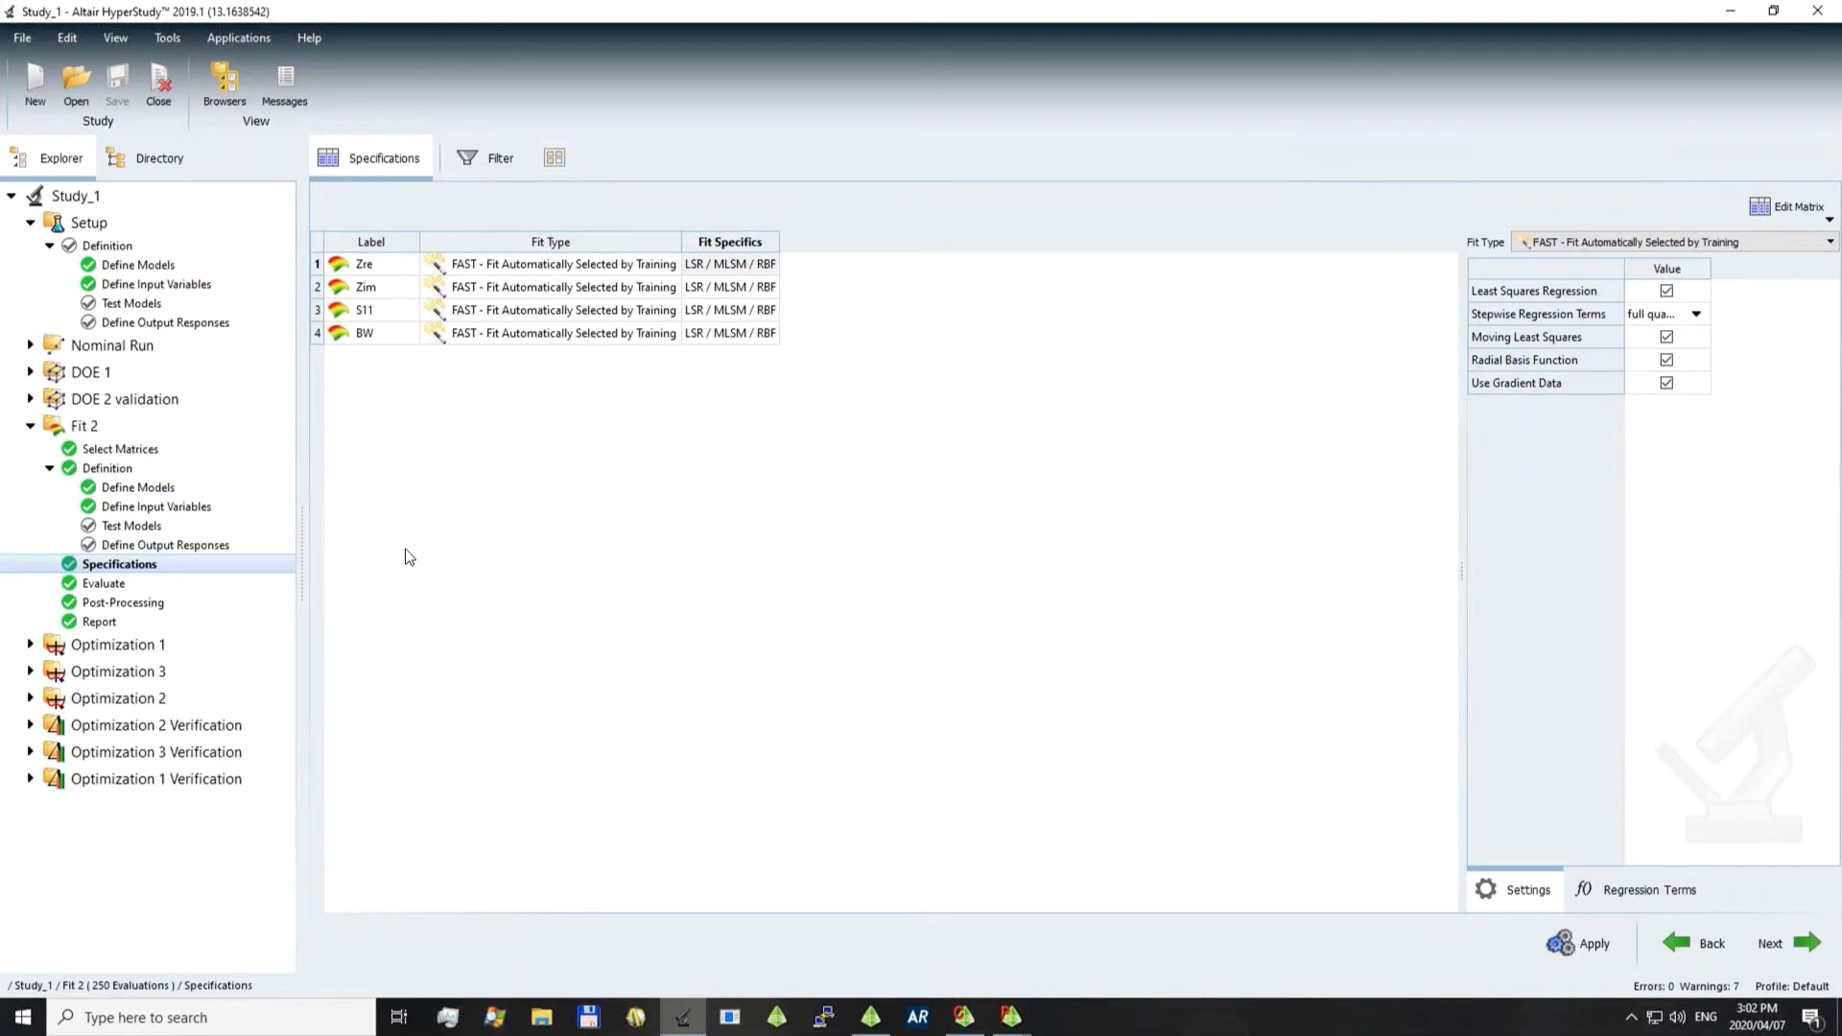
Open Fit 2's post-processing, check data integrity, then view R-square diagnostics, all above 0.997
{"action": "left_click", "coordinate": [142, 583]}
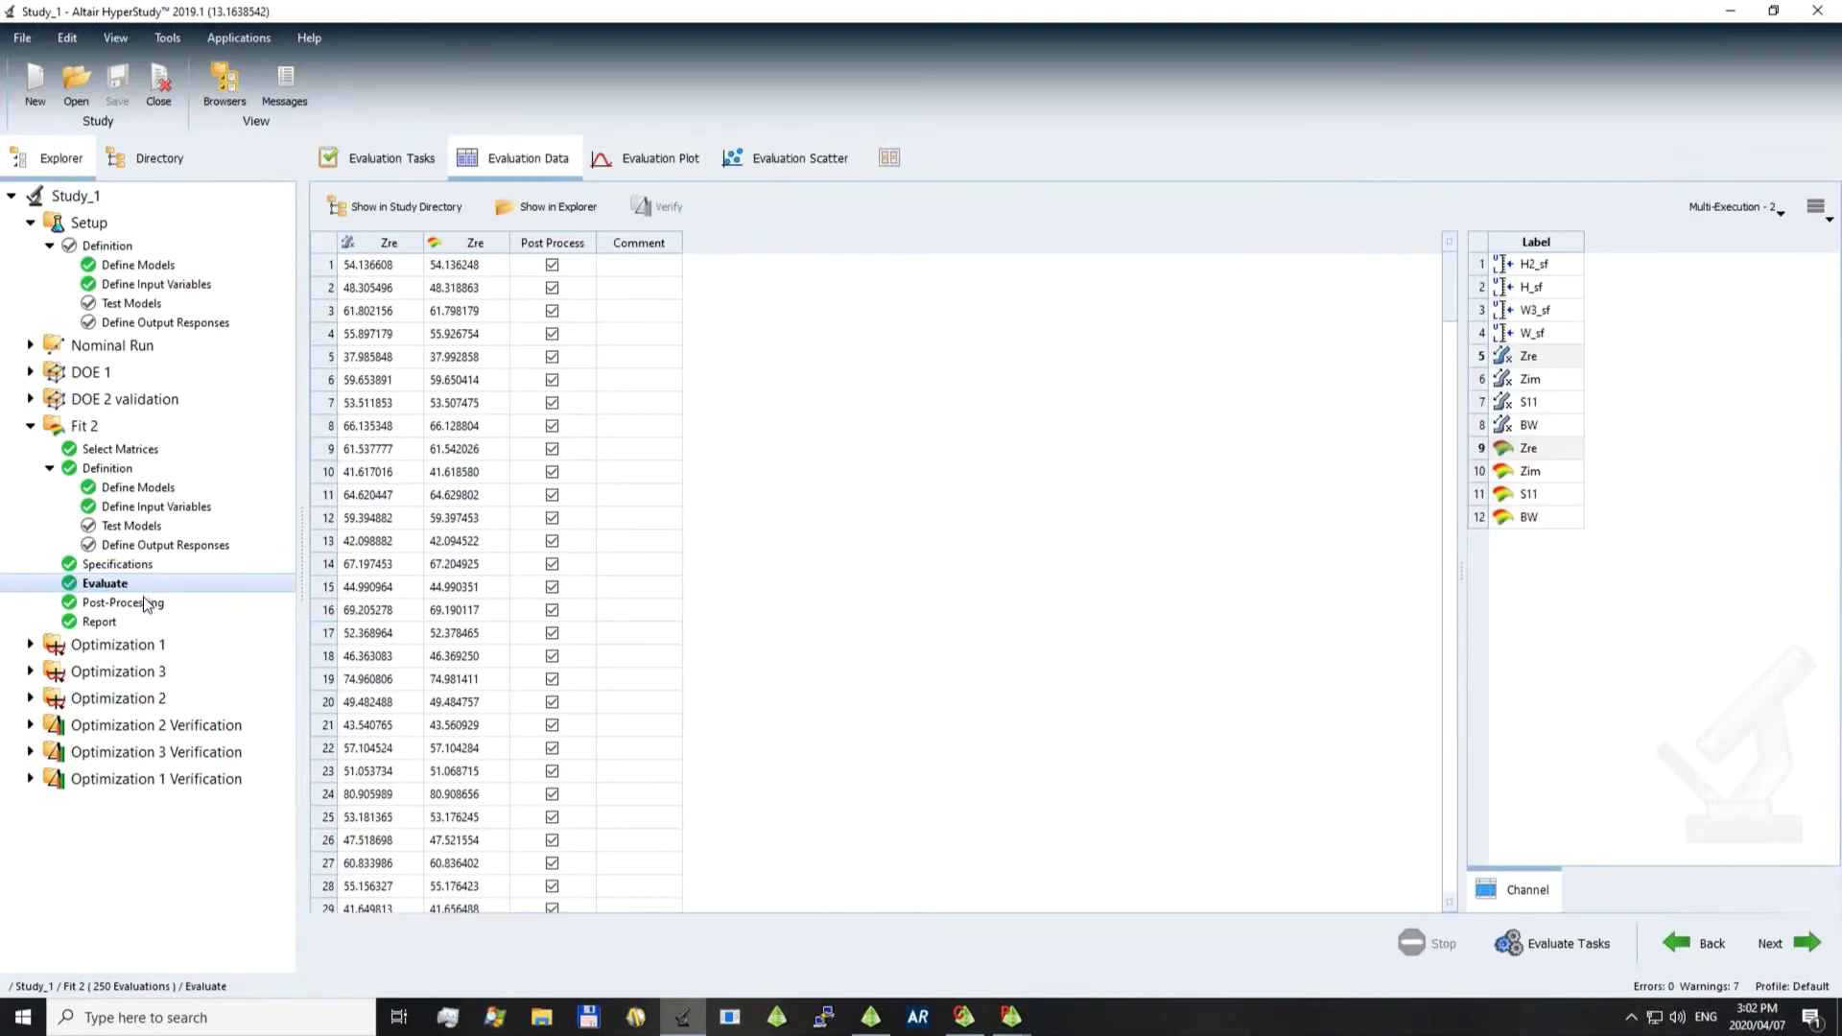
{"action": "left_click", "coordinate": [144, 599]}
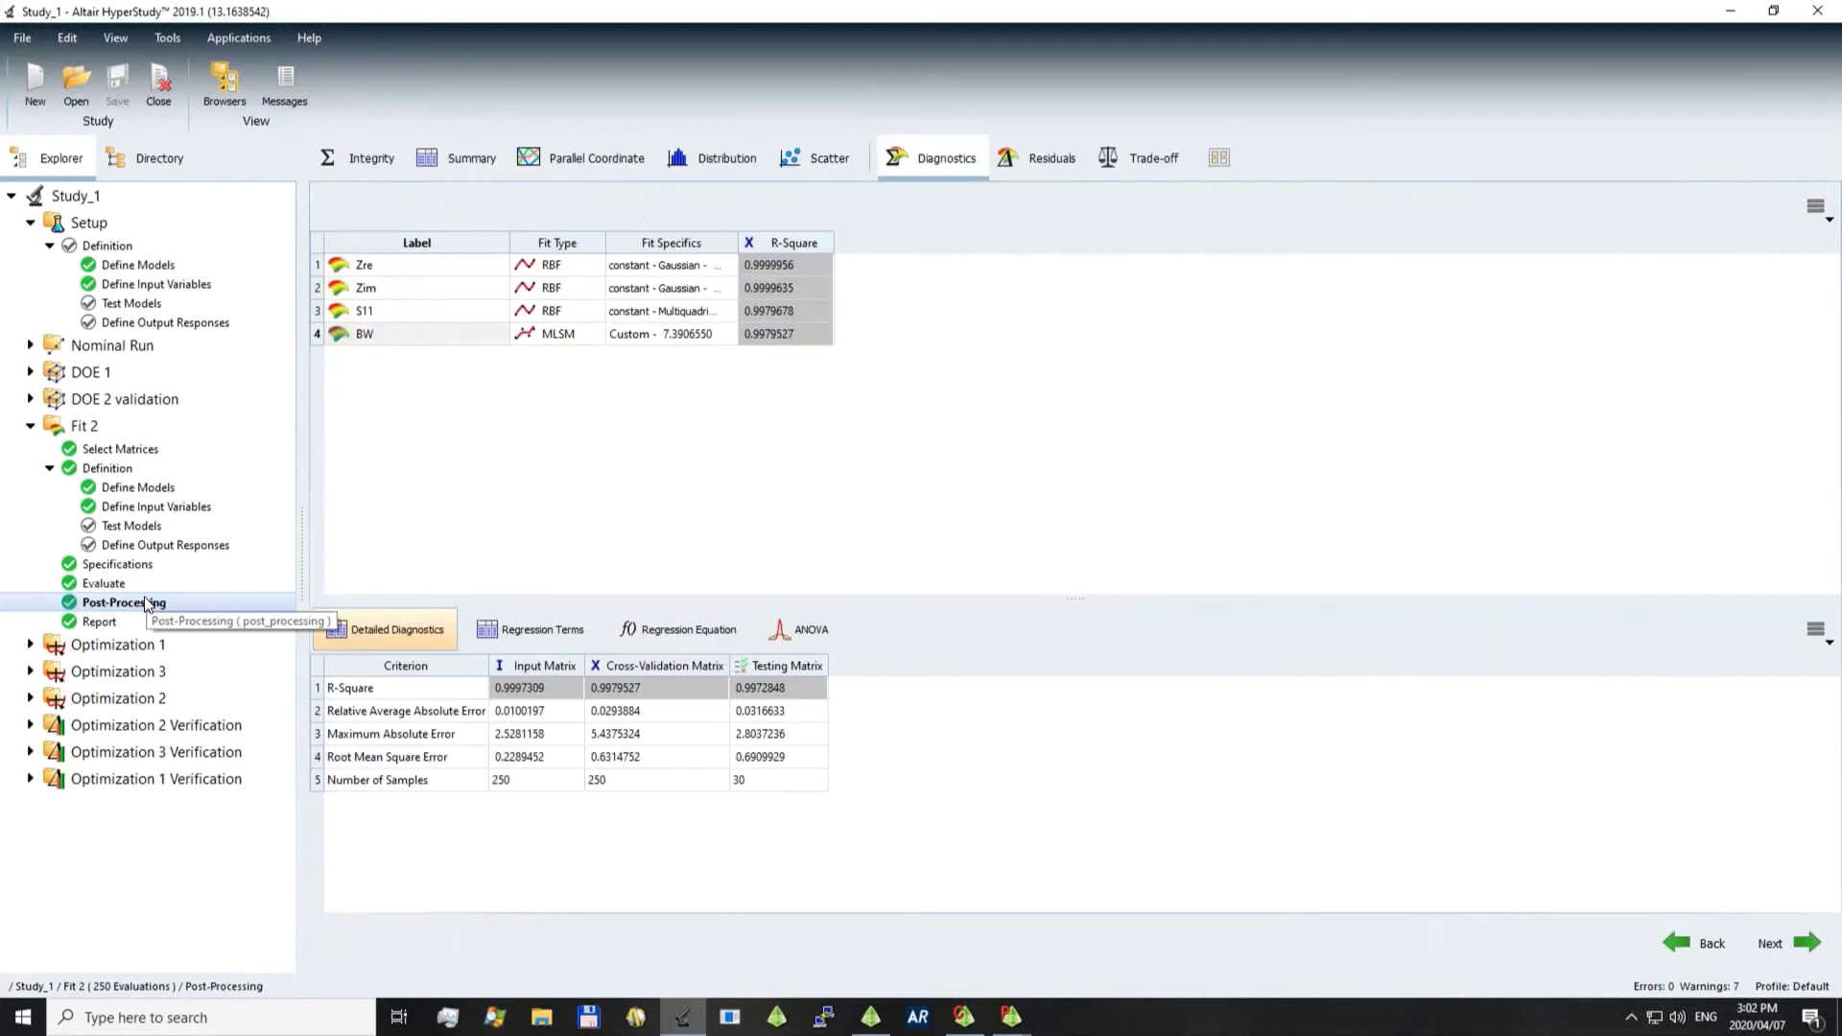
{"action": "left_click", "coordinate": [381, 160]}
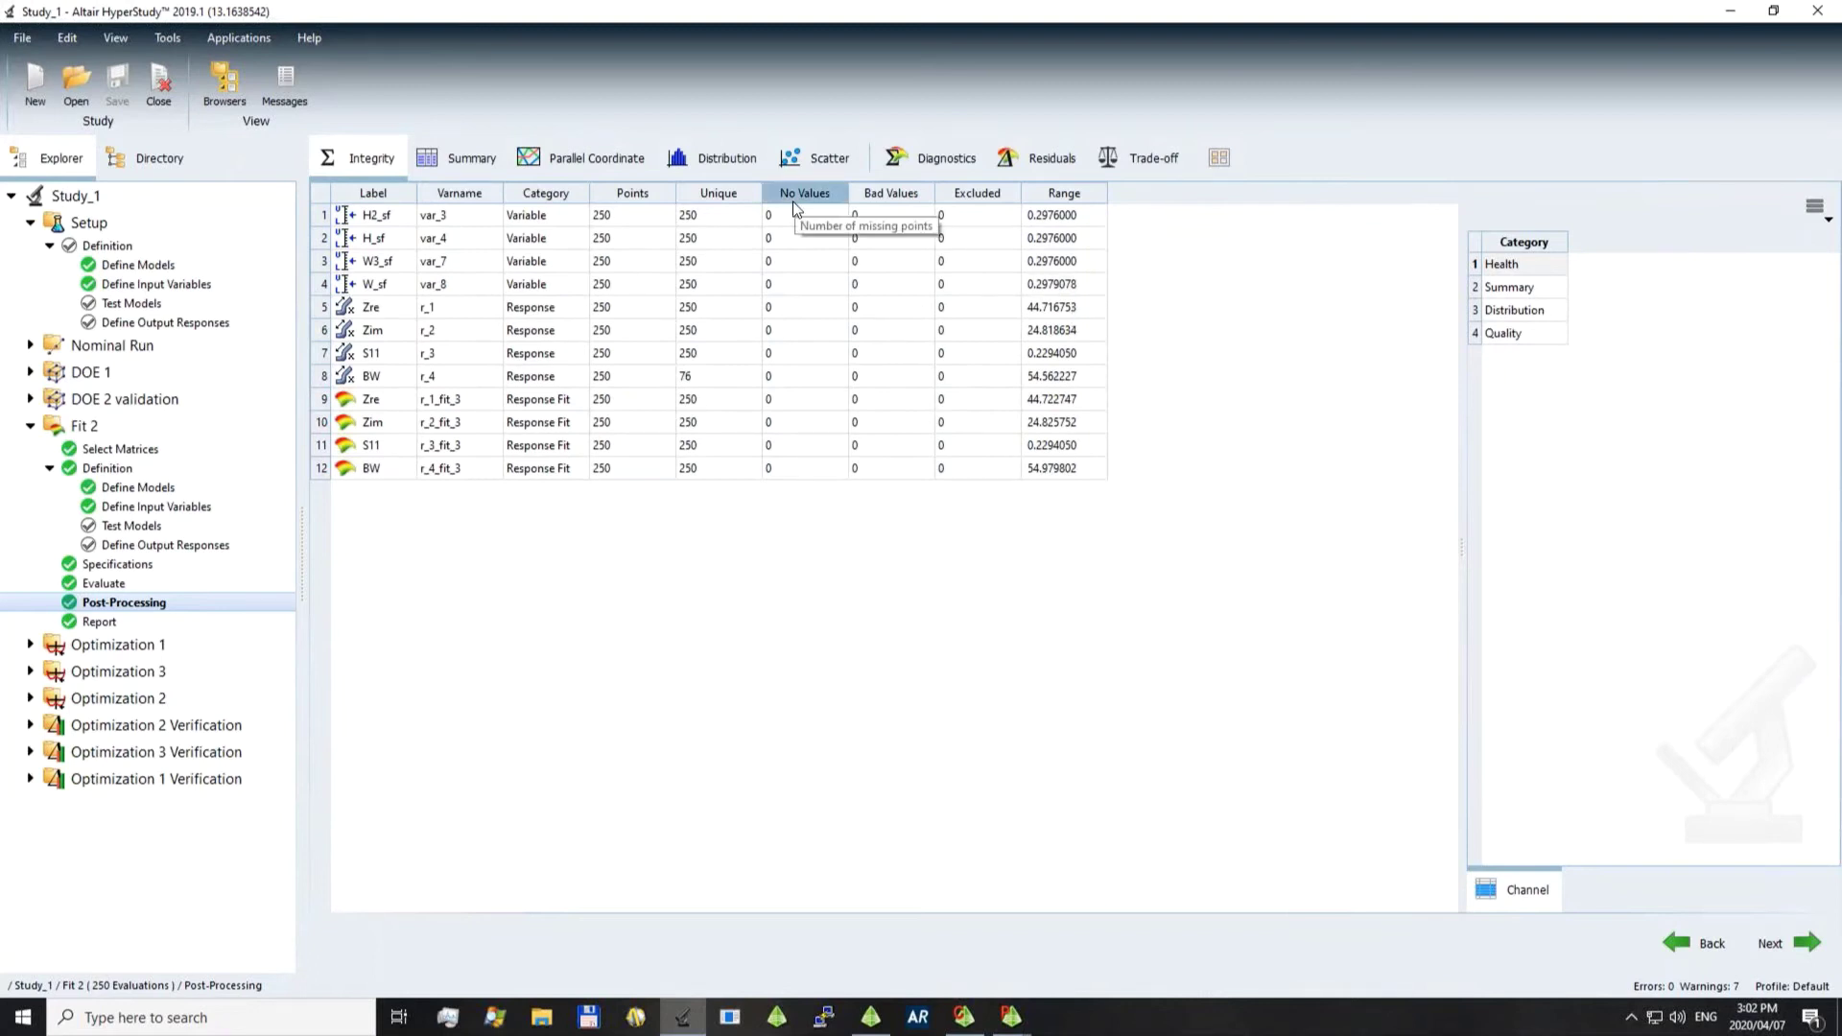
{"action": "left_click", "coordinate": [958, 163]}
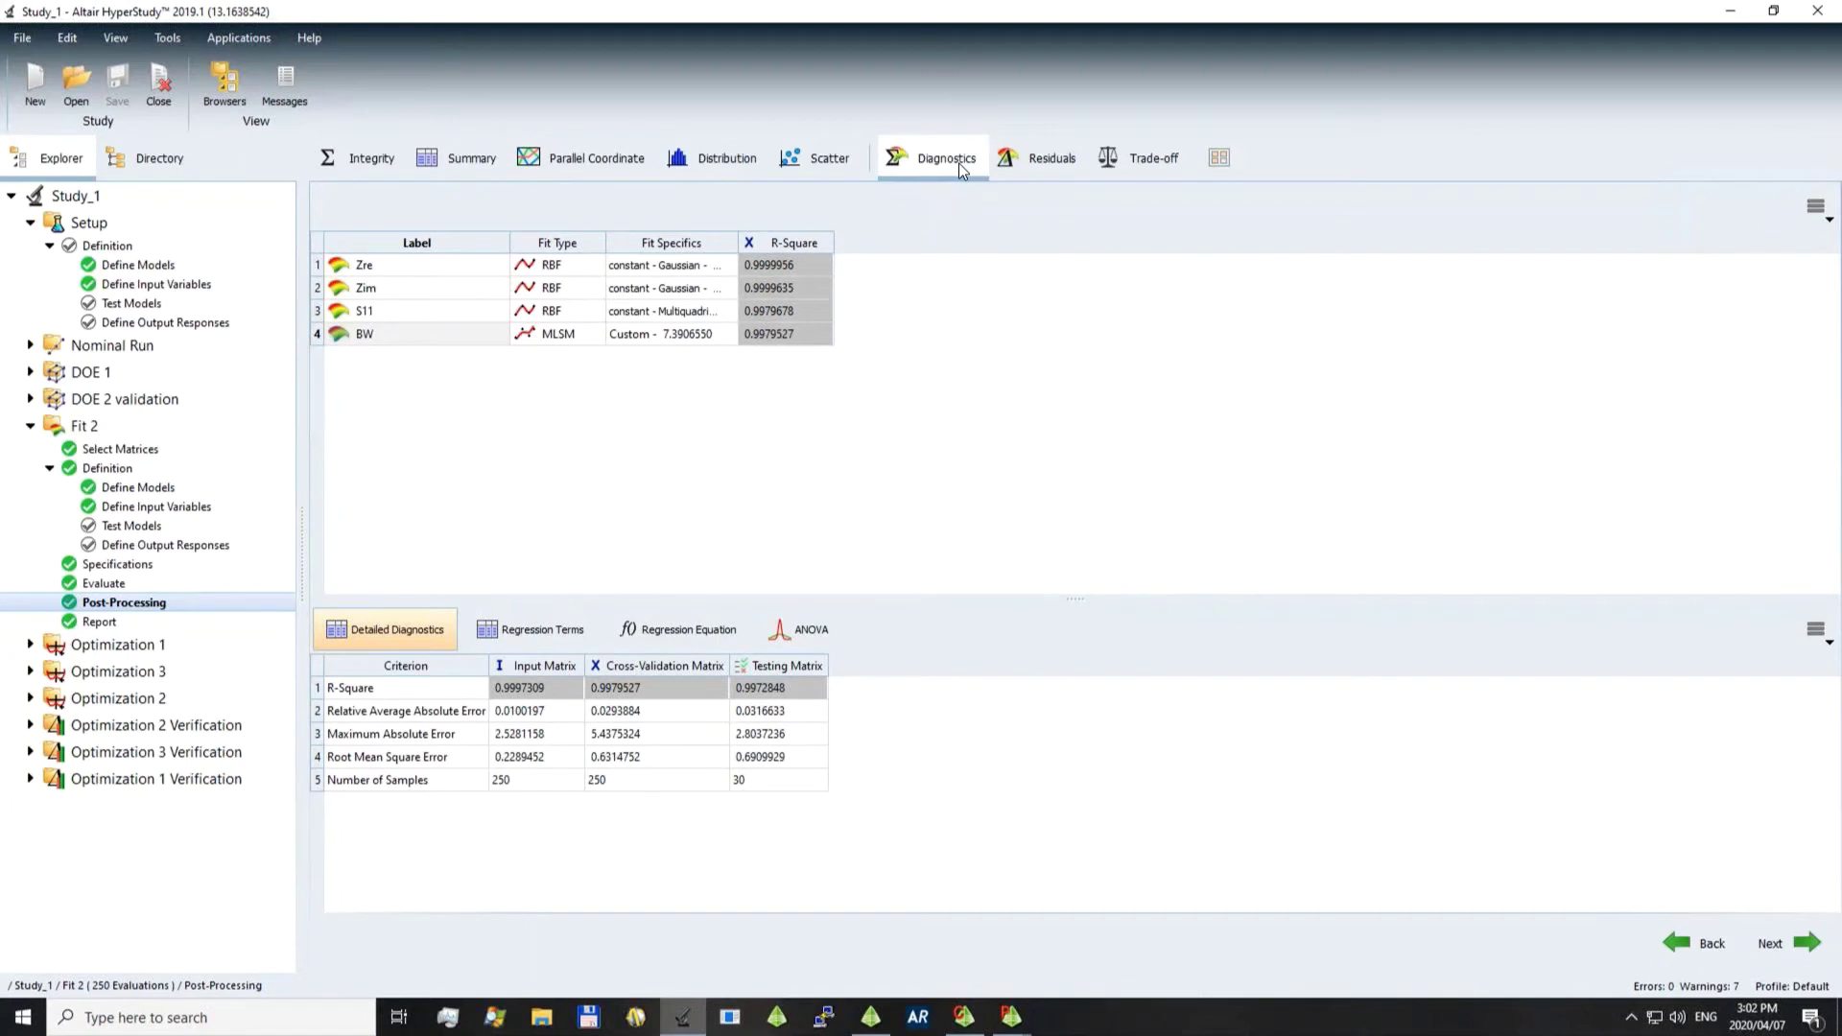
Show Zre's detailed diagnostics: R-square 0.9999984 input, 0.9999956 cross-validation, 0.9999926 testing
{"action": "left_click", "coordinate": [458, 271]}
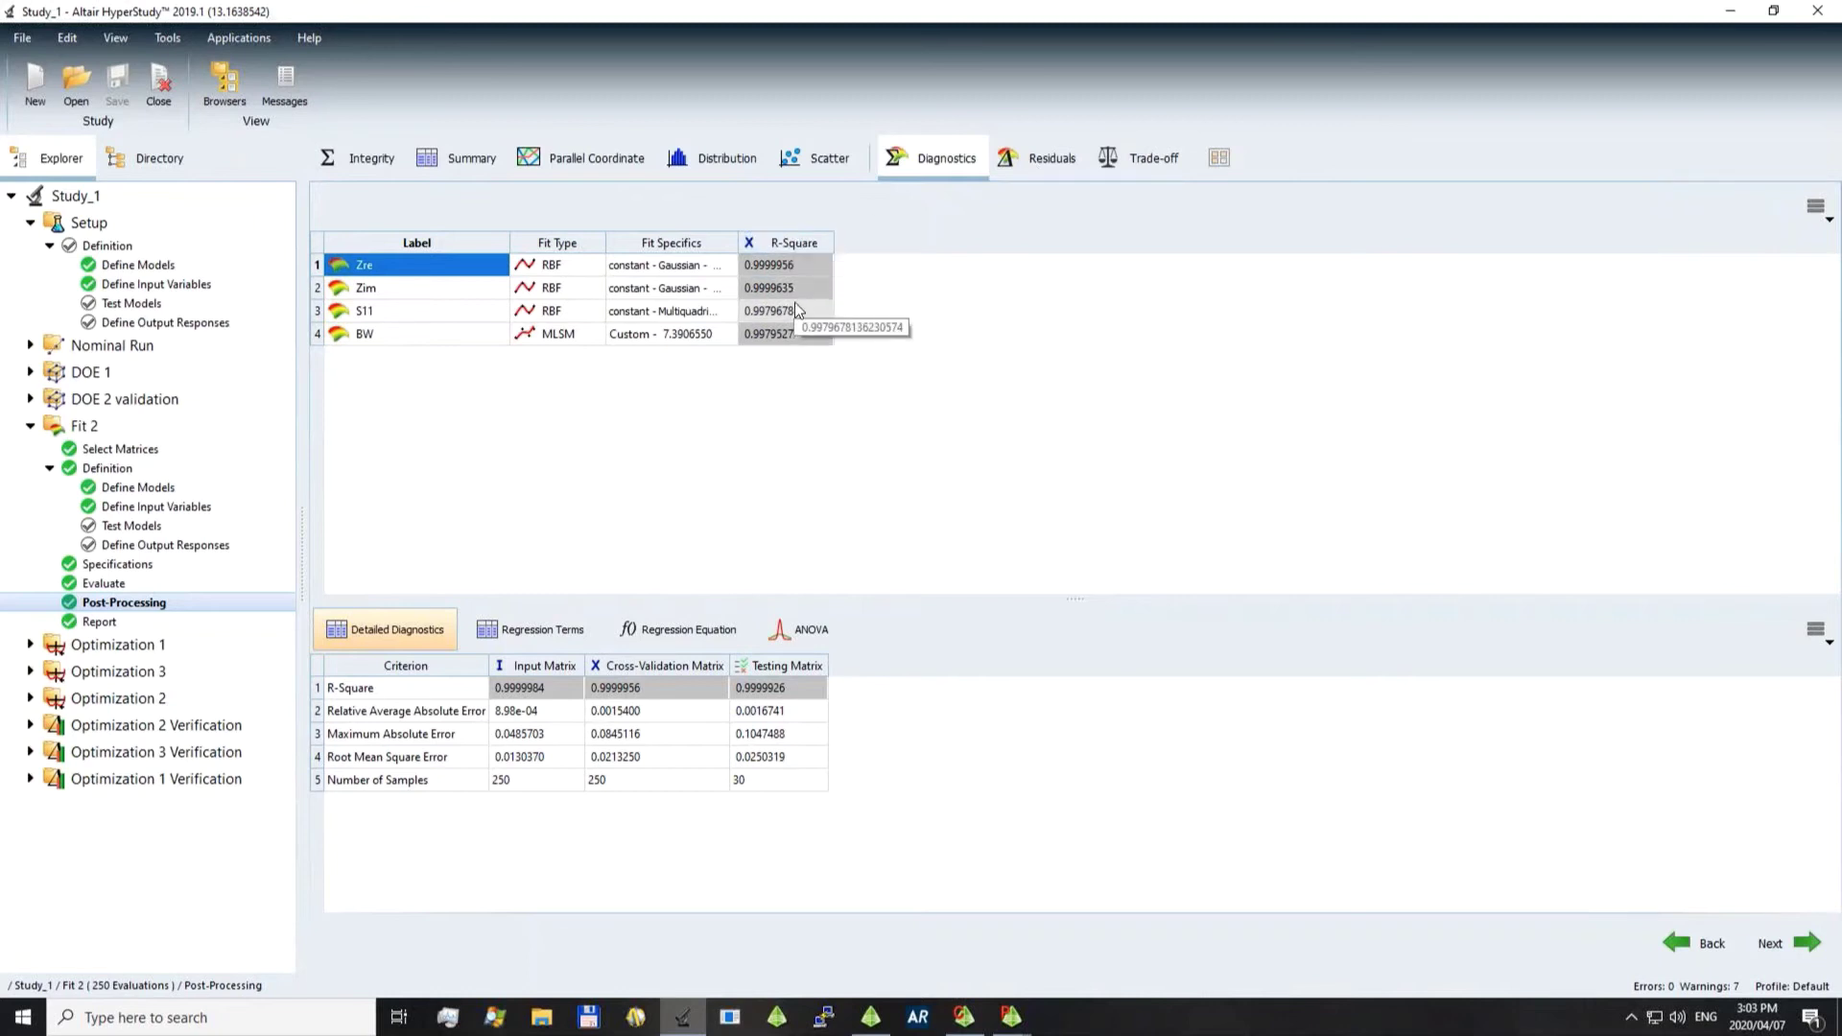
List Fit 2's S11 residuals alongside inputs H2_sf, H_sf, W3_sf and W_sf
{"action": "left_click", "coordinate": [1045, 163]}
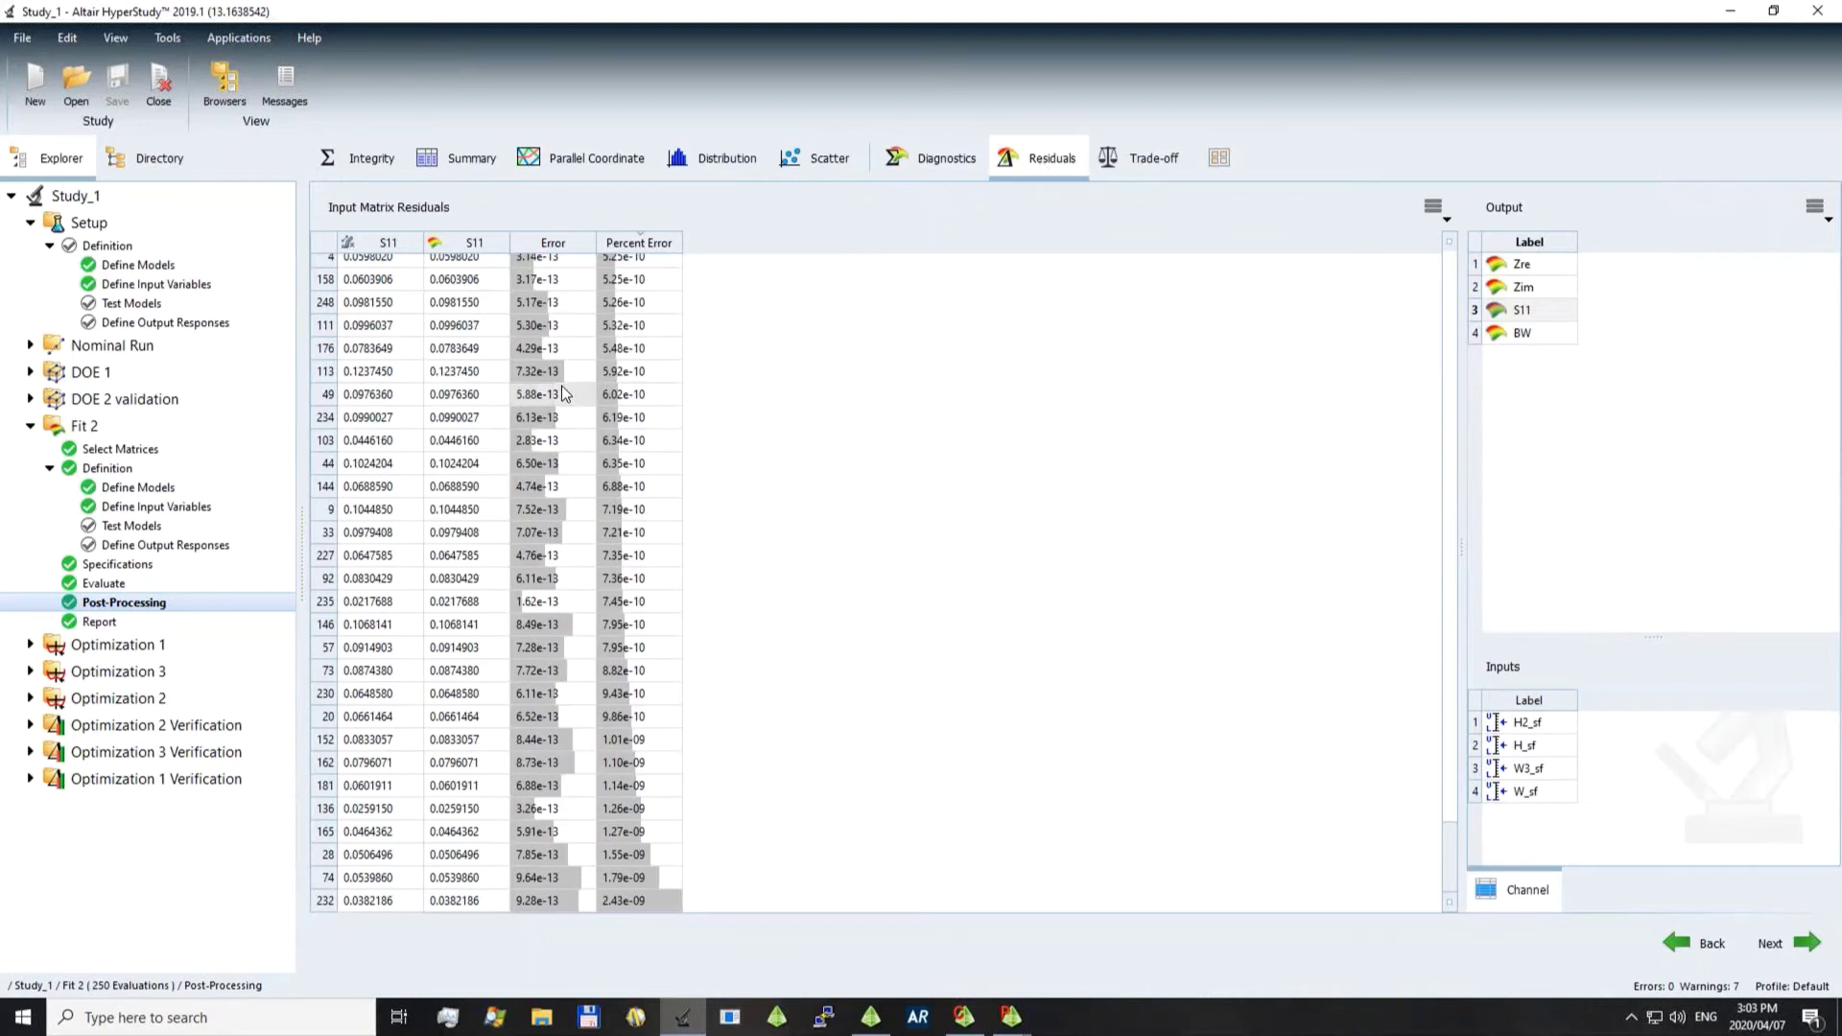
{"action": "scroll", "coordinate": [562, 386], "scroll_direction": "up", "scroll_amount": 4}
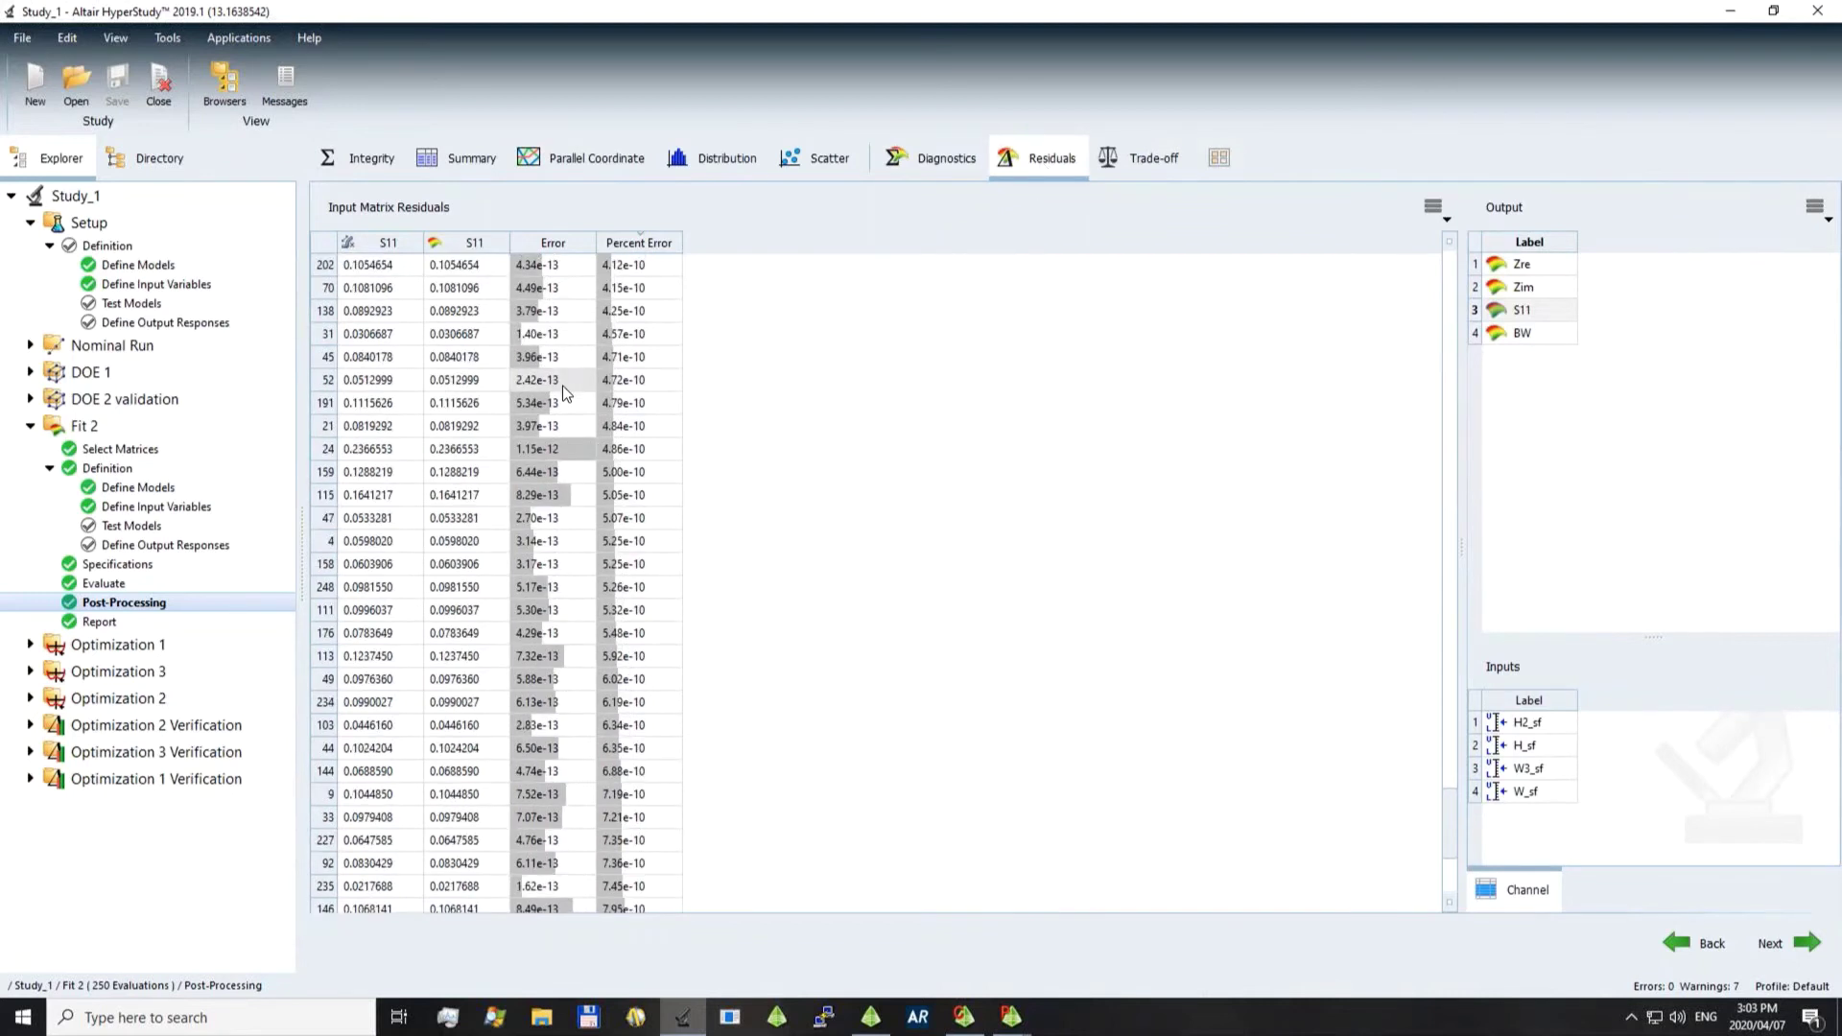
{"action": "scroll", "coordinate": [564, 392], "scroll_direction": "up", "scroll_amount": 10}
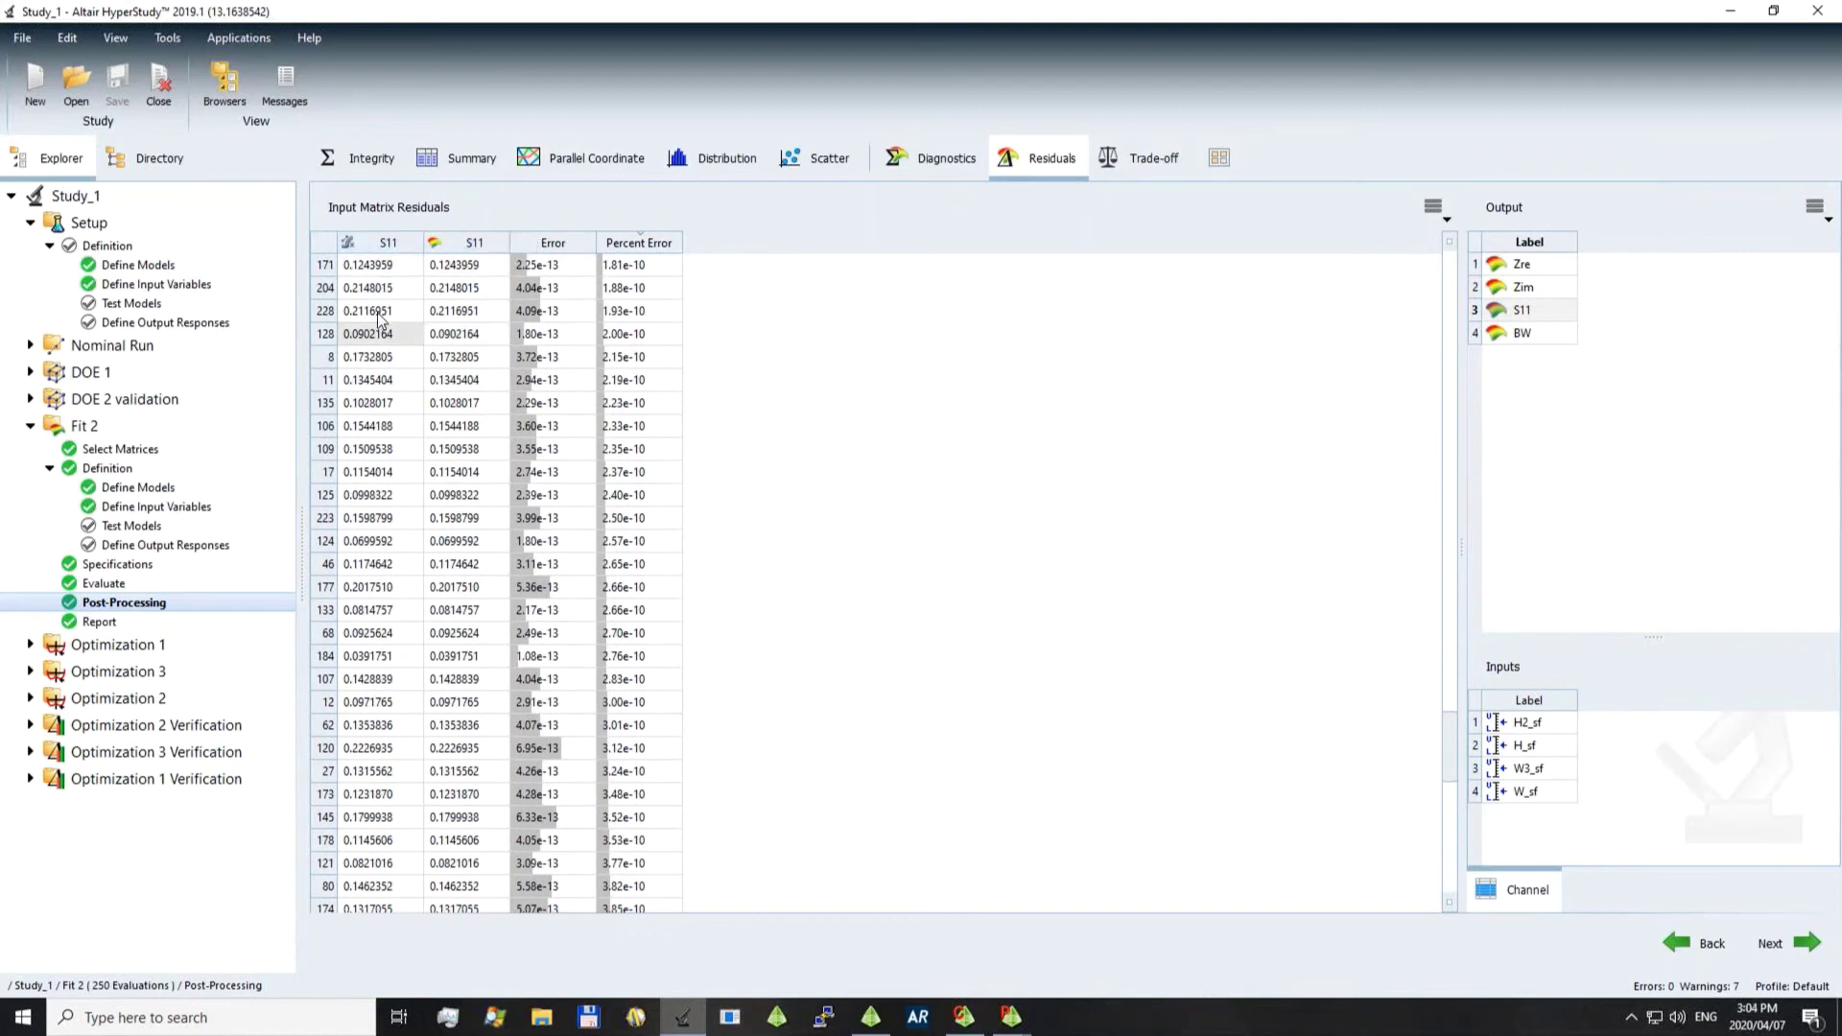
{"action": "scroll", "coordinate": [389, 292], "scroll_direction": "up", "scroll_amount": 1}
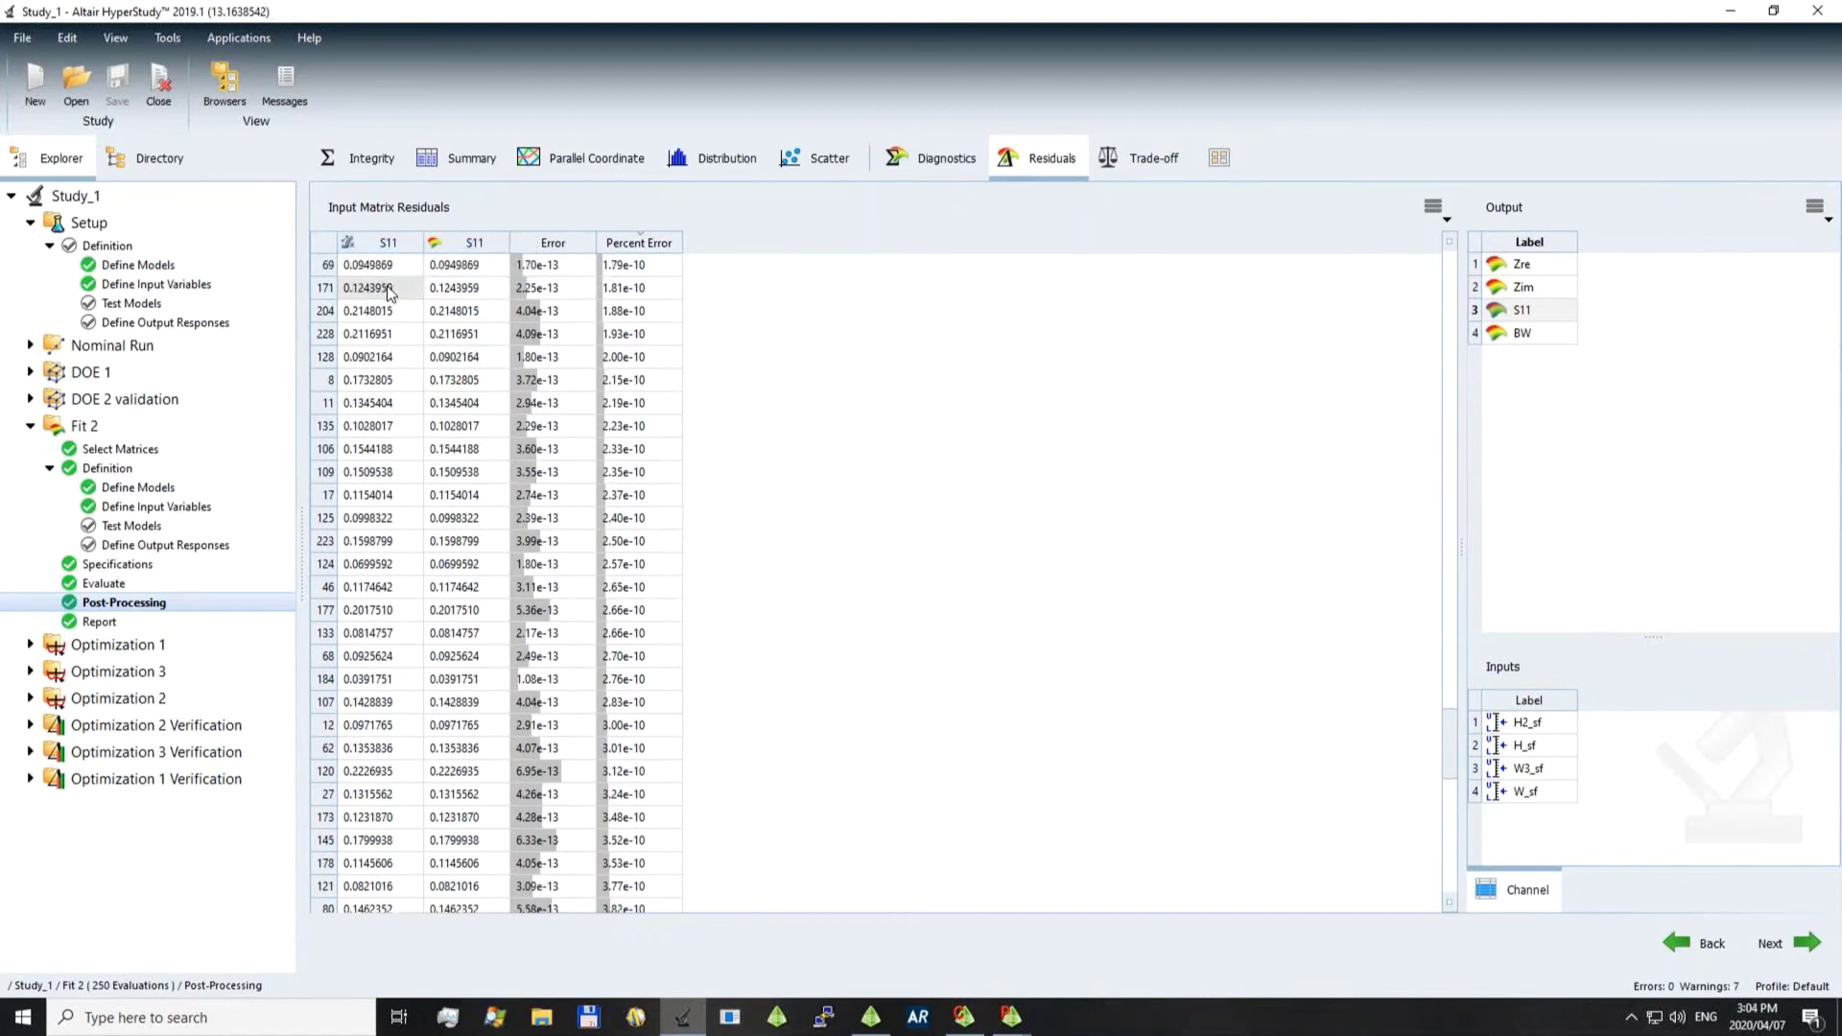
{"action": "scroll", "coordinate": [389, 292], "scroll_direction": "up", "scroll_amount": 1}
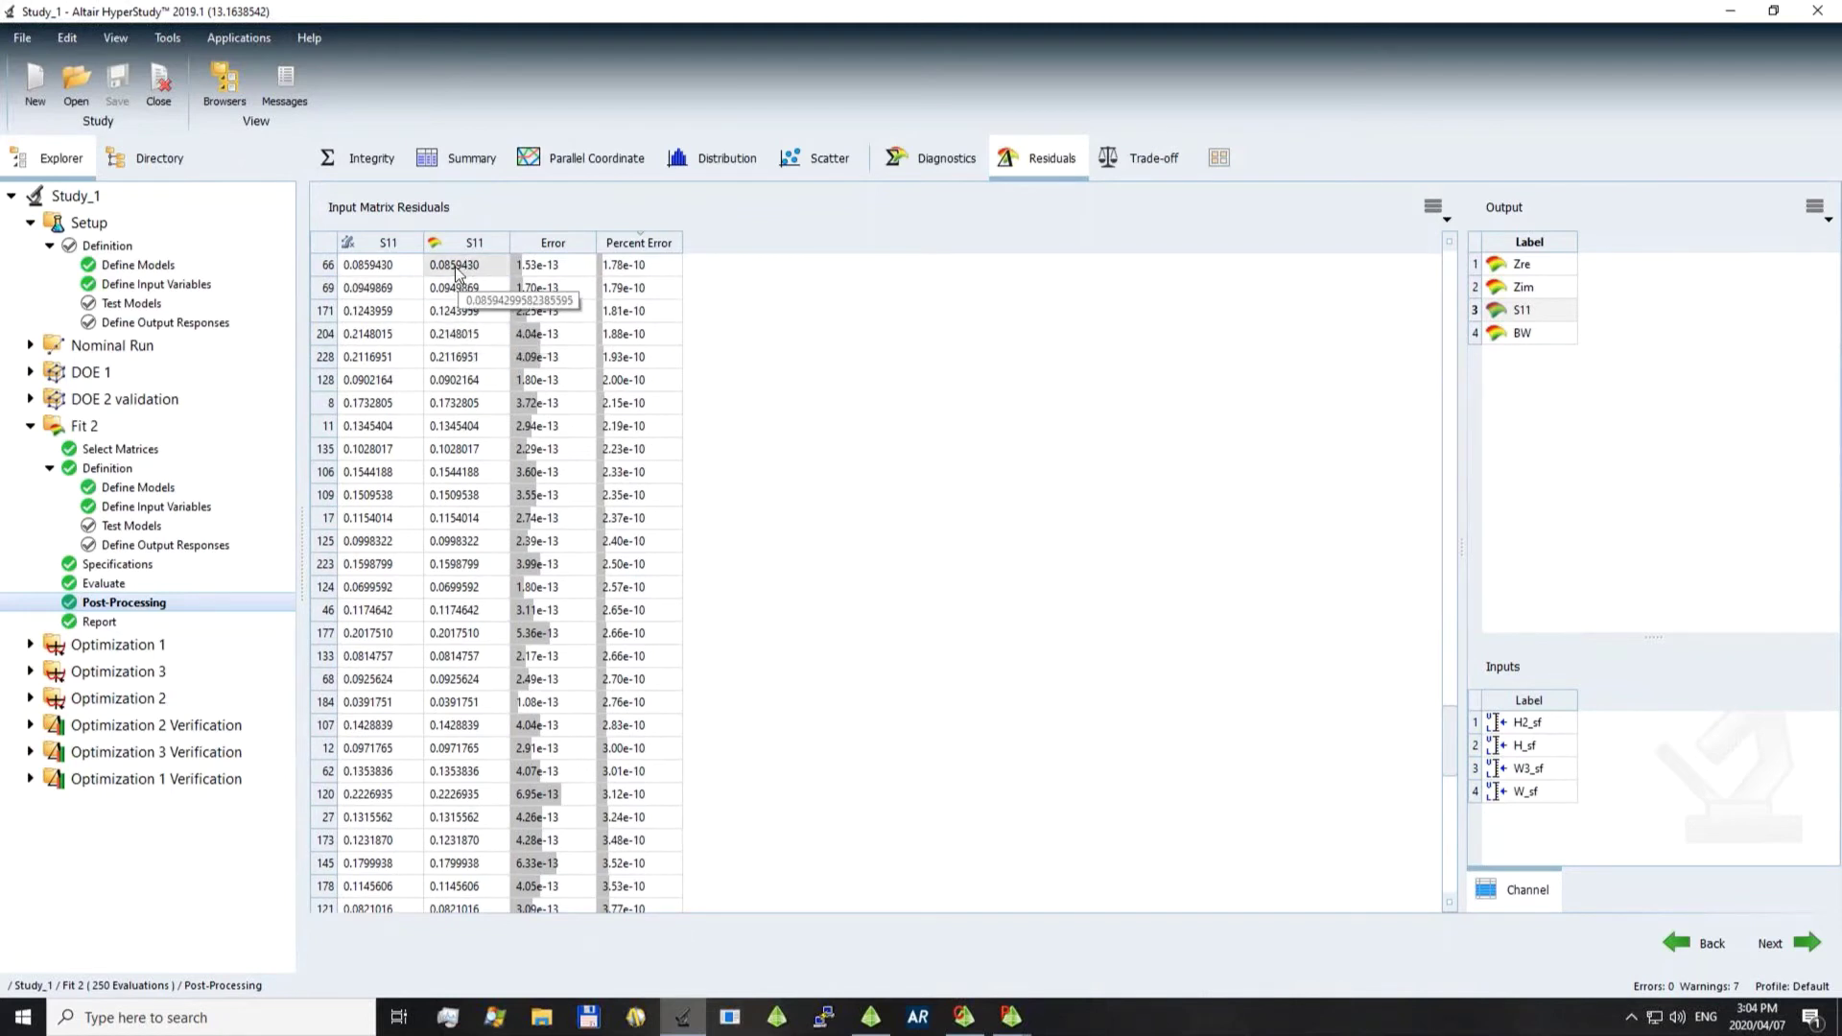
{"action": "left_click", "coordinate": [1536, 725]}
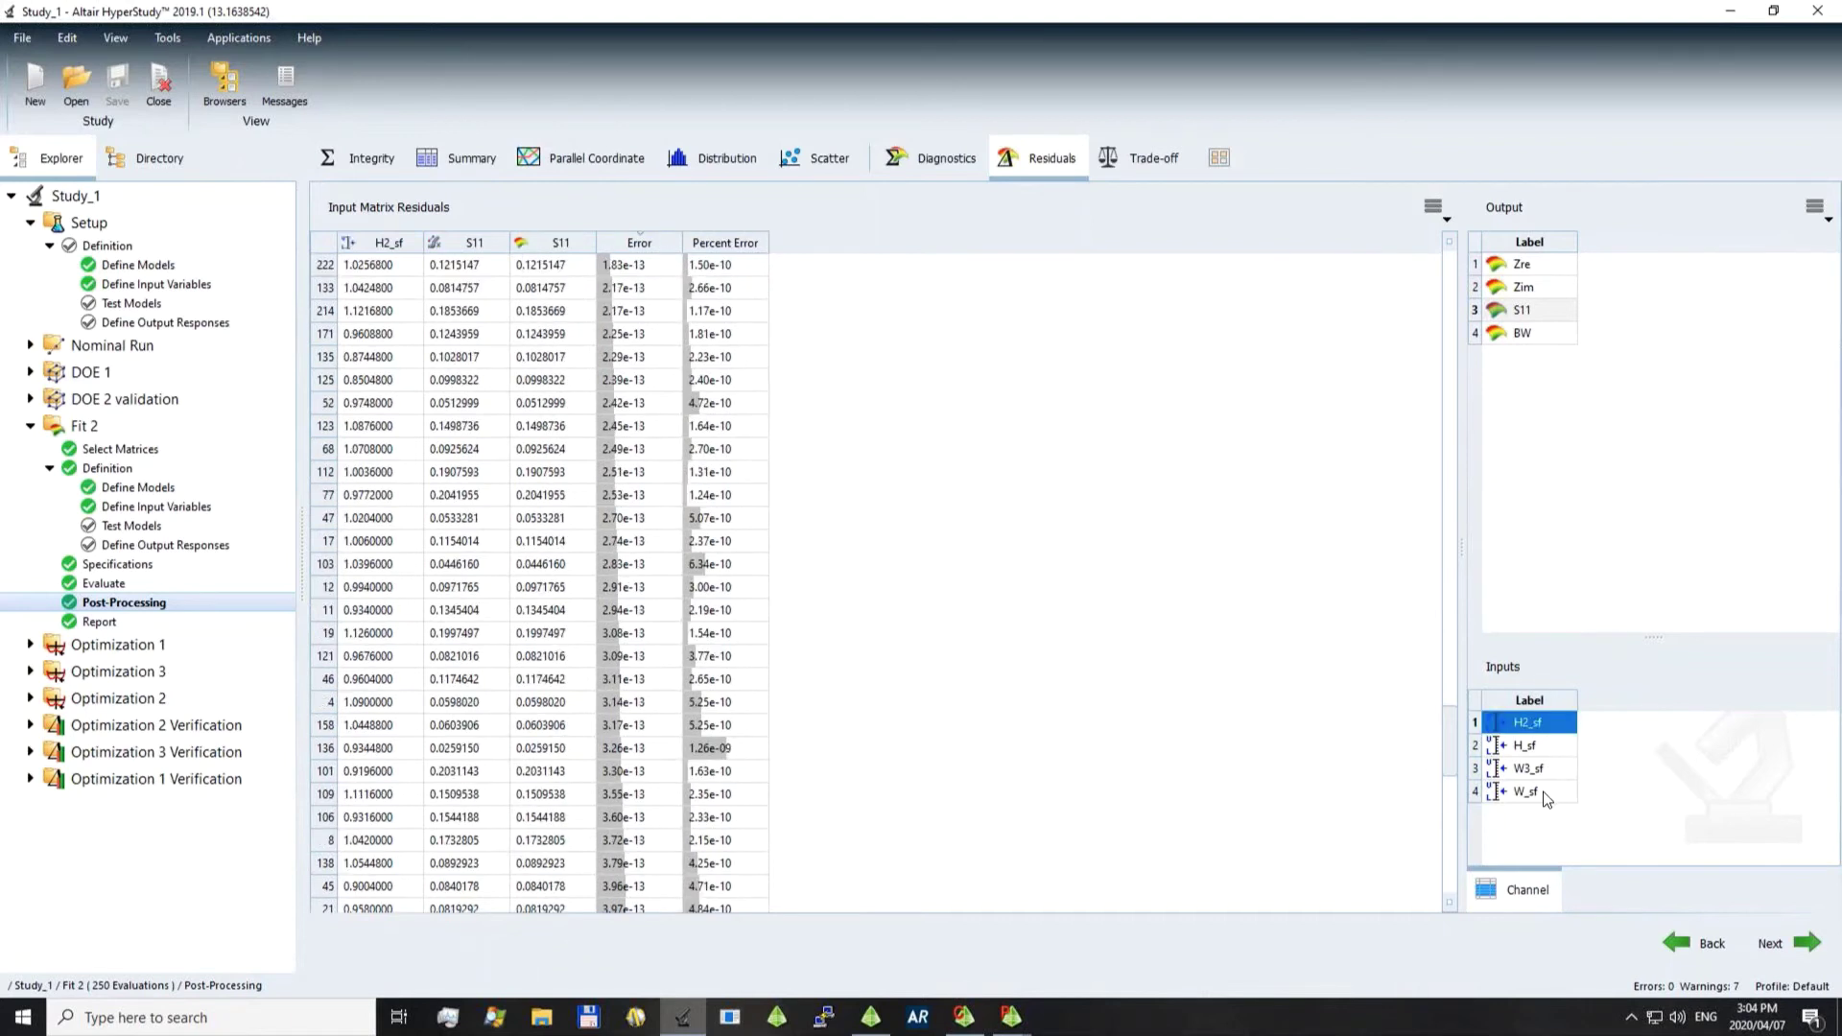
{"action": "key", "text": "shift+Down"}
{"action": "left_click", "coordinate": [1547, 799], "text": "shift"}
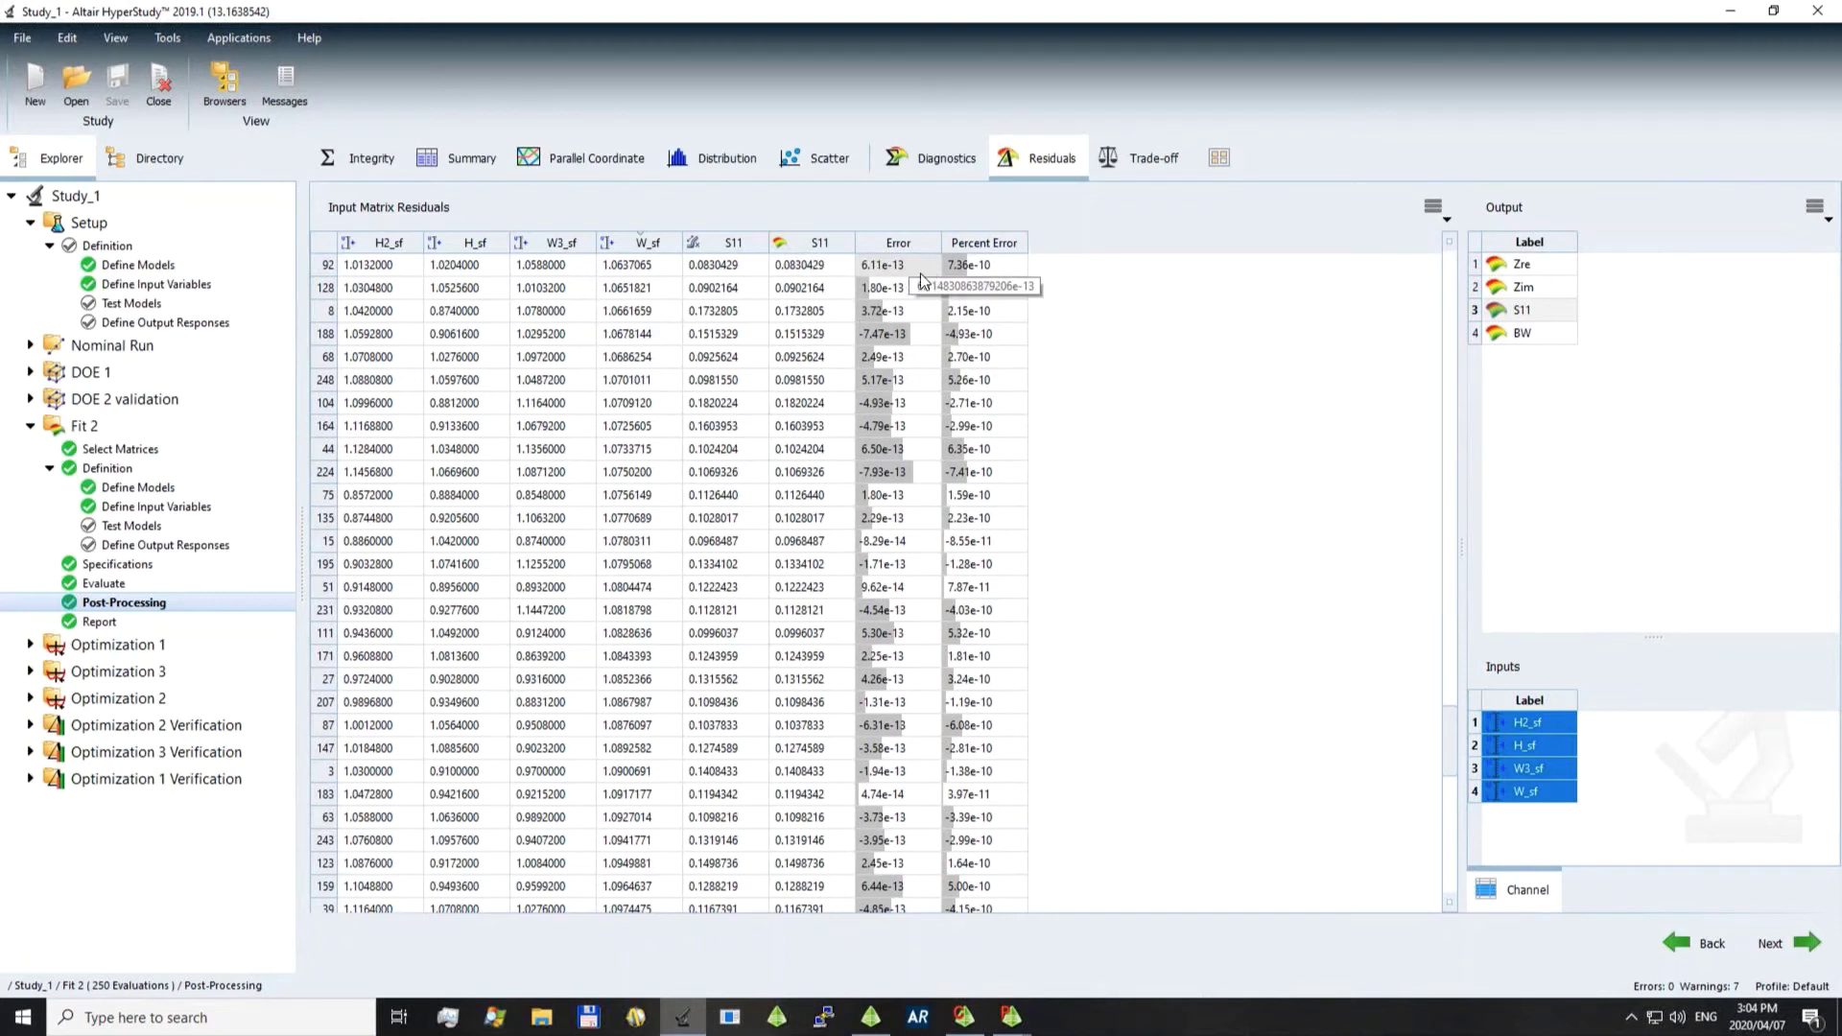
Sort the S11 residuals by Percent Error, showing values around 1e-10
{"action": "left_click", "coordinate": [1003, 245]}
{"action": "right_click", "coordinate": [1001, 238]}
{"action": "left_click", "coordinate": [1059, 267]}
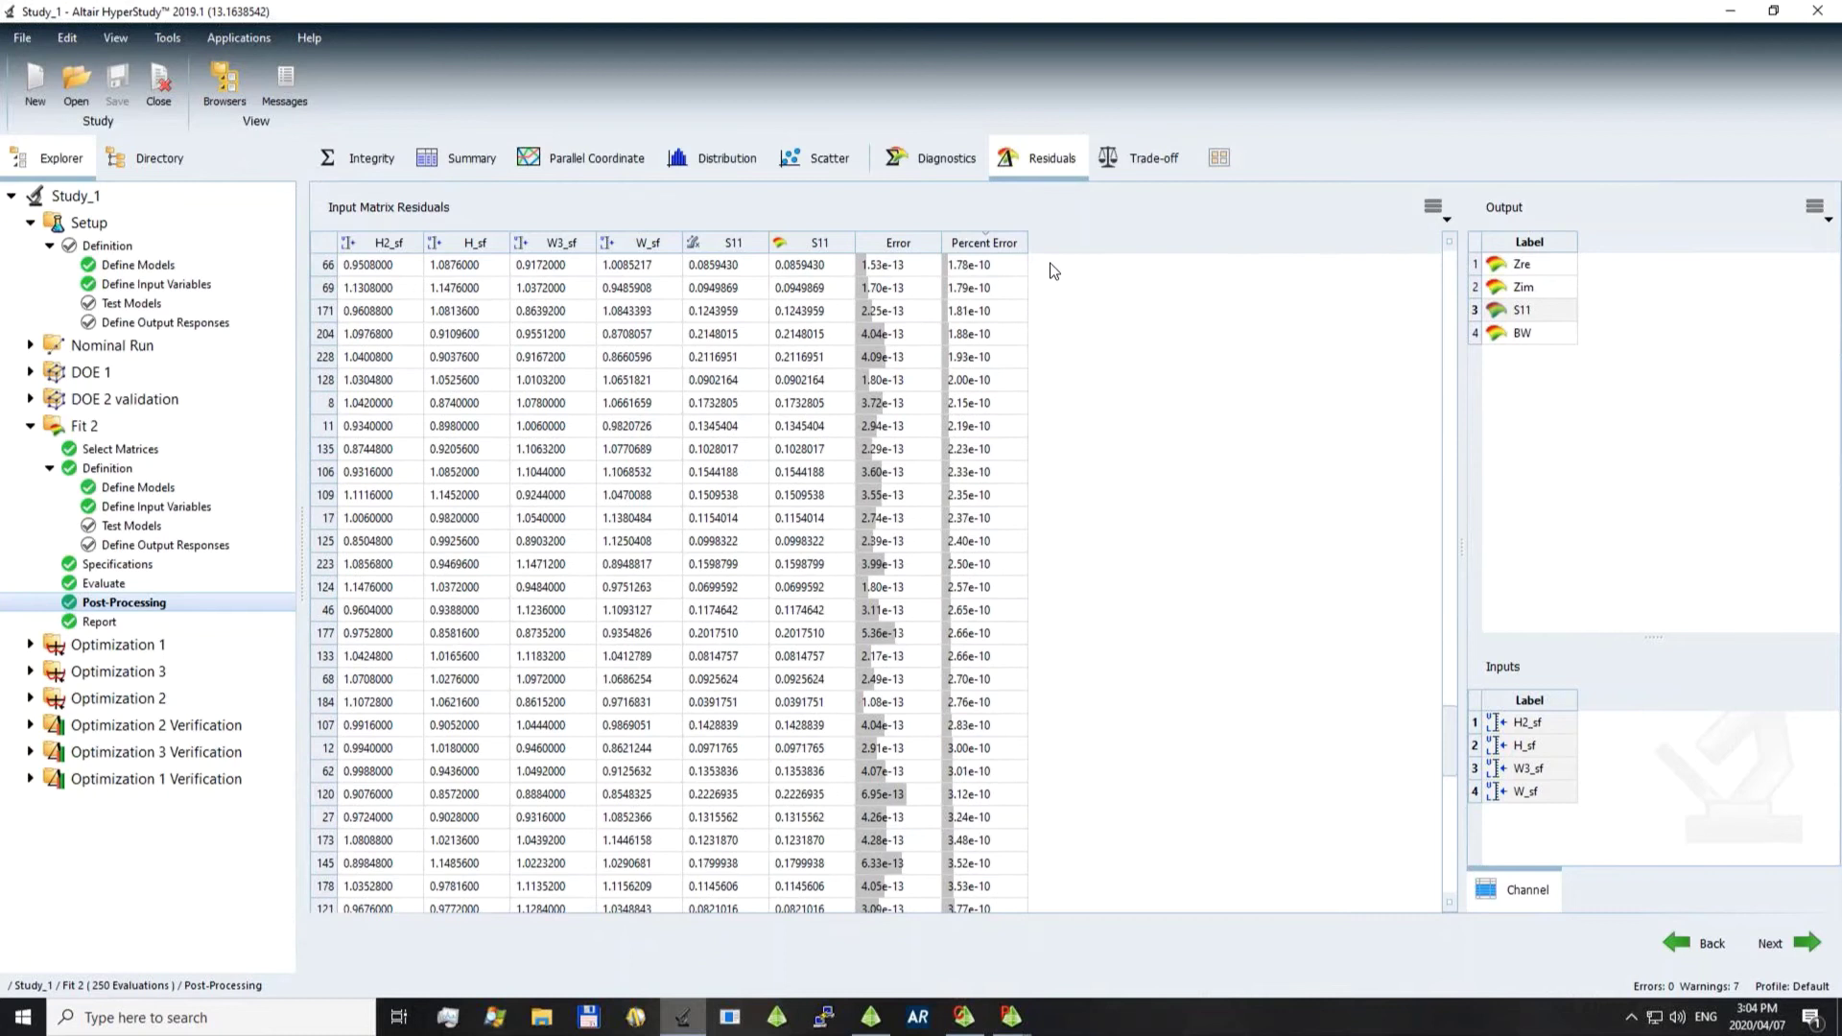
{"action": "scroll", "coordinate": [966, 329], "scroll_direction": "down", "scroll_amount": 1}
{"action": "scroll", "coordinate": [966, 329], "scroll_direction": "down", "scroll_amount": 7}
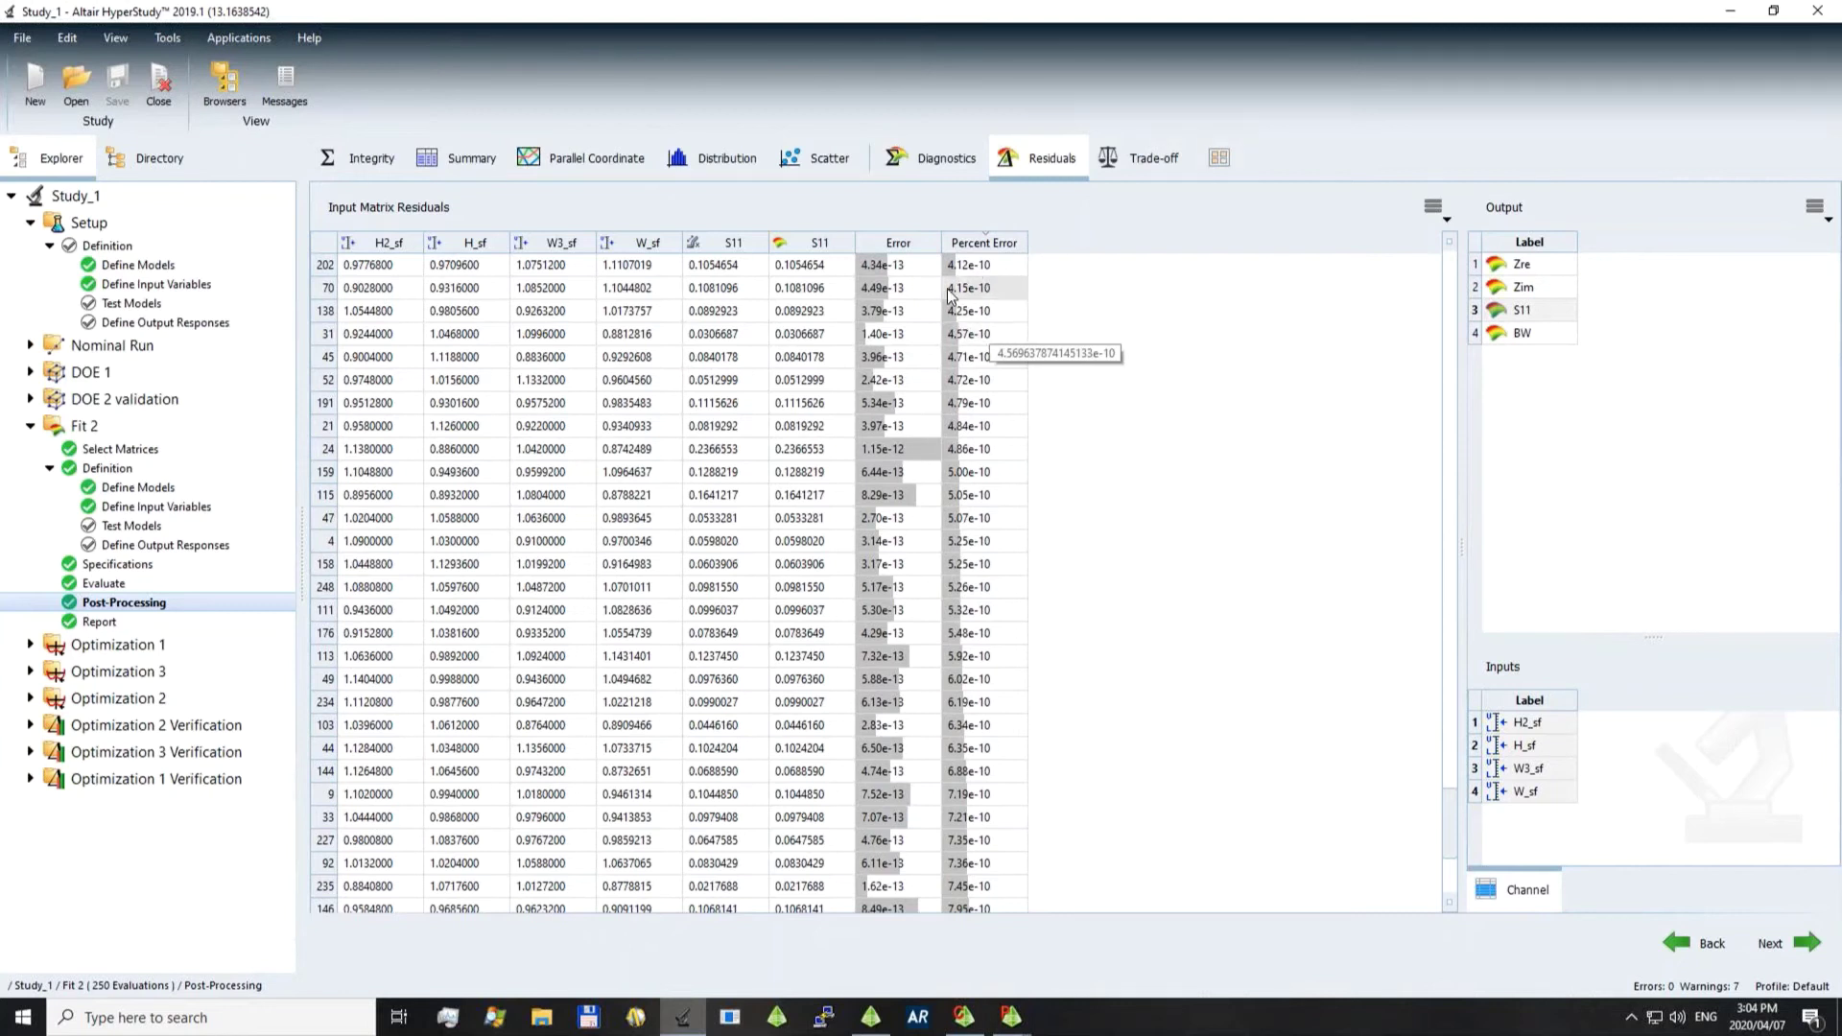
Scatter-plot fitted S11 on the Y axis against fitted BW on the X axis
{"action": "left_click", "coordinate": [833, 161]}
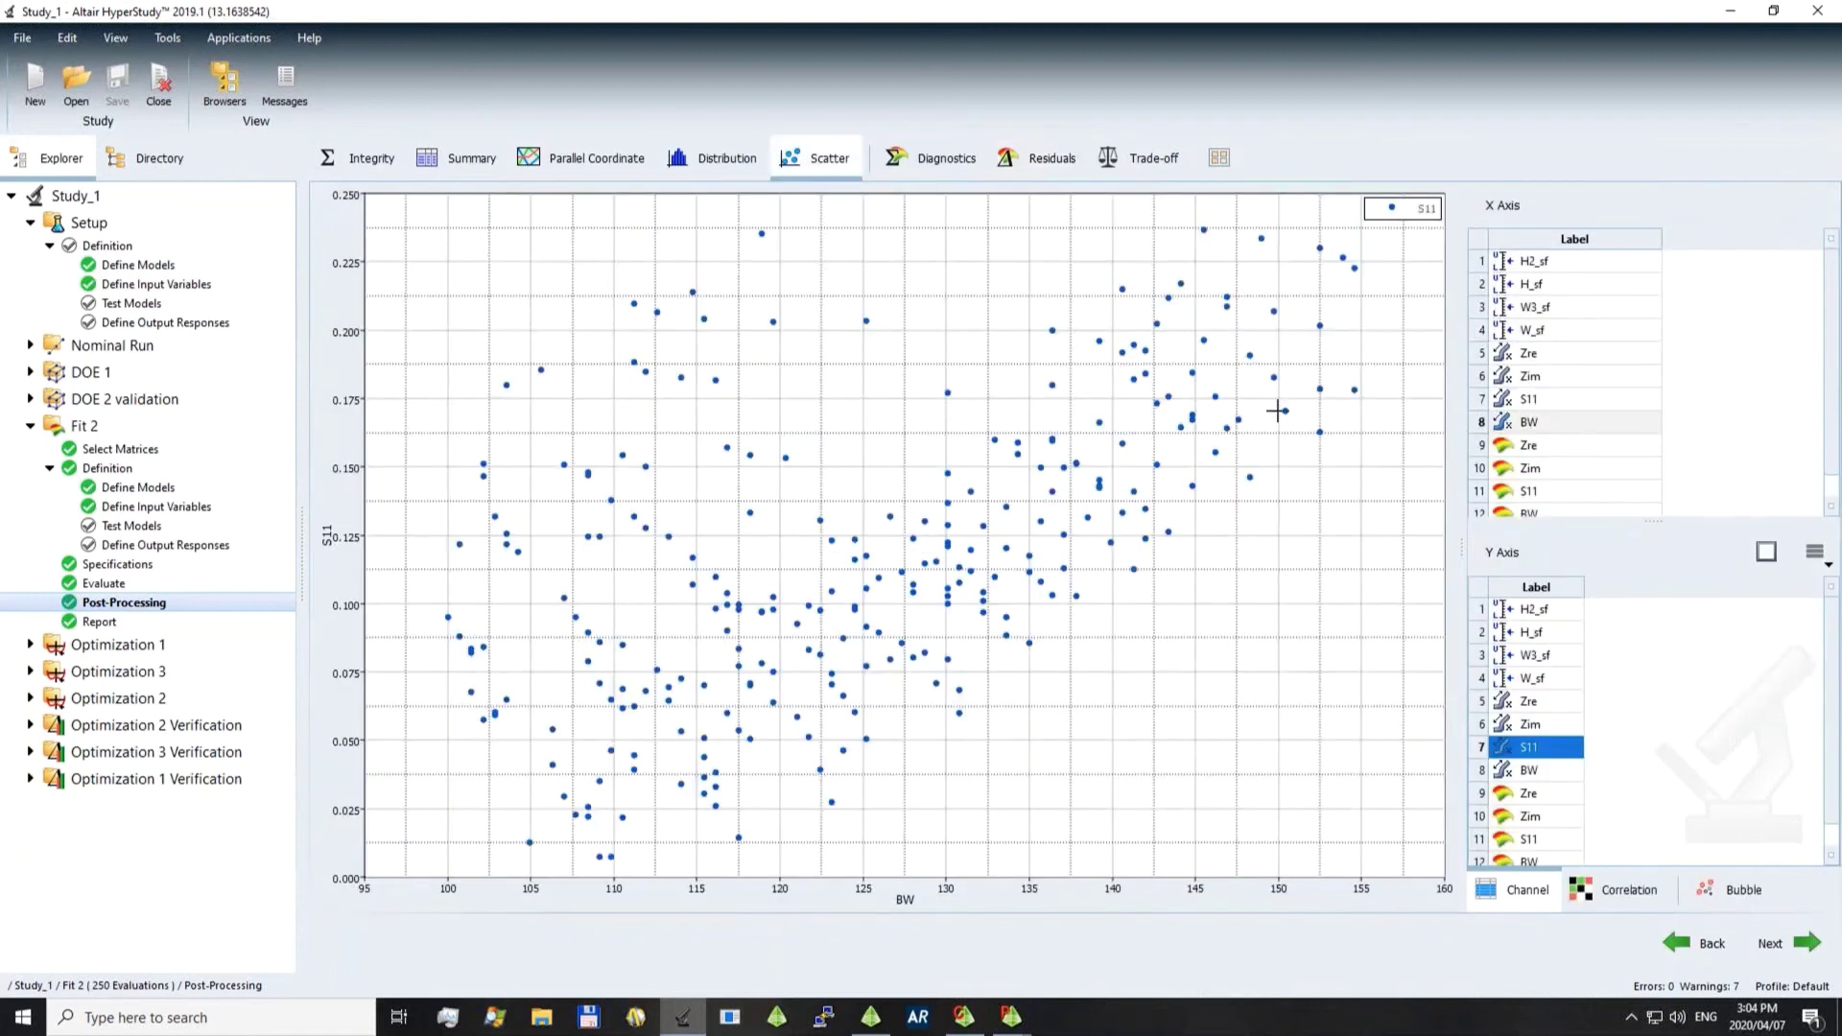
{"action": "left_click", "coordinate": [1551, 518]}
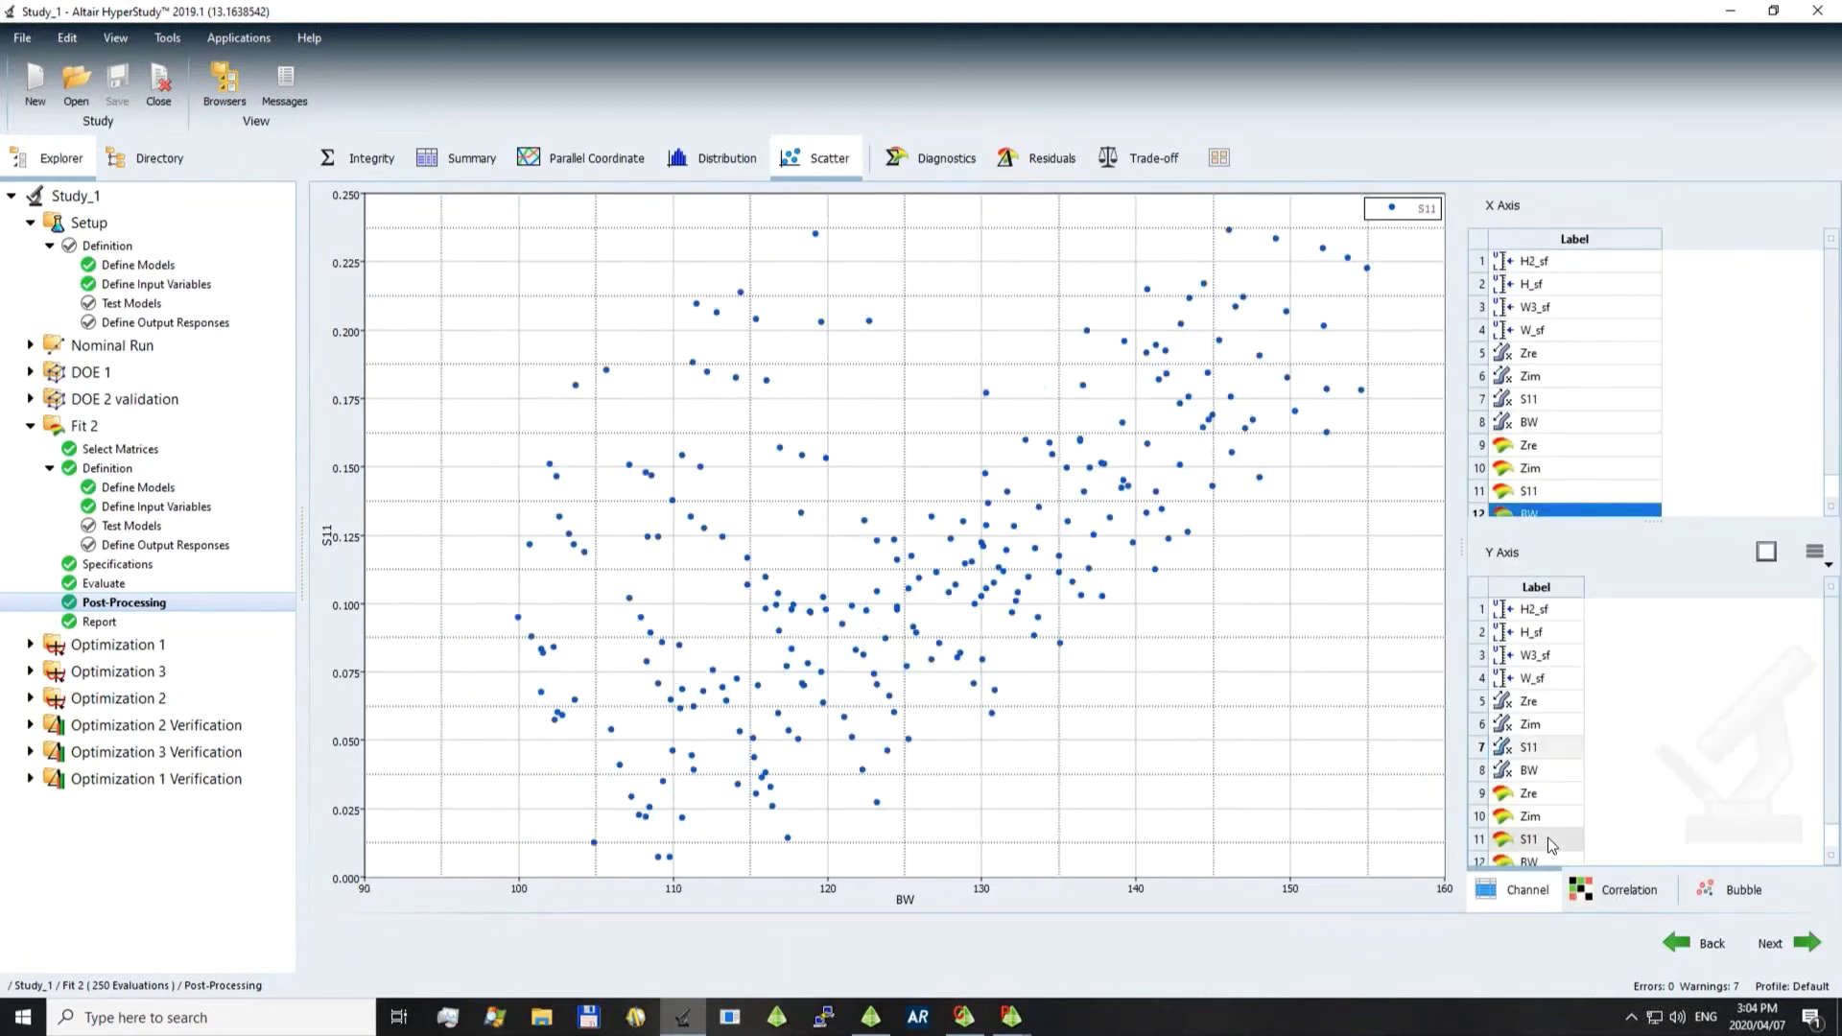
{"action": "left_click", "coordinate": [1546, 837]}
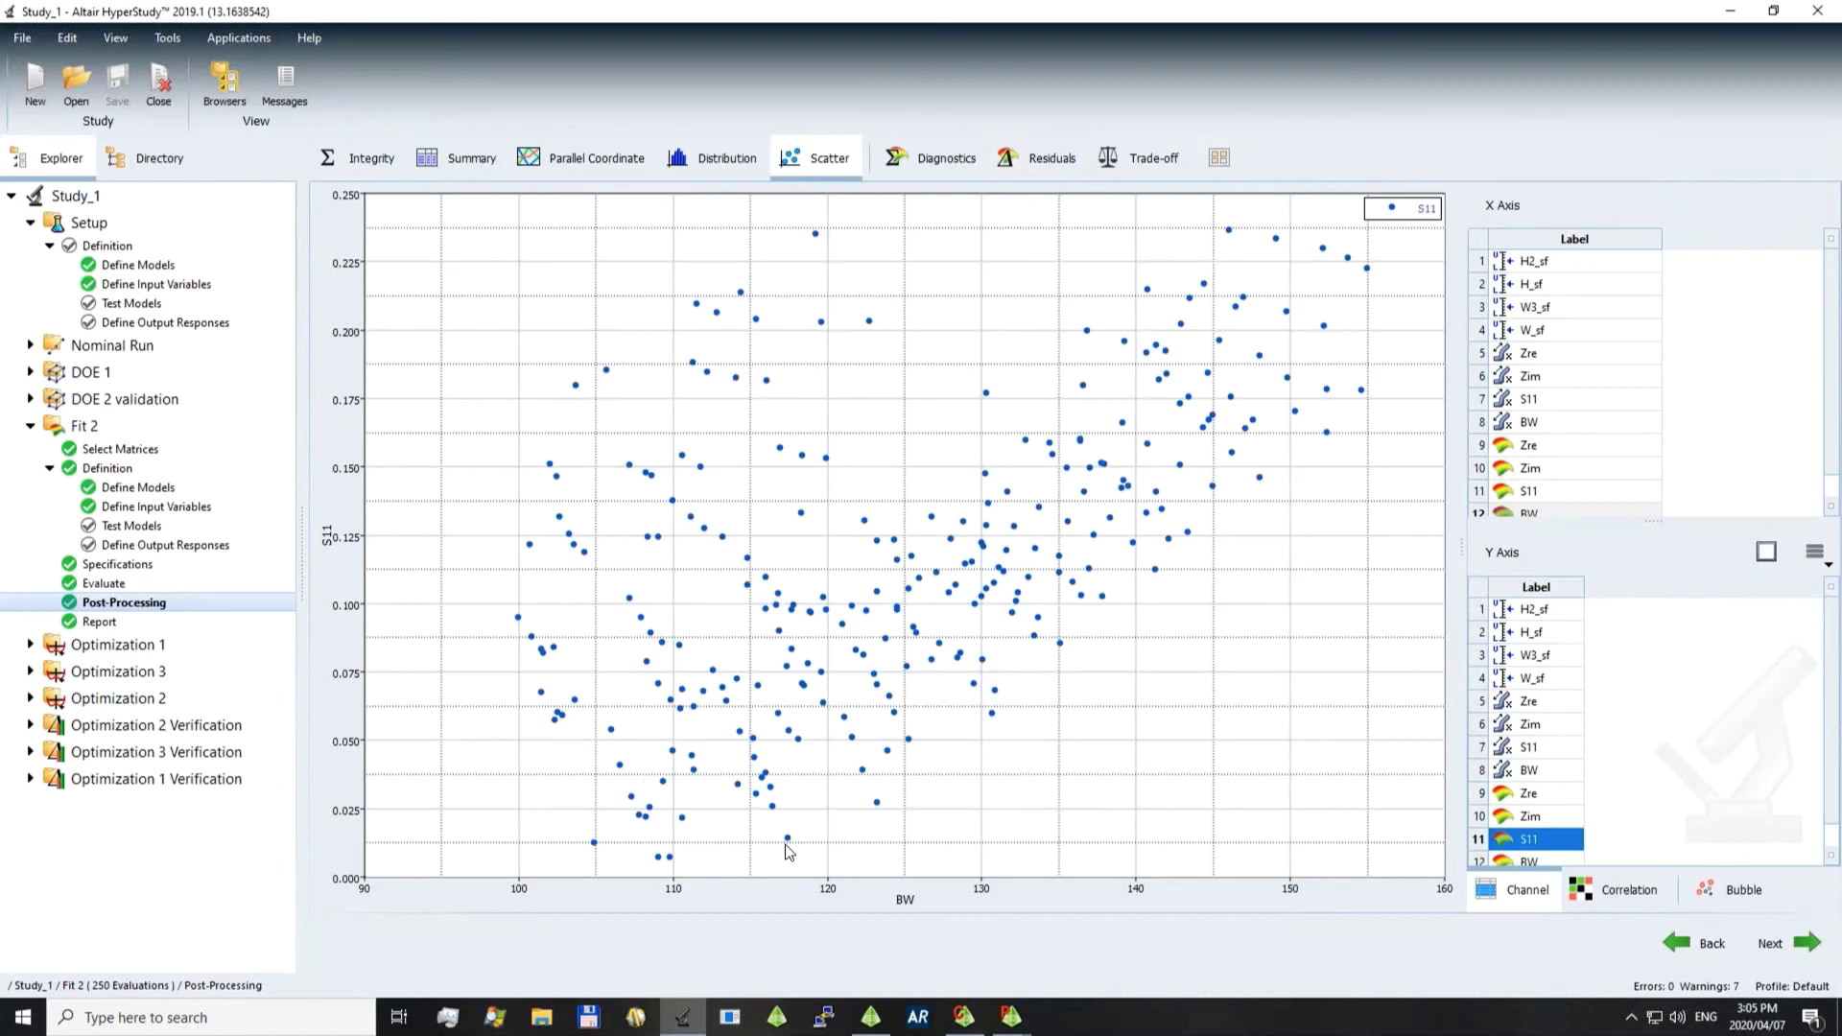
{"action": "left_click", "coordinate": [988, 687]}
Raise H2_sf in Fit 2's Trade-off so predicted S11 is 0.1517142 and BW 141.99979
{"action": "left_click", "coordinate": [1157, 160]}
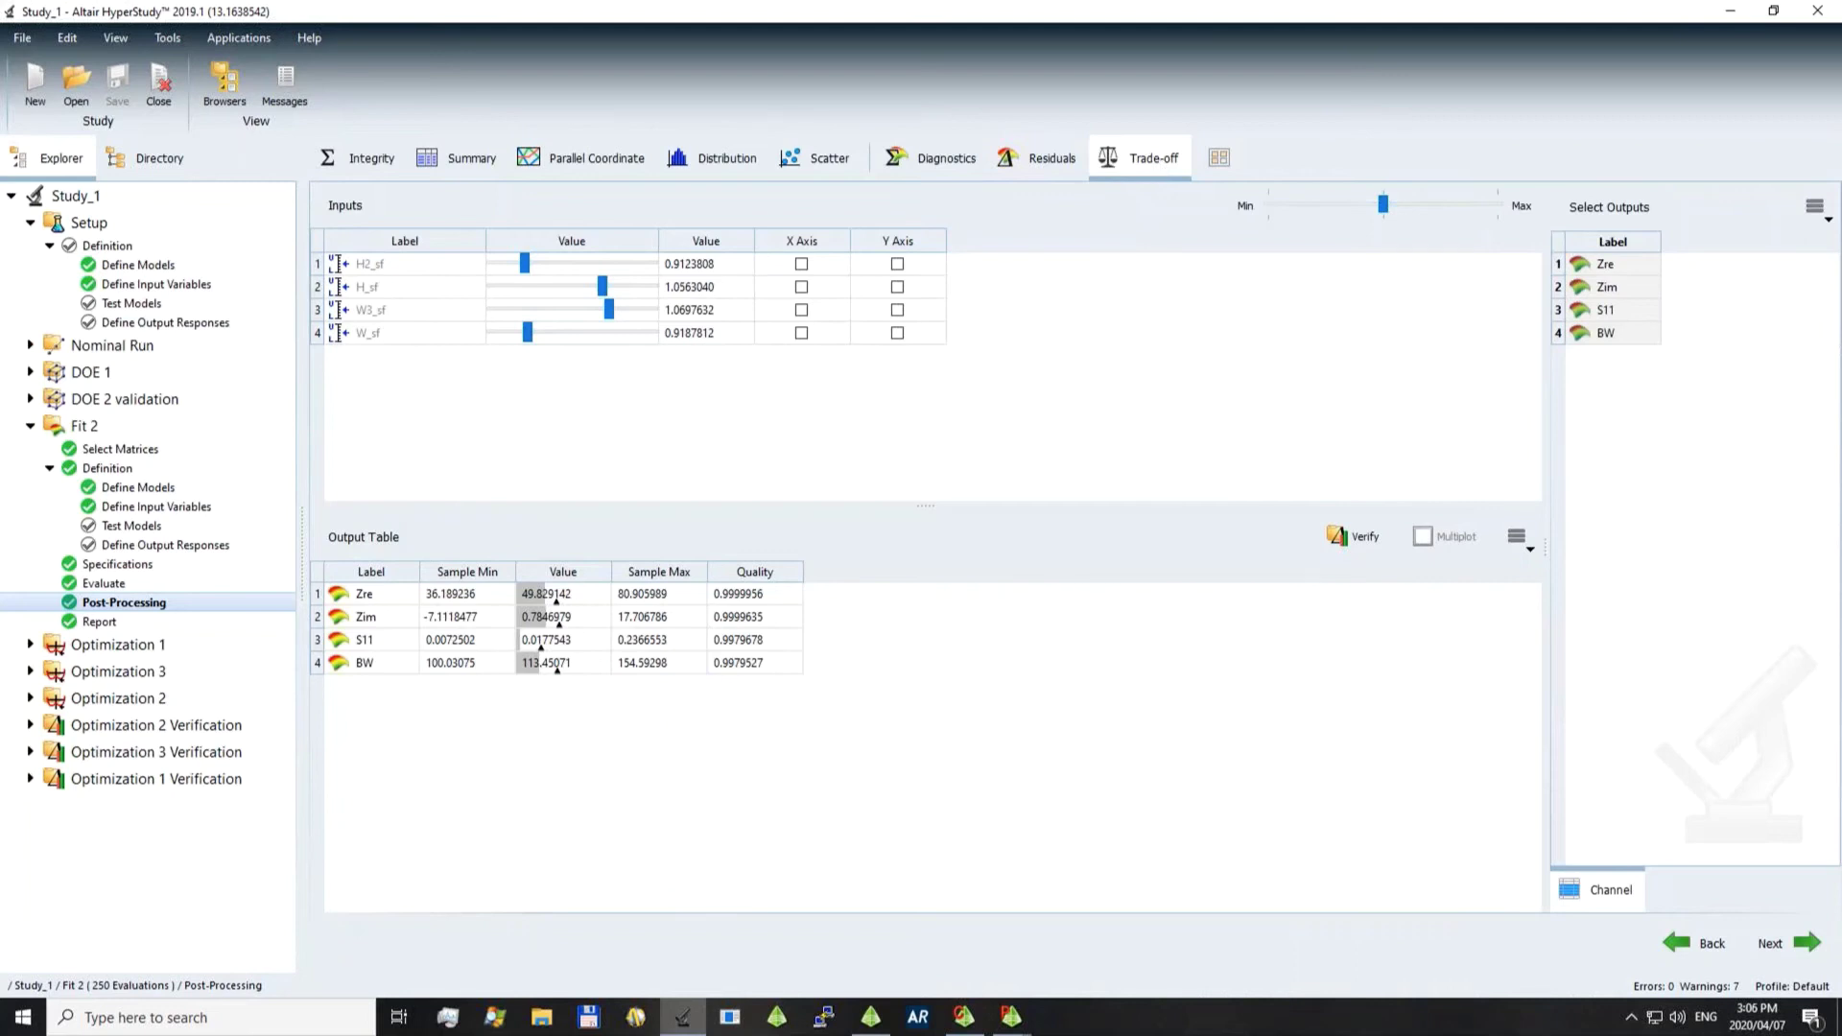
{"action": "left_click_drag", "start_coordinate": [525, 266], "coordinate": [545, 336]}
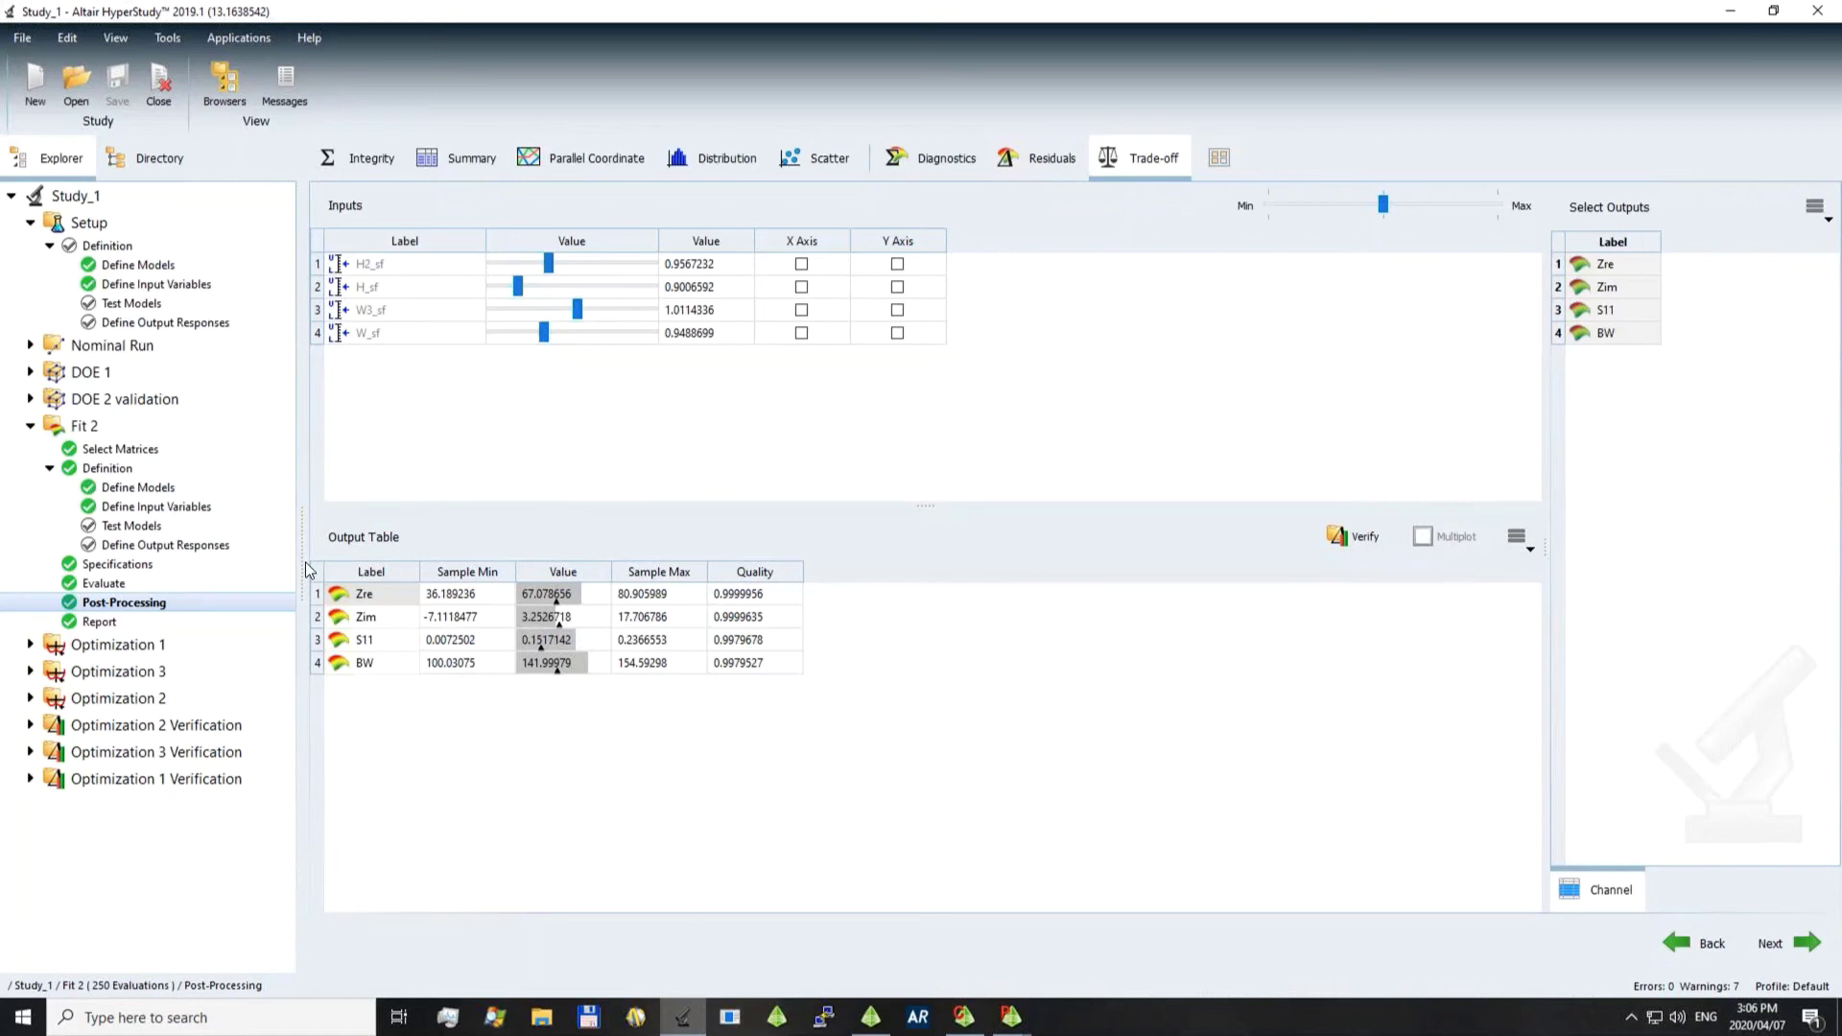
{"action": "left_click", "coordinate": [31, 427]}
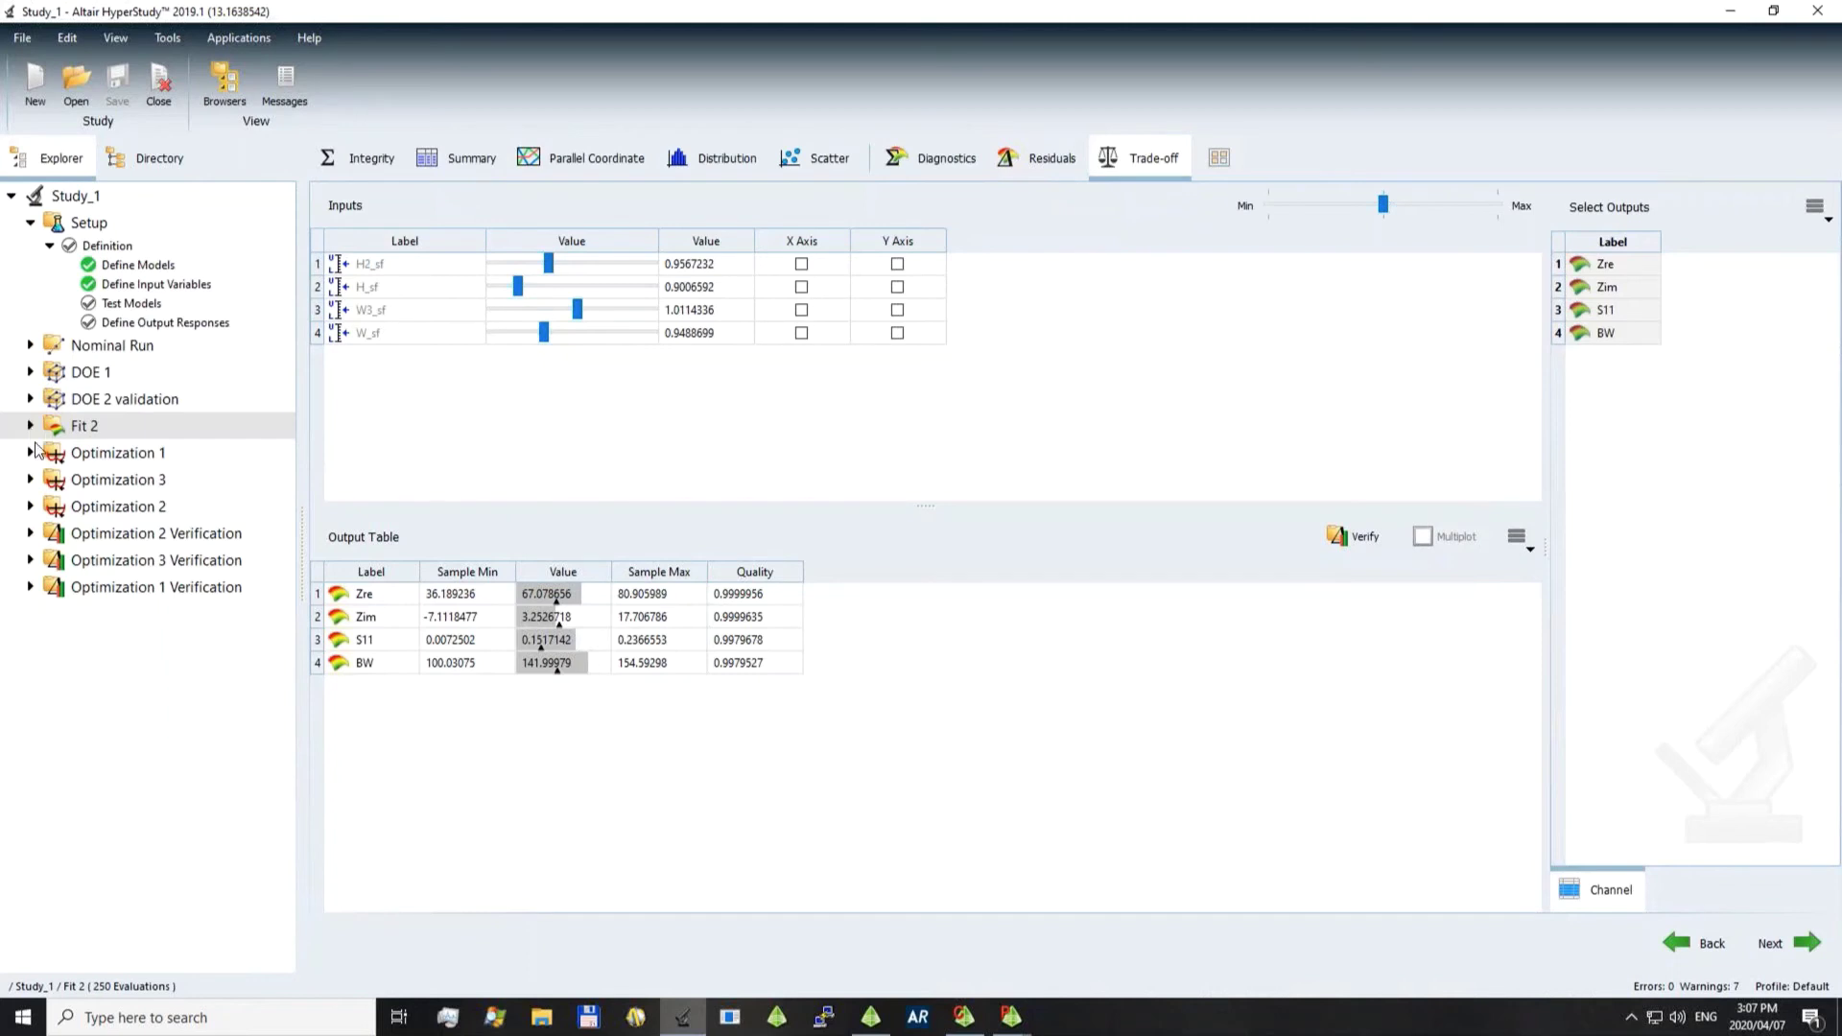
Compare Optimization 1's output responses with Optimization 2's goals: S11 <= 0.3, BW Maximize
{"action": "left_click", "coordinate": [29, 453]}
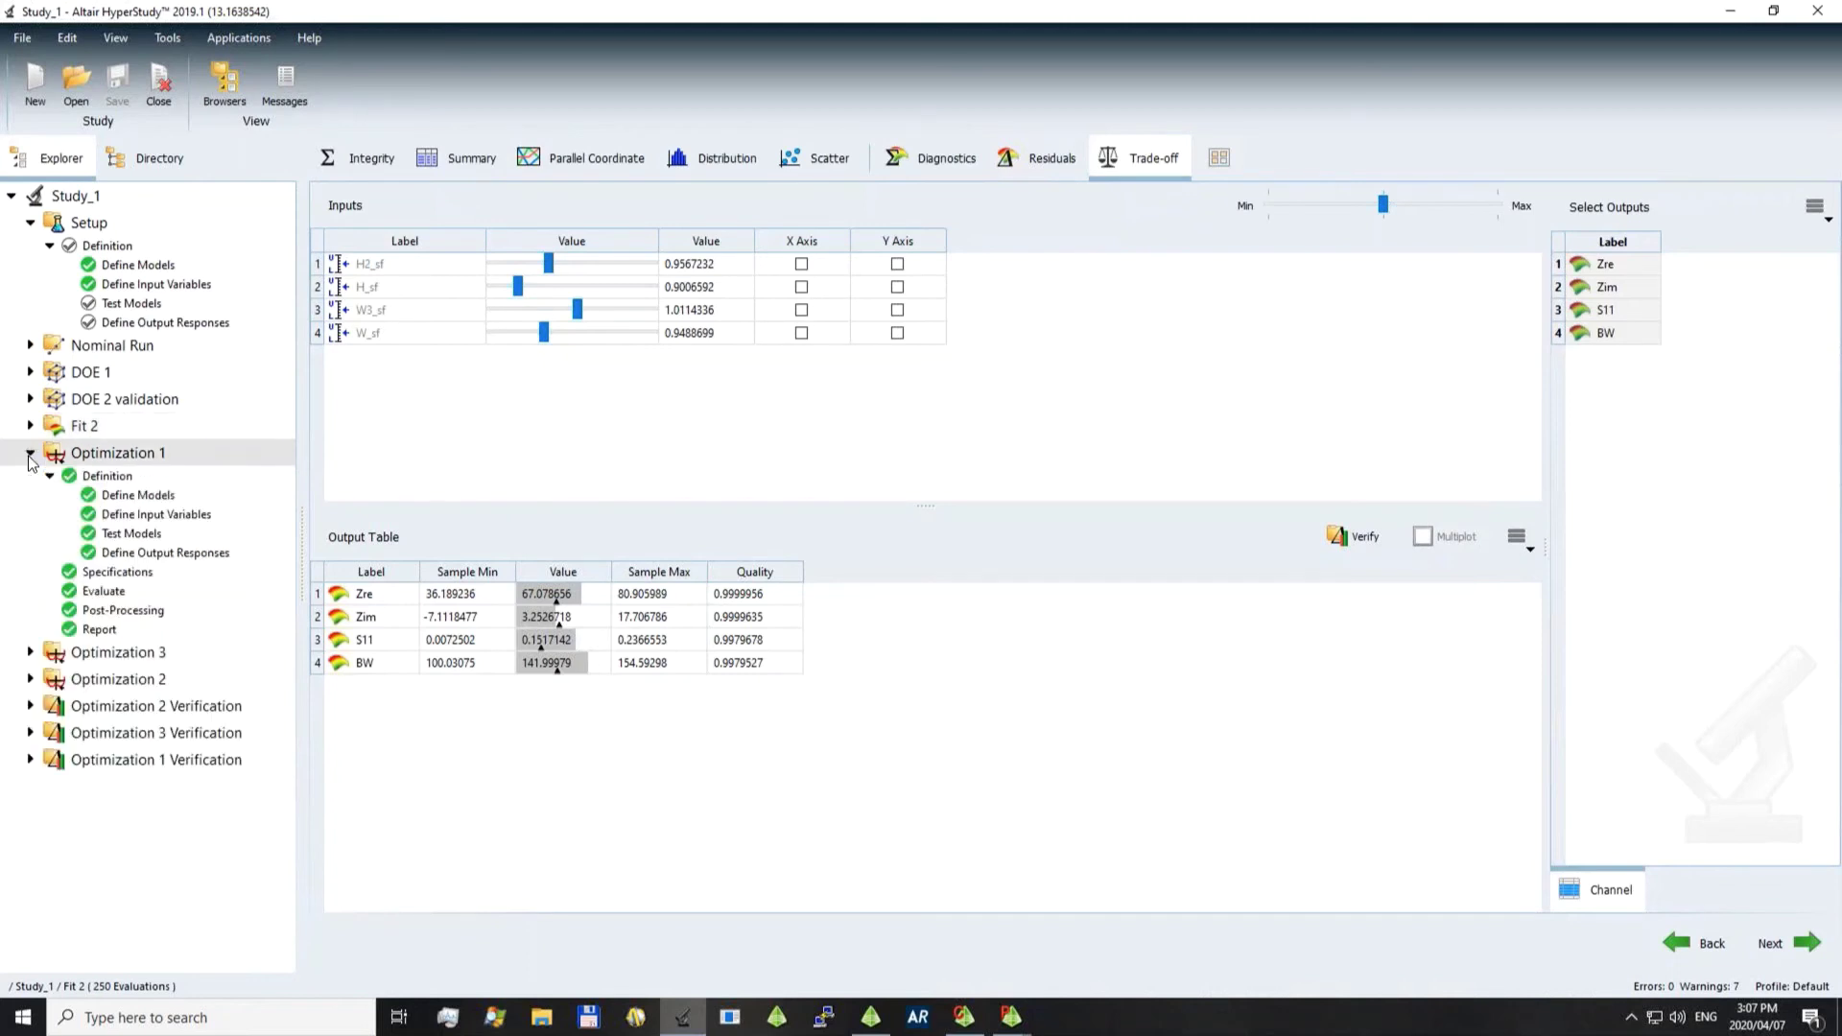
{"action": "left_click", "coordinate": [170, 554]}
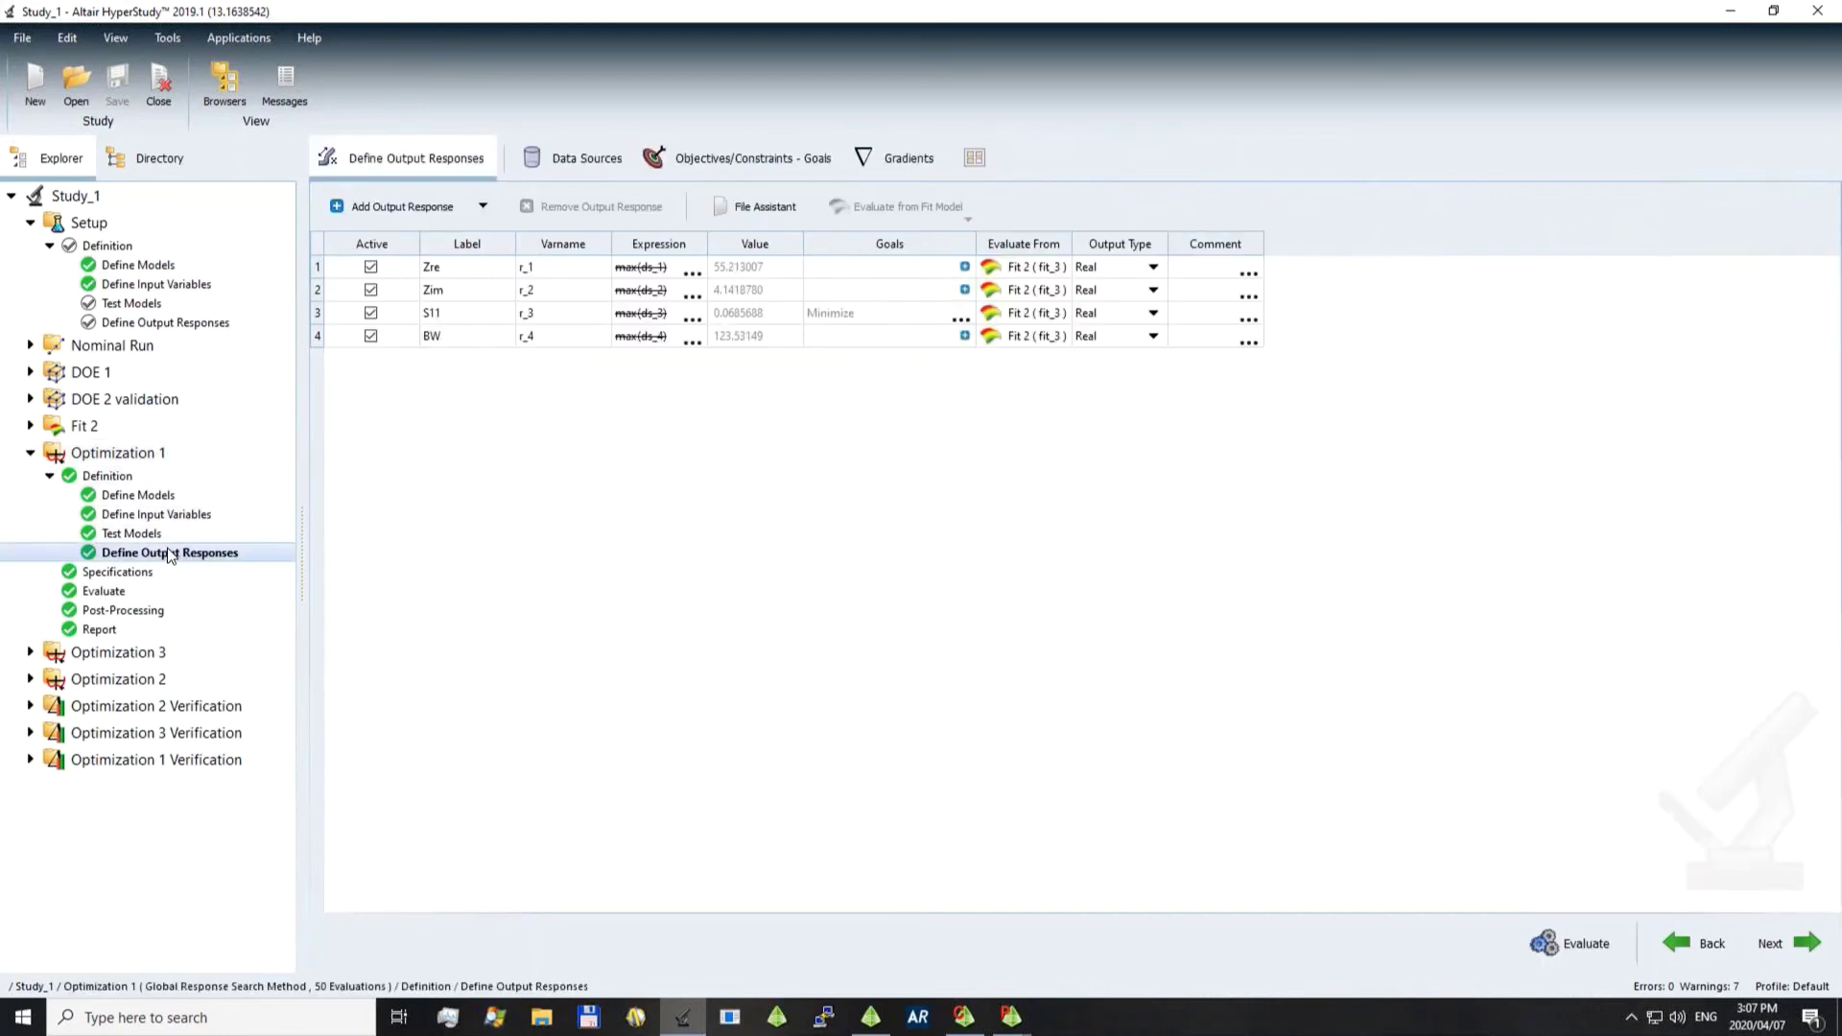
{"action": "left_click", "coordinate": [1038, 245]}
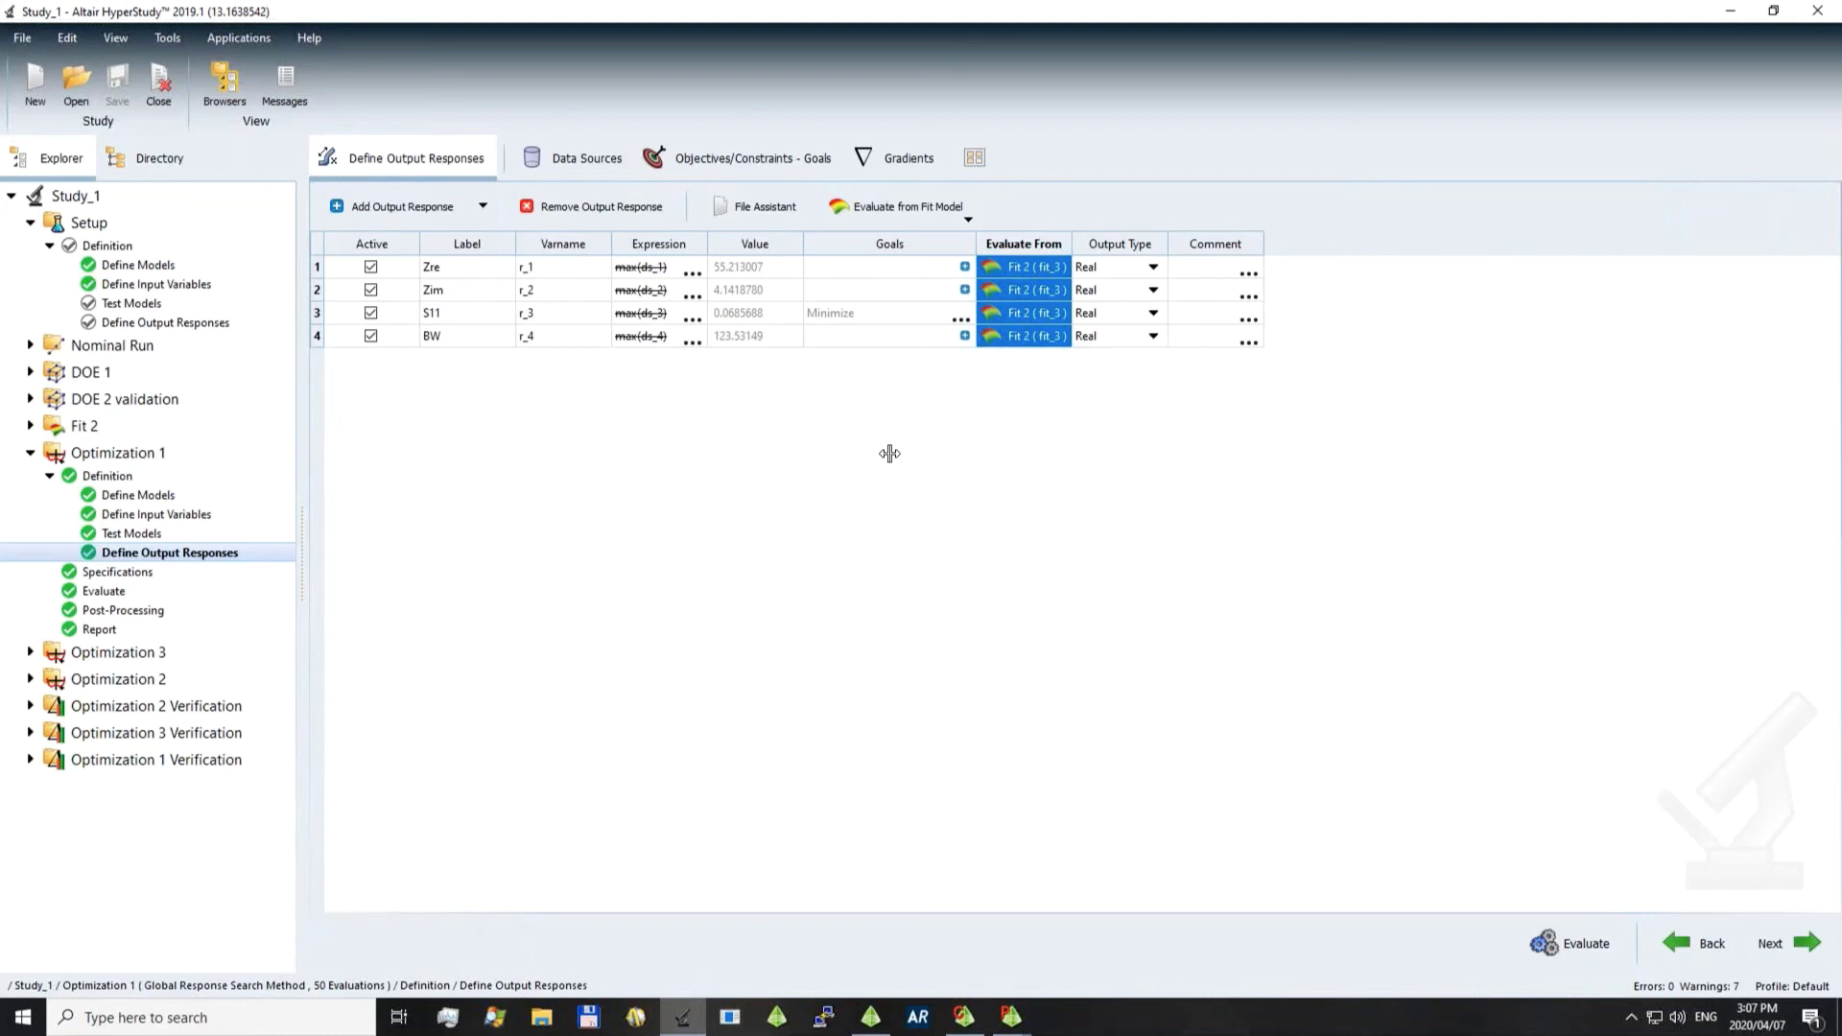
{"action": "left_click", "coordinate": [772, 422]}
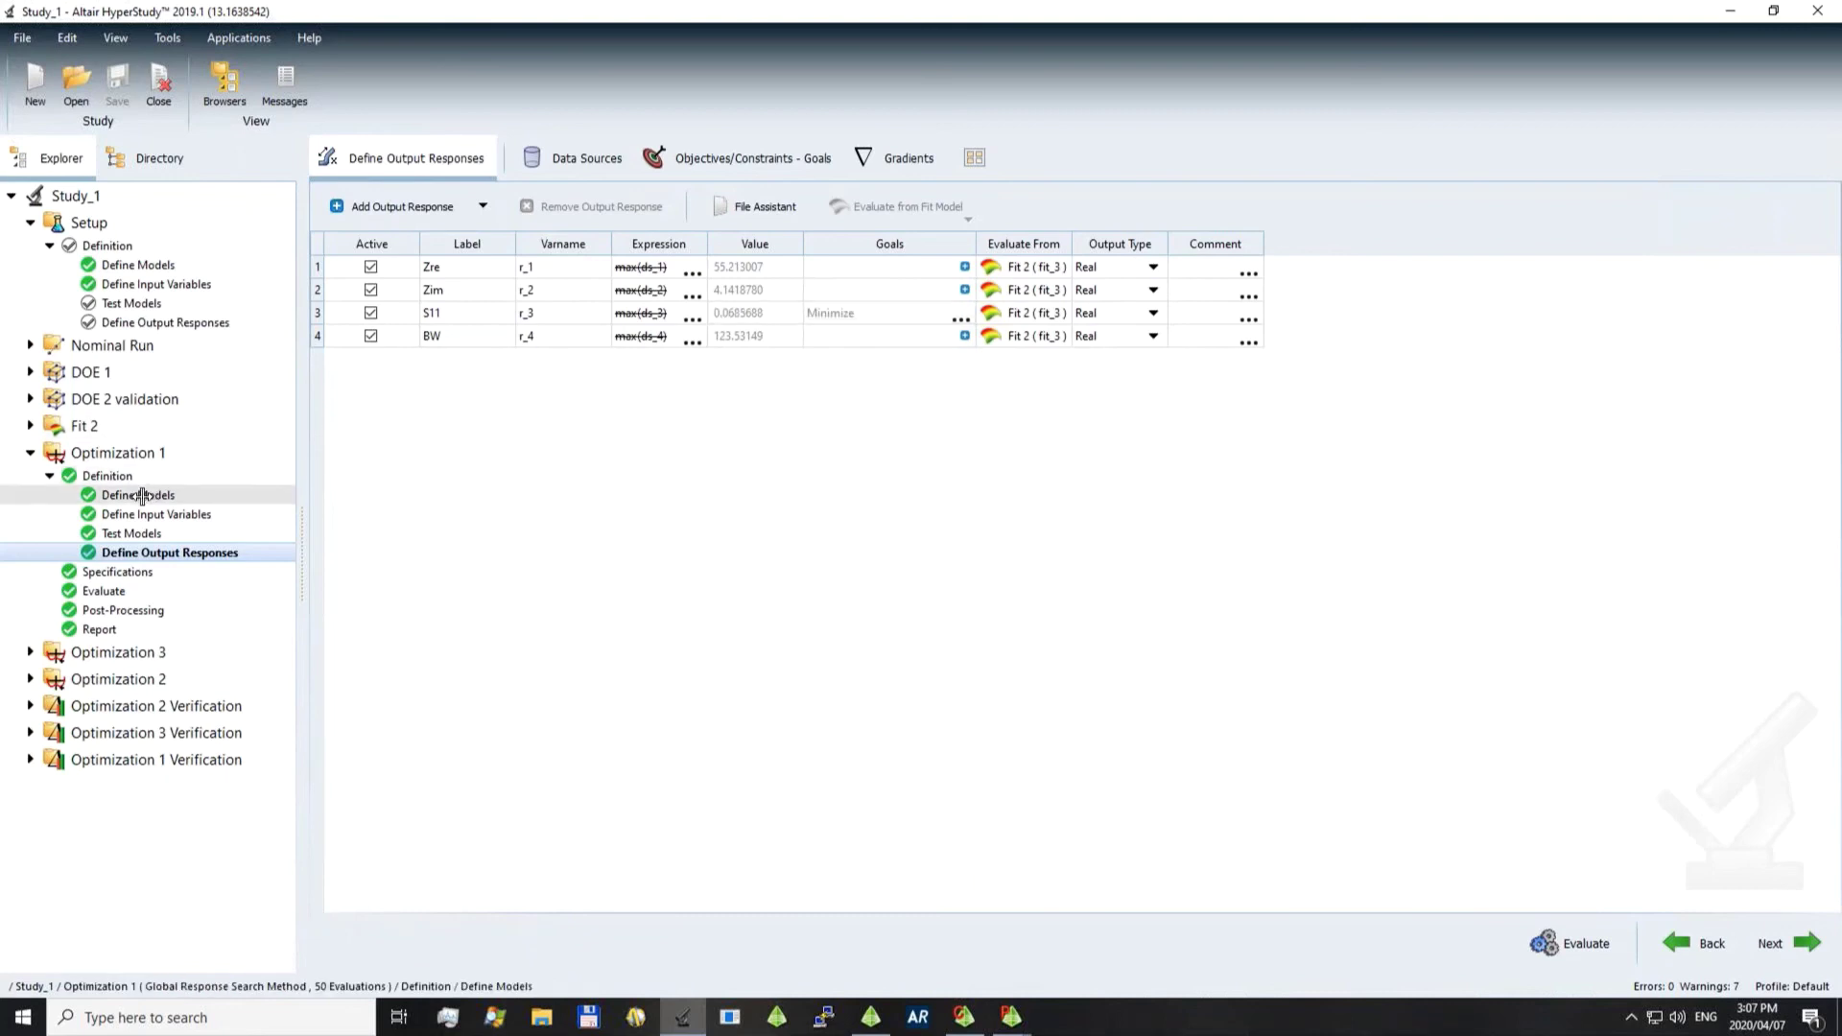
{"action": "left_click", "coordinate": [31, 678]}
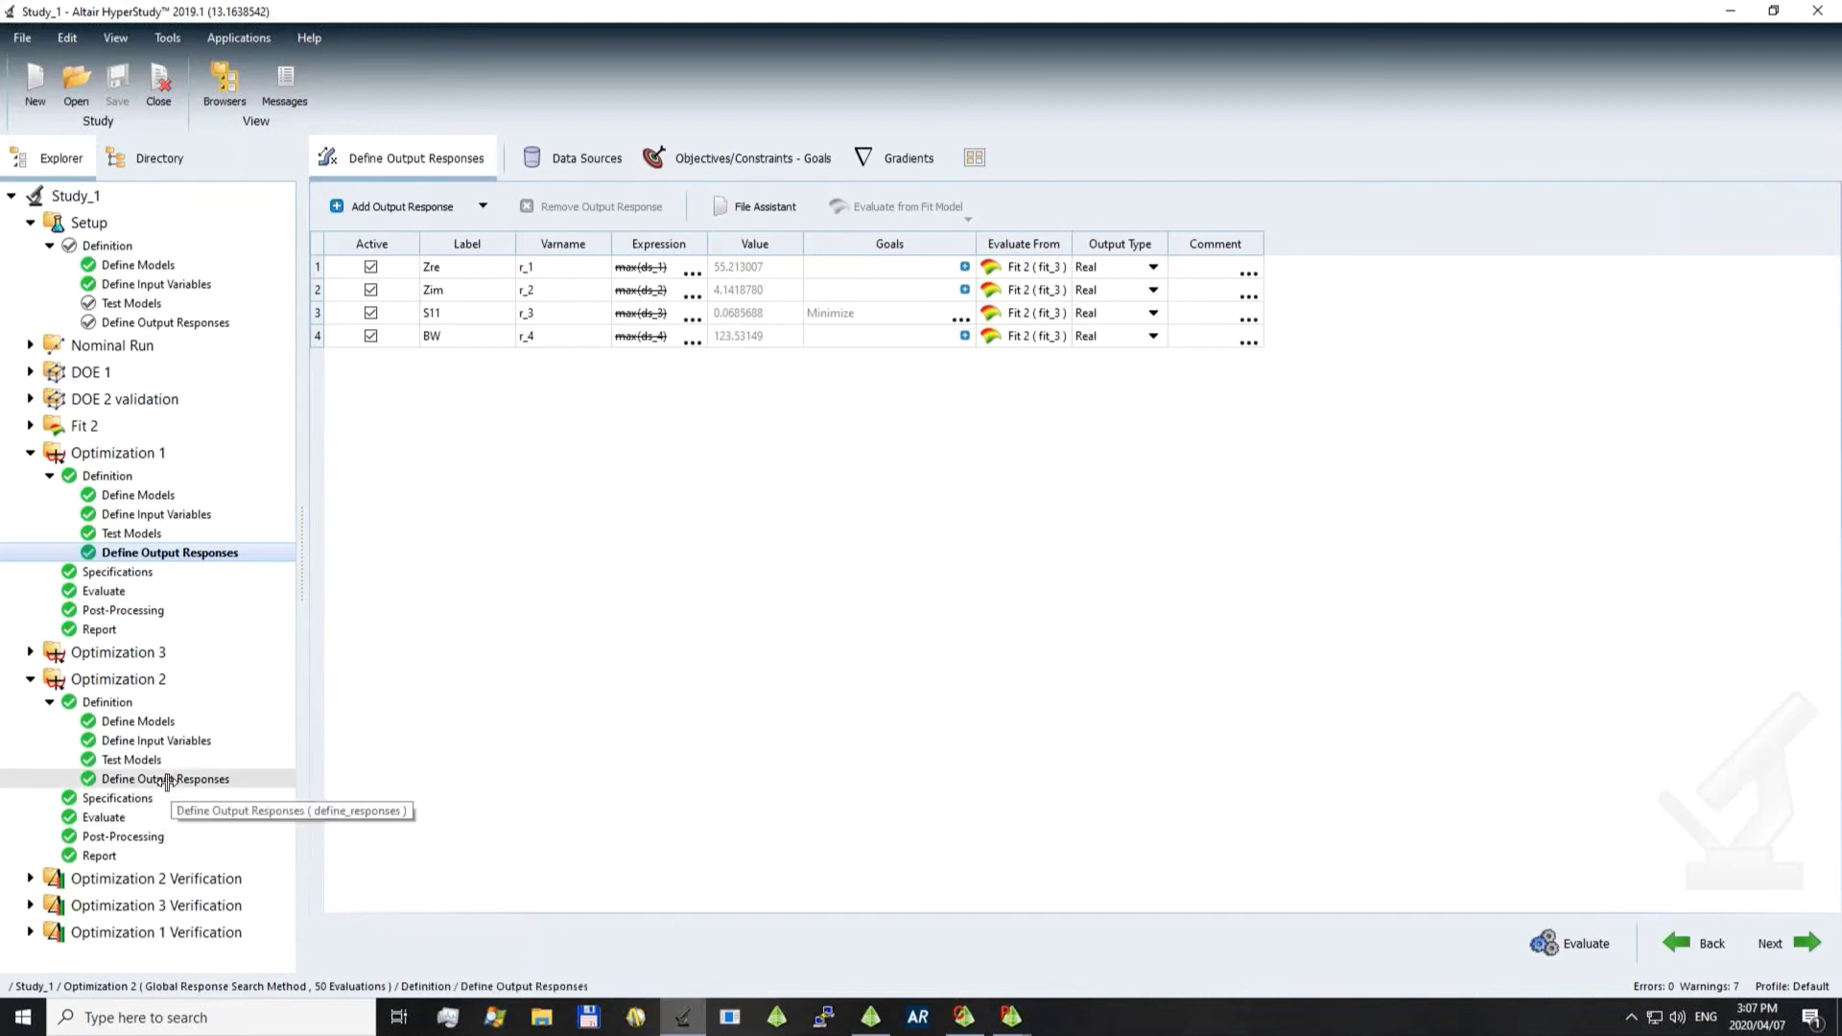
{"action": "left_click", "coordinate": [195, 773]}
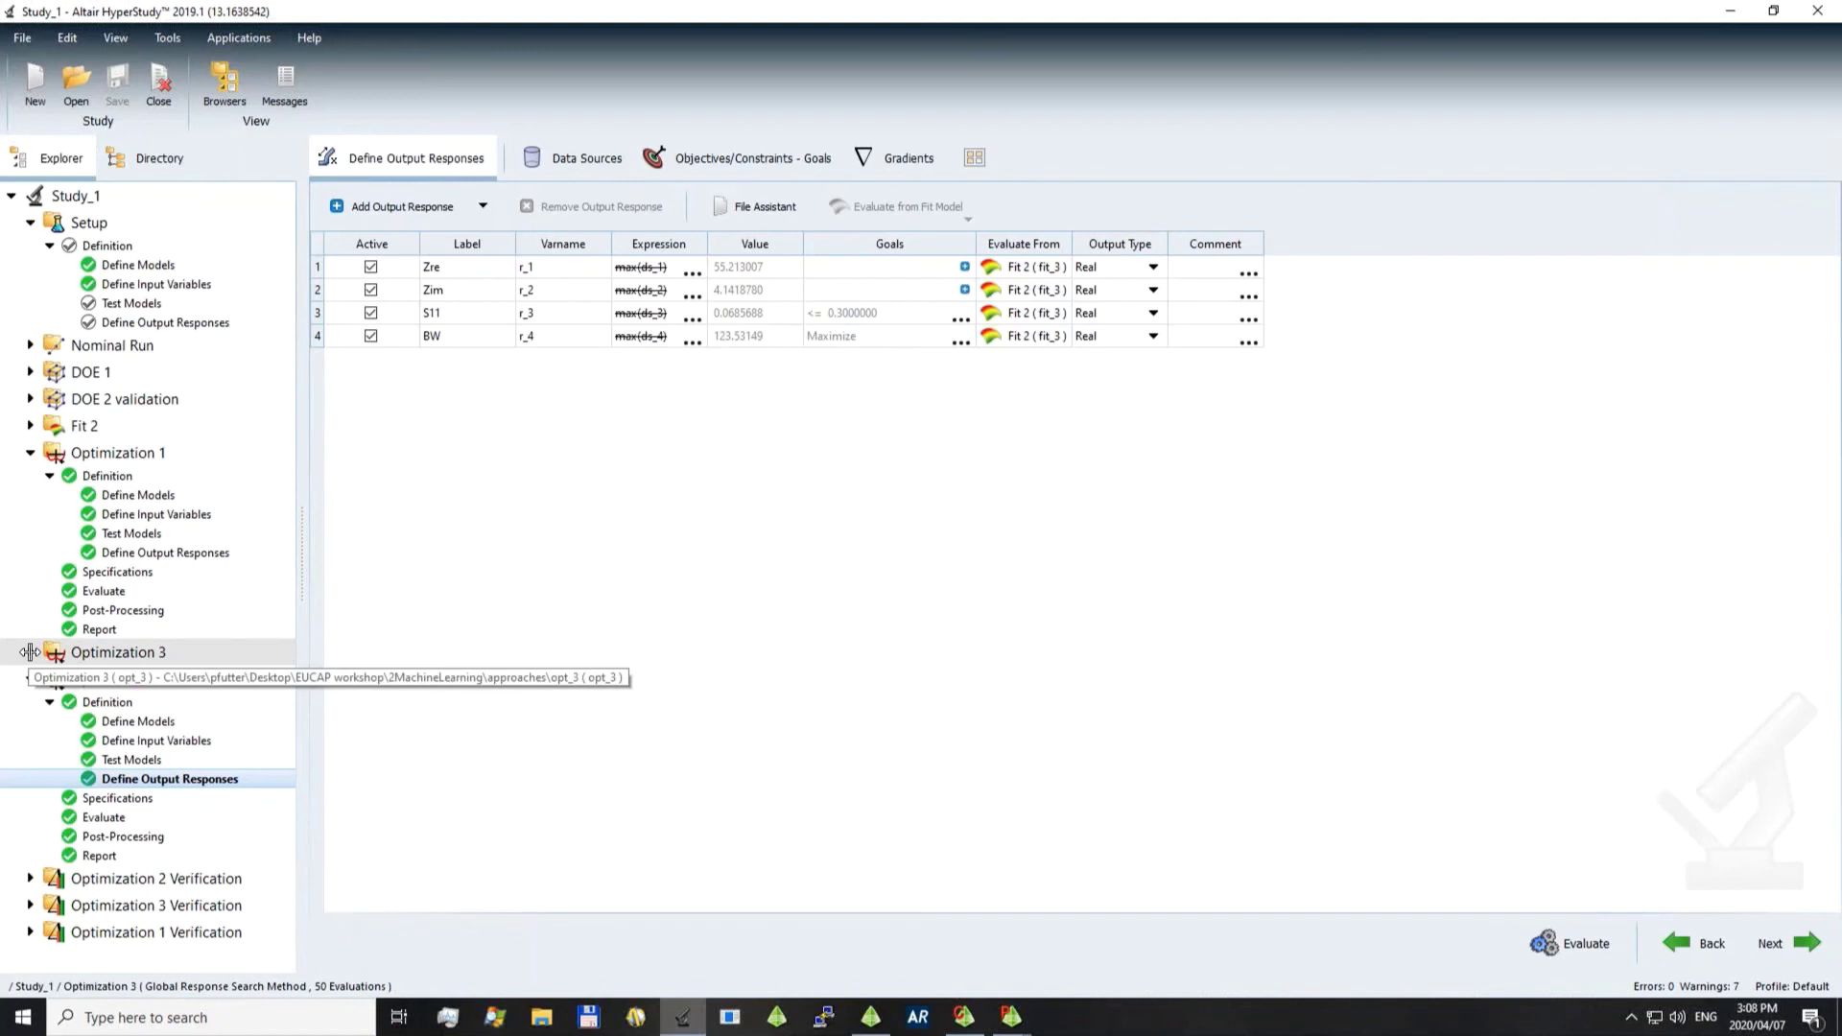
Confirm Optimization 3's Zre System Identification goal has target 75, evaluated from fit_3
{"action": "left_click", "coordinate": [182, 753]}
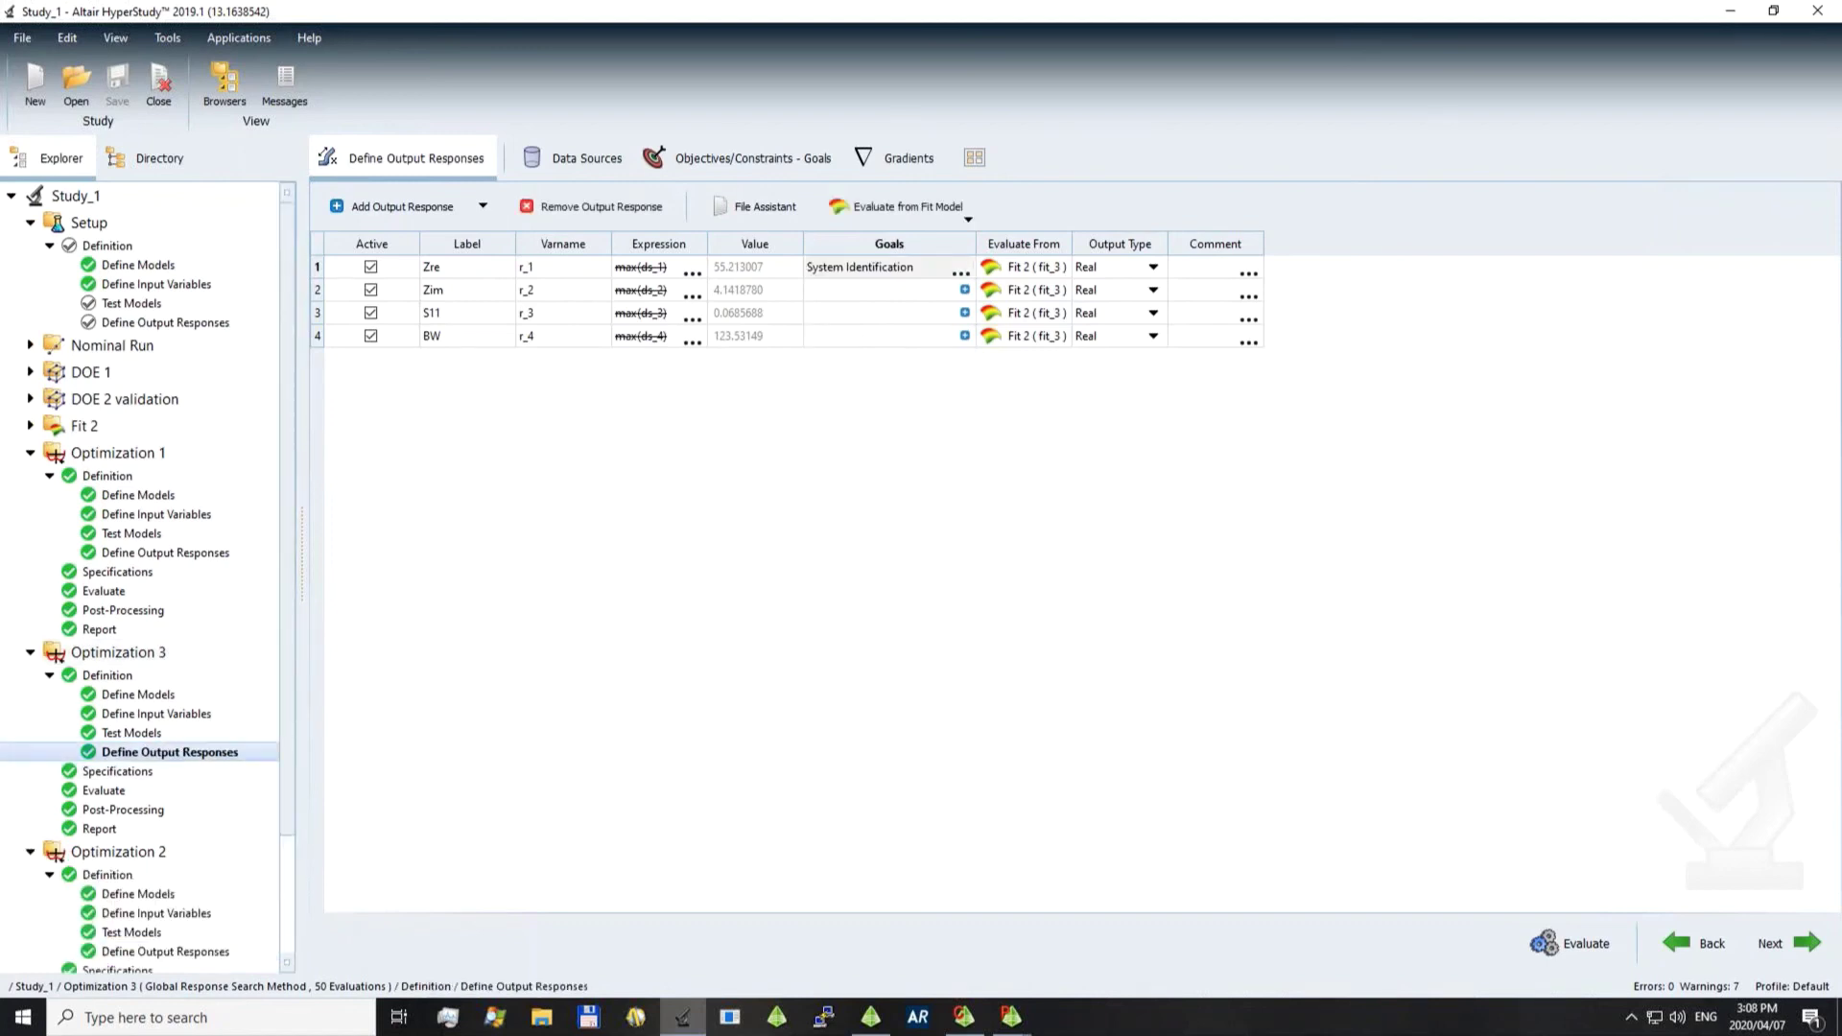
{"action": "left_click", "coordinate": [961, 272]}
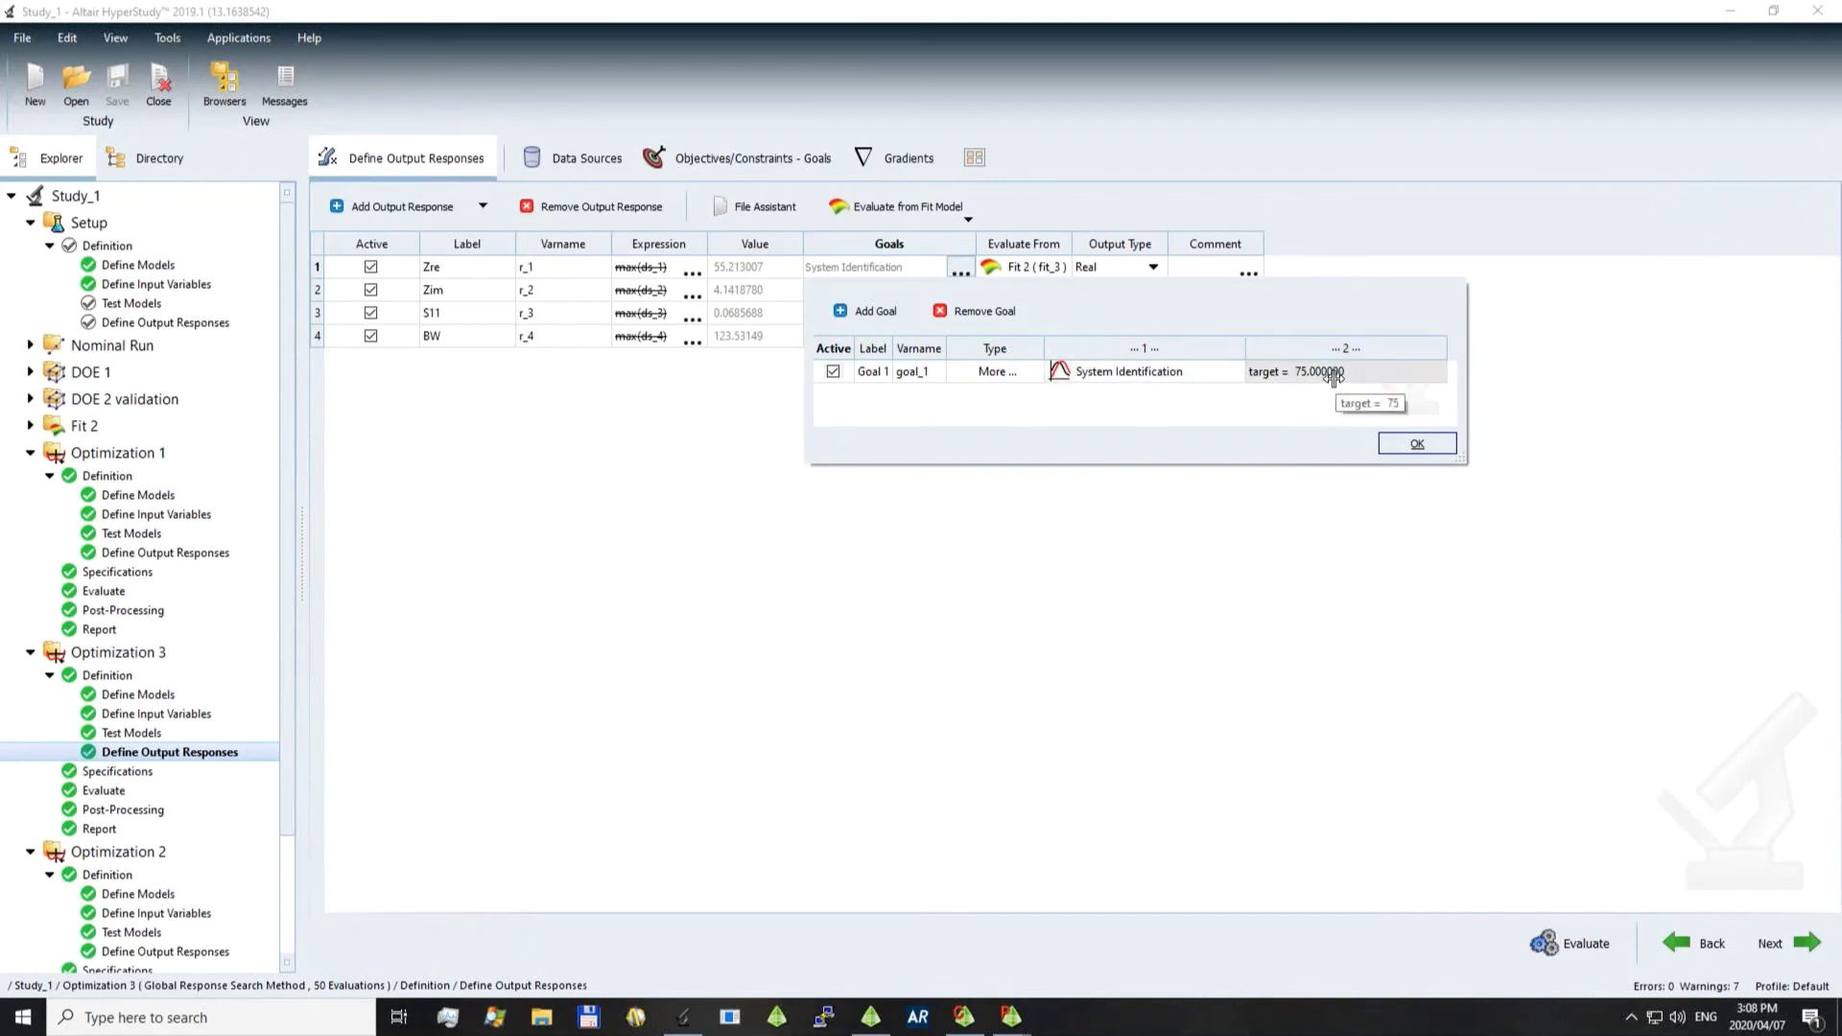
{"action": "left_click", "coordinate": [1417, 443]}
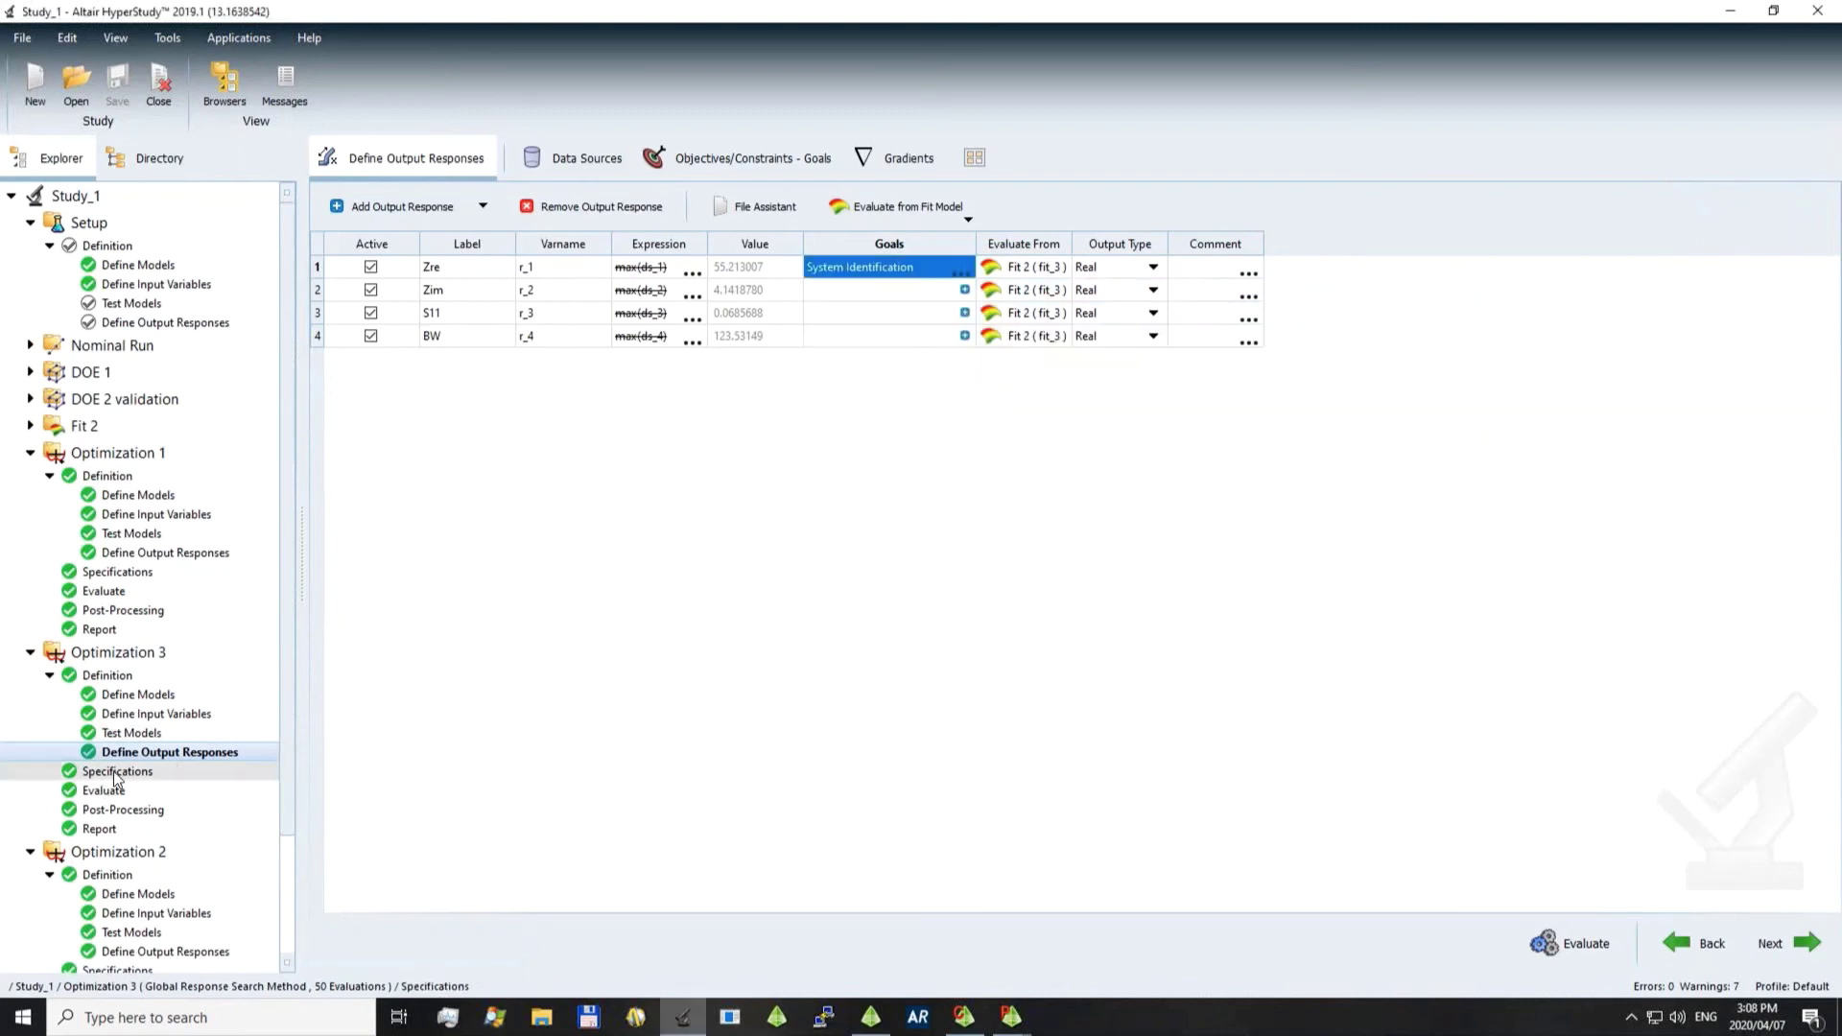
Apply Global Response Search and evaluate Optimization 3, reaching optimum Zre 74.999993, BW 149.24199
{"action": "left_click", "coordinate": [116, 772]}
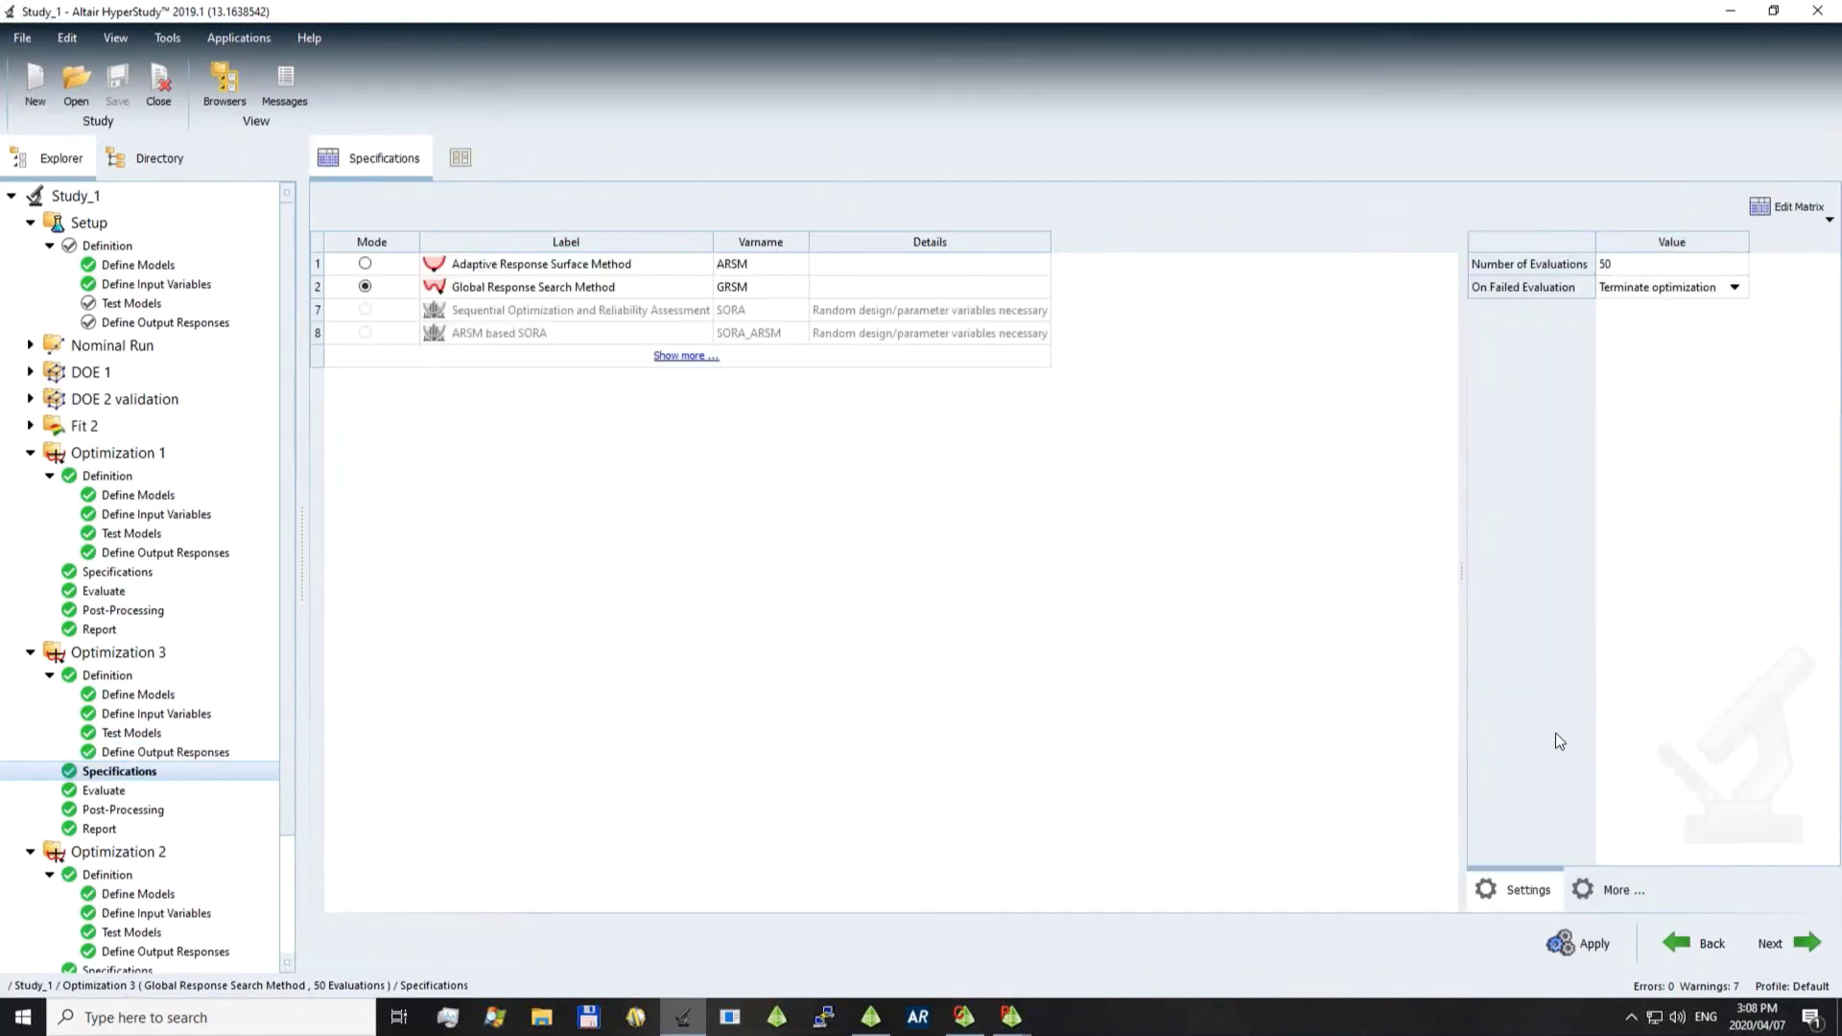
{"action": "left_click", "coordinate": [1581, 944]}
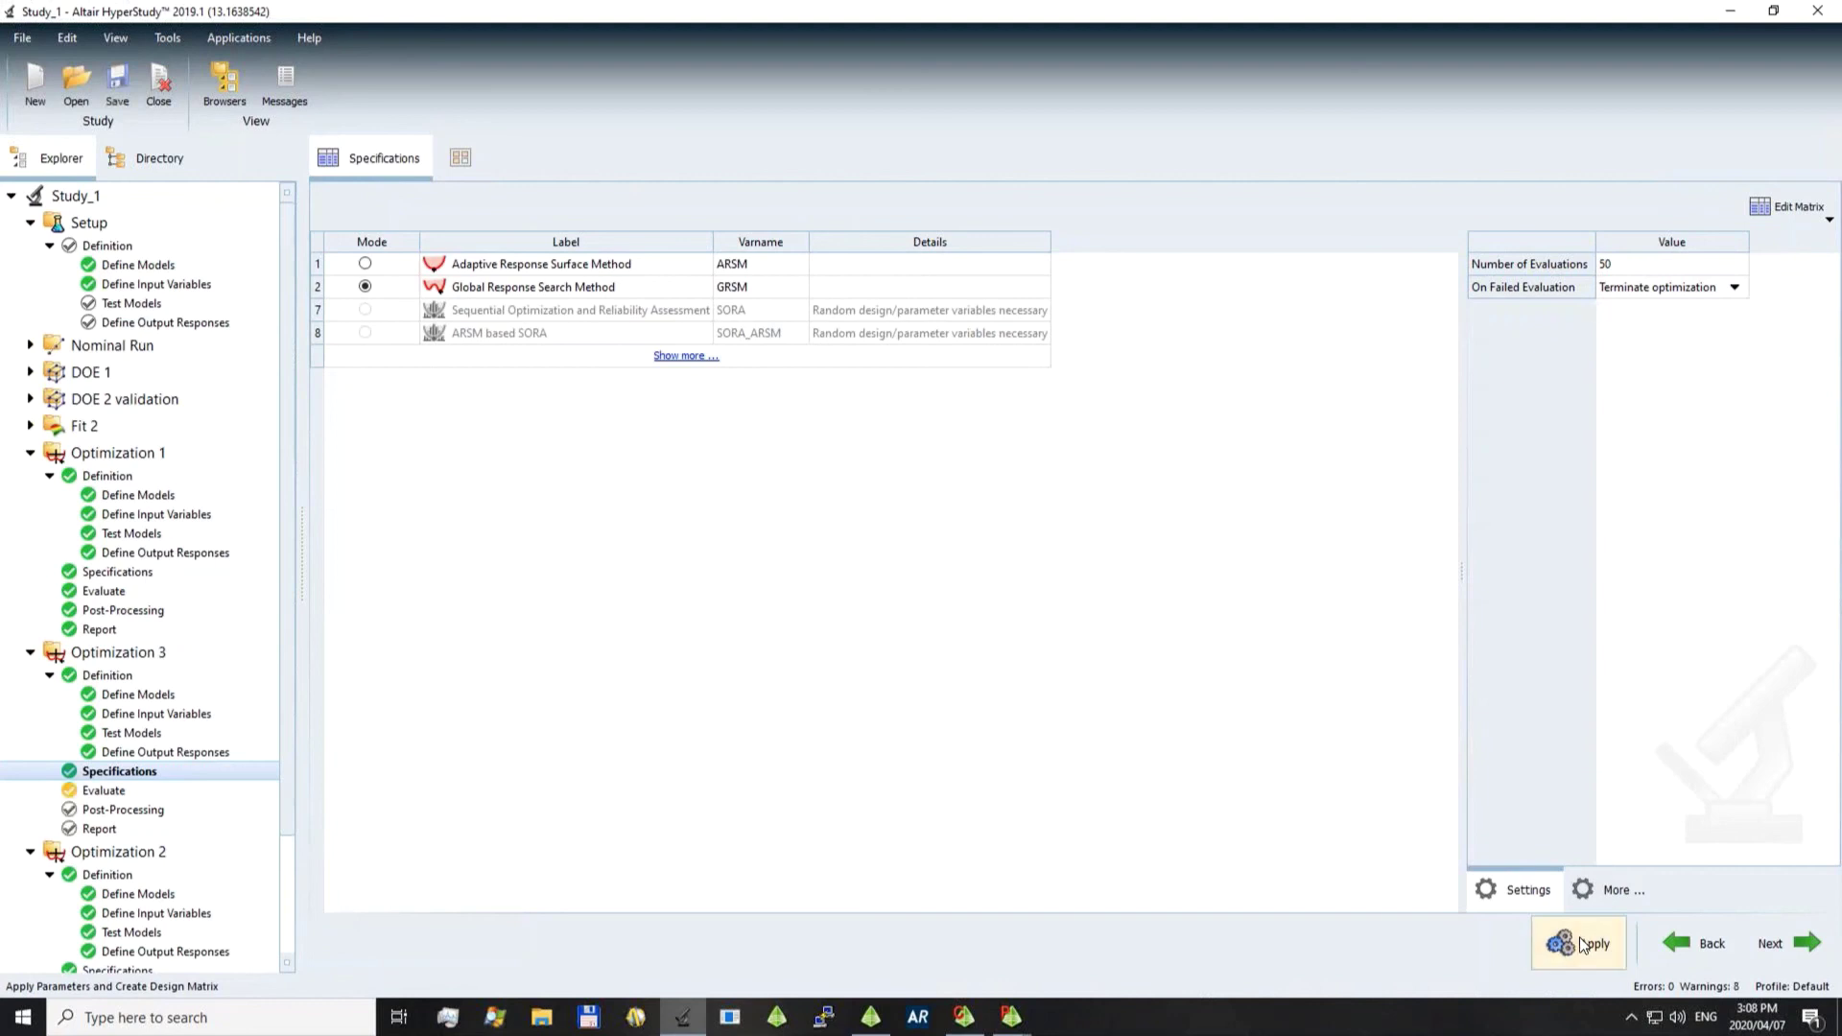
{"action": "left_click", "coordinate": [1809, 945]}
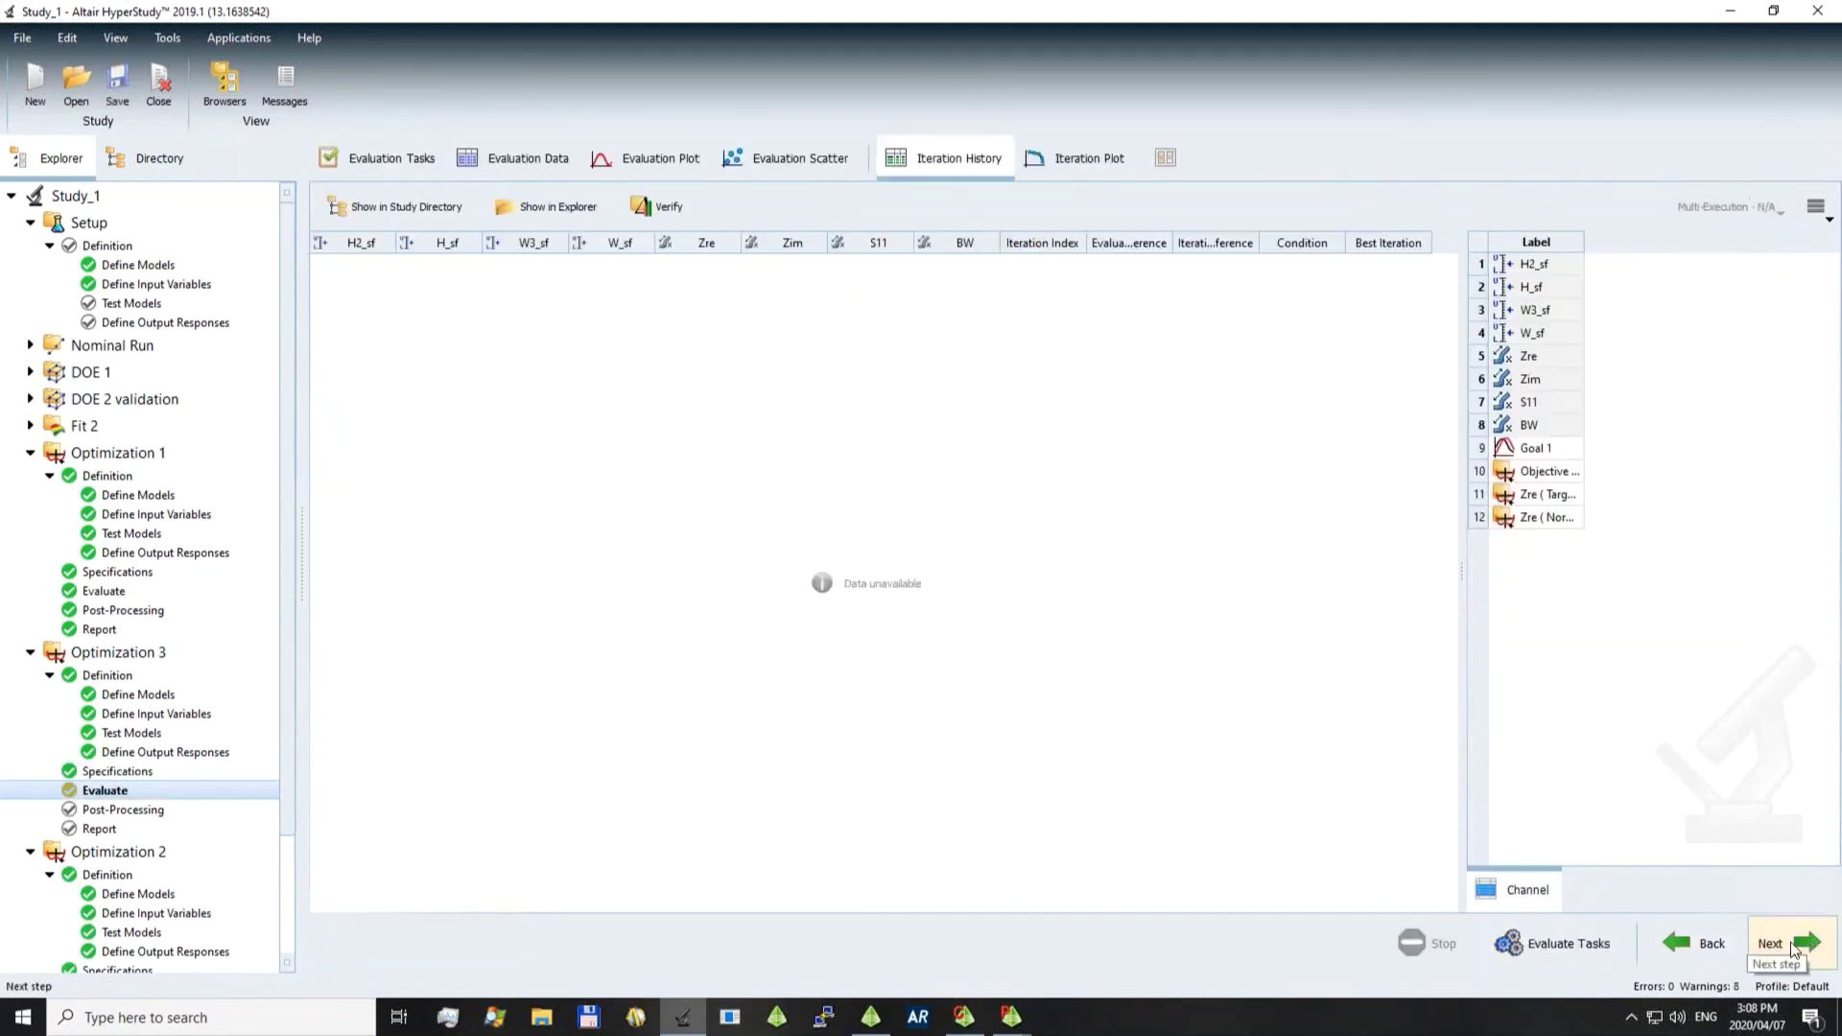
{"action": "left_click", "coordinate": [1543, 947]}
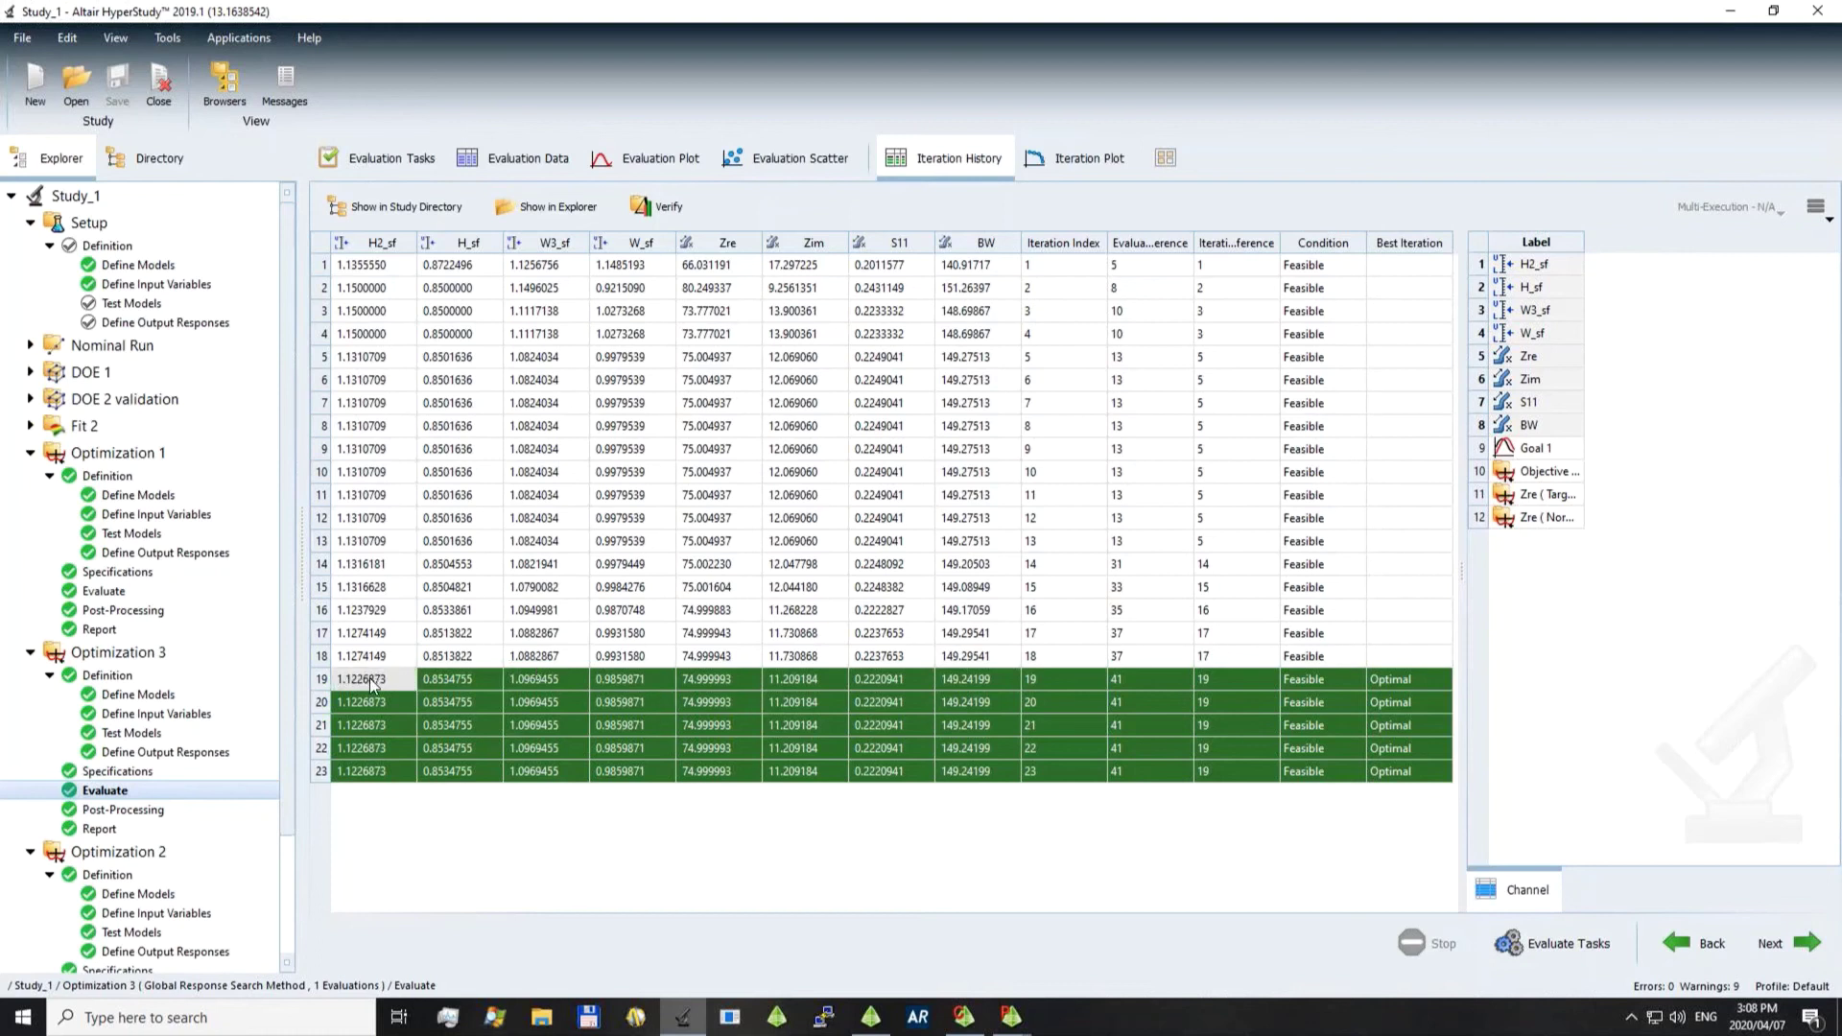
{"action": "left_click_drag", "start_coordinate": [372, 683], "coordinate": [480, 681]}
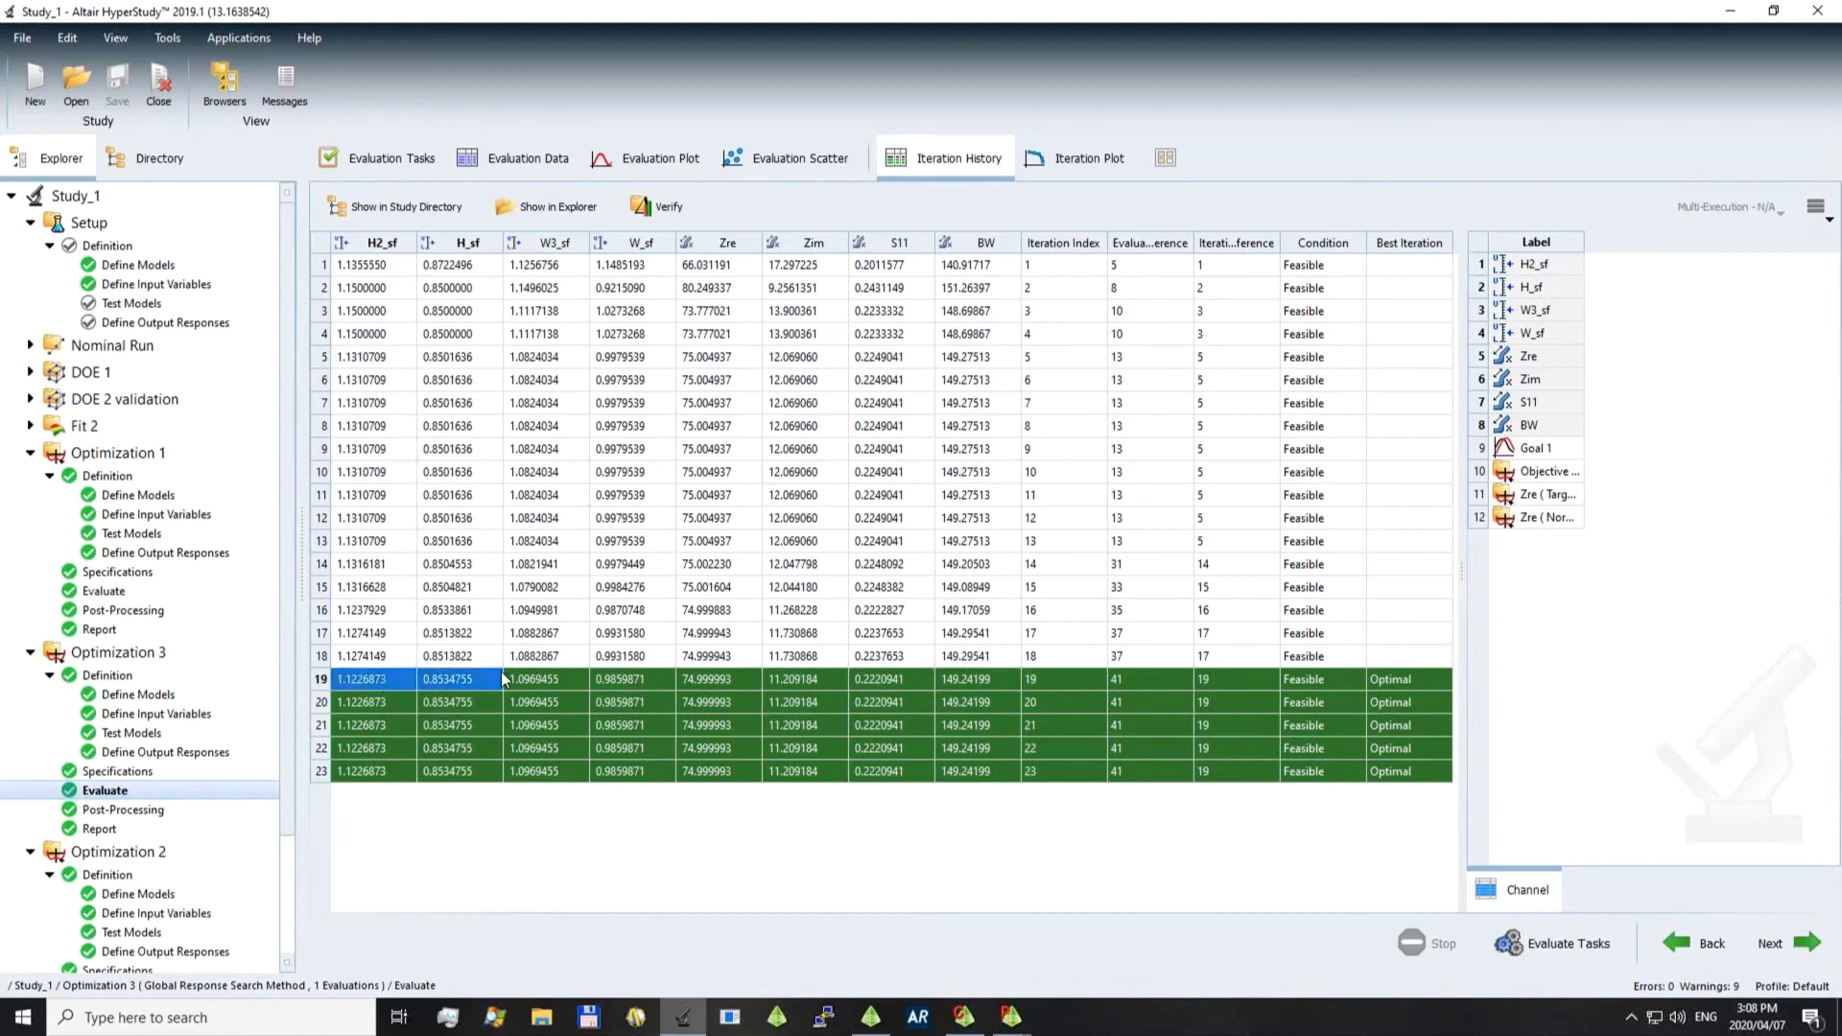
{"action": "left_click", "coordinate": [332, 679]}
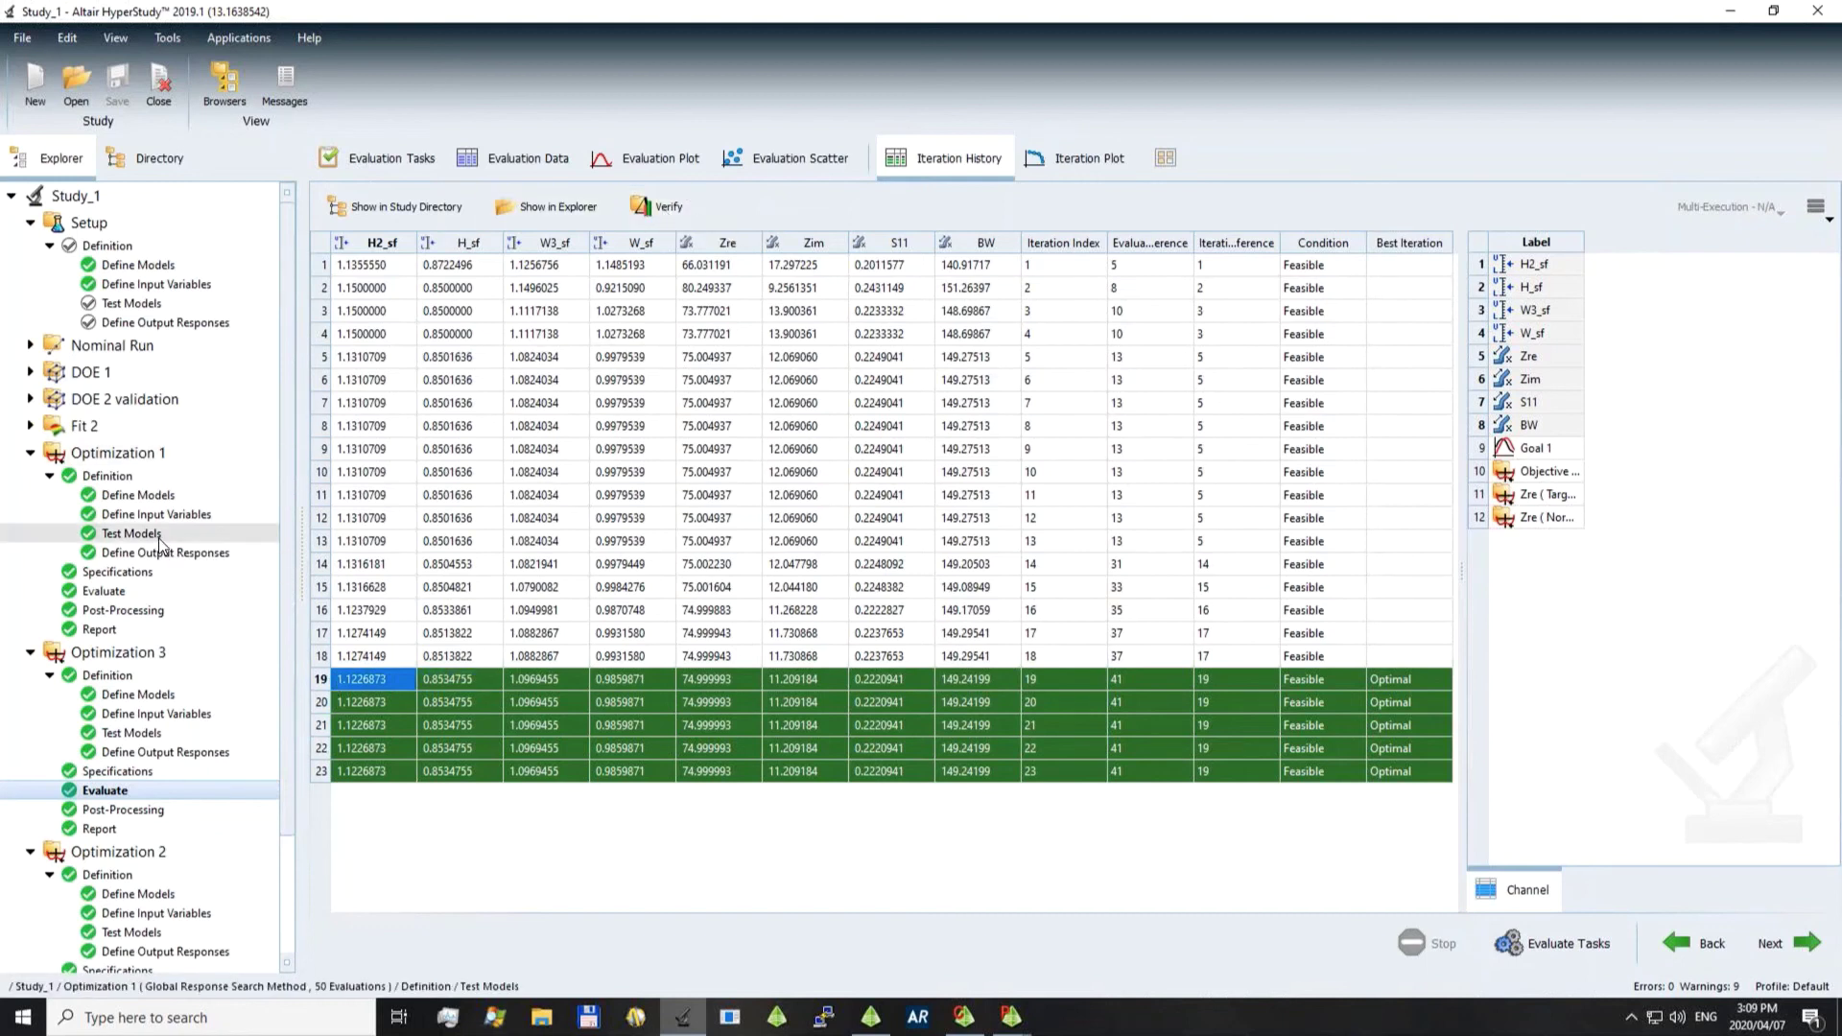
{"action": "scroll", "coordinate": [160, 543], "scroll_direction": "down", "scroll_amount": 1}
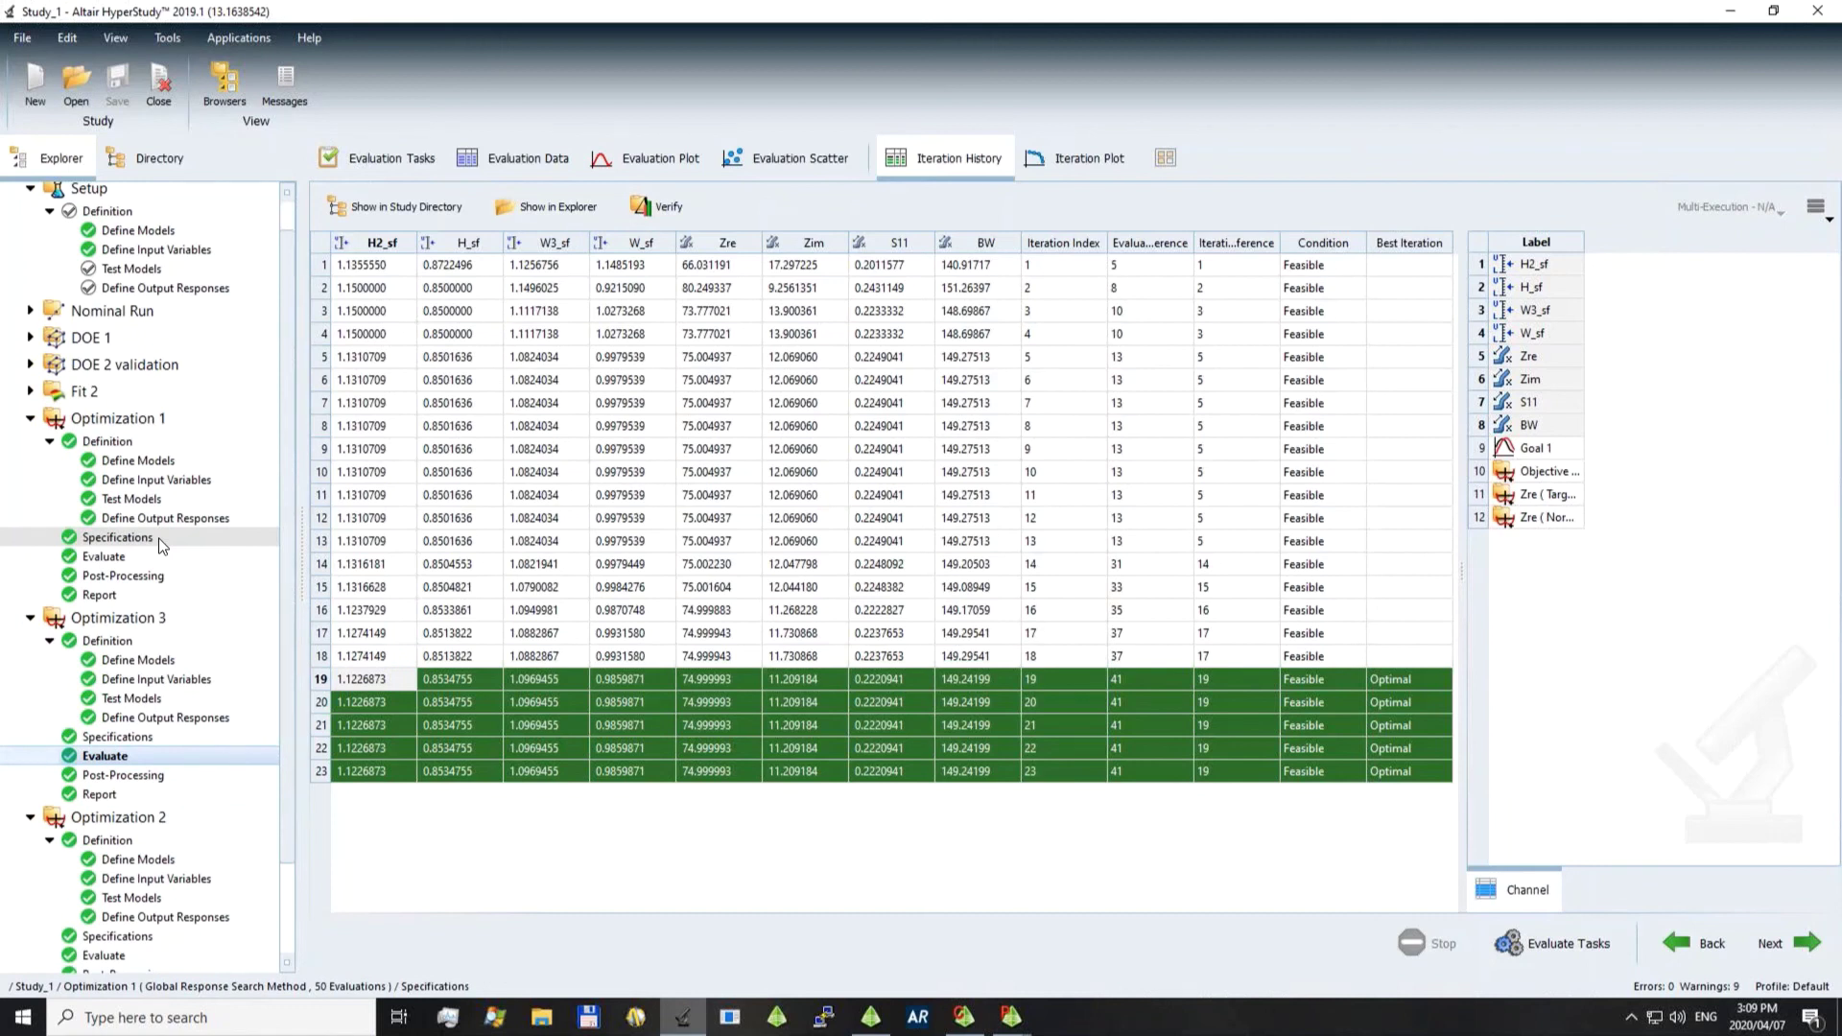
{"action": "scroll", "coordinate": [158, 537], "scroll_direction": "down", "scroll_amount": 1}
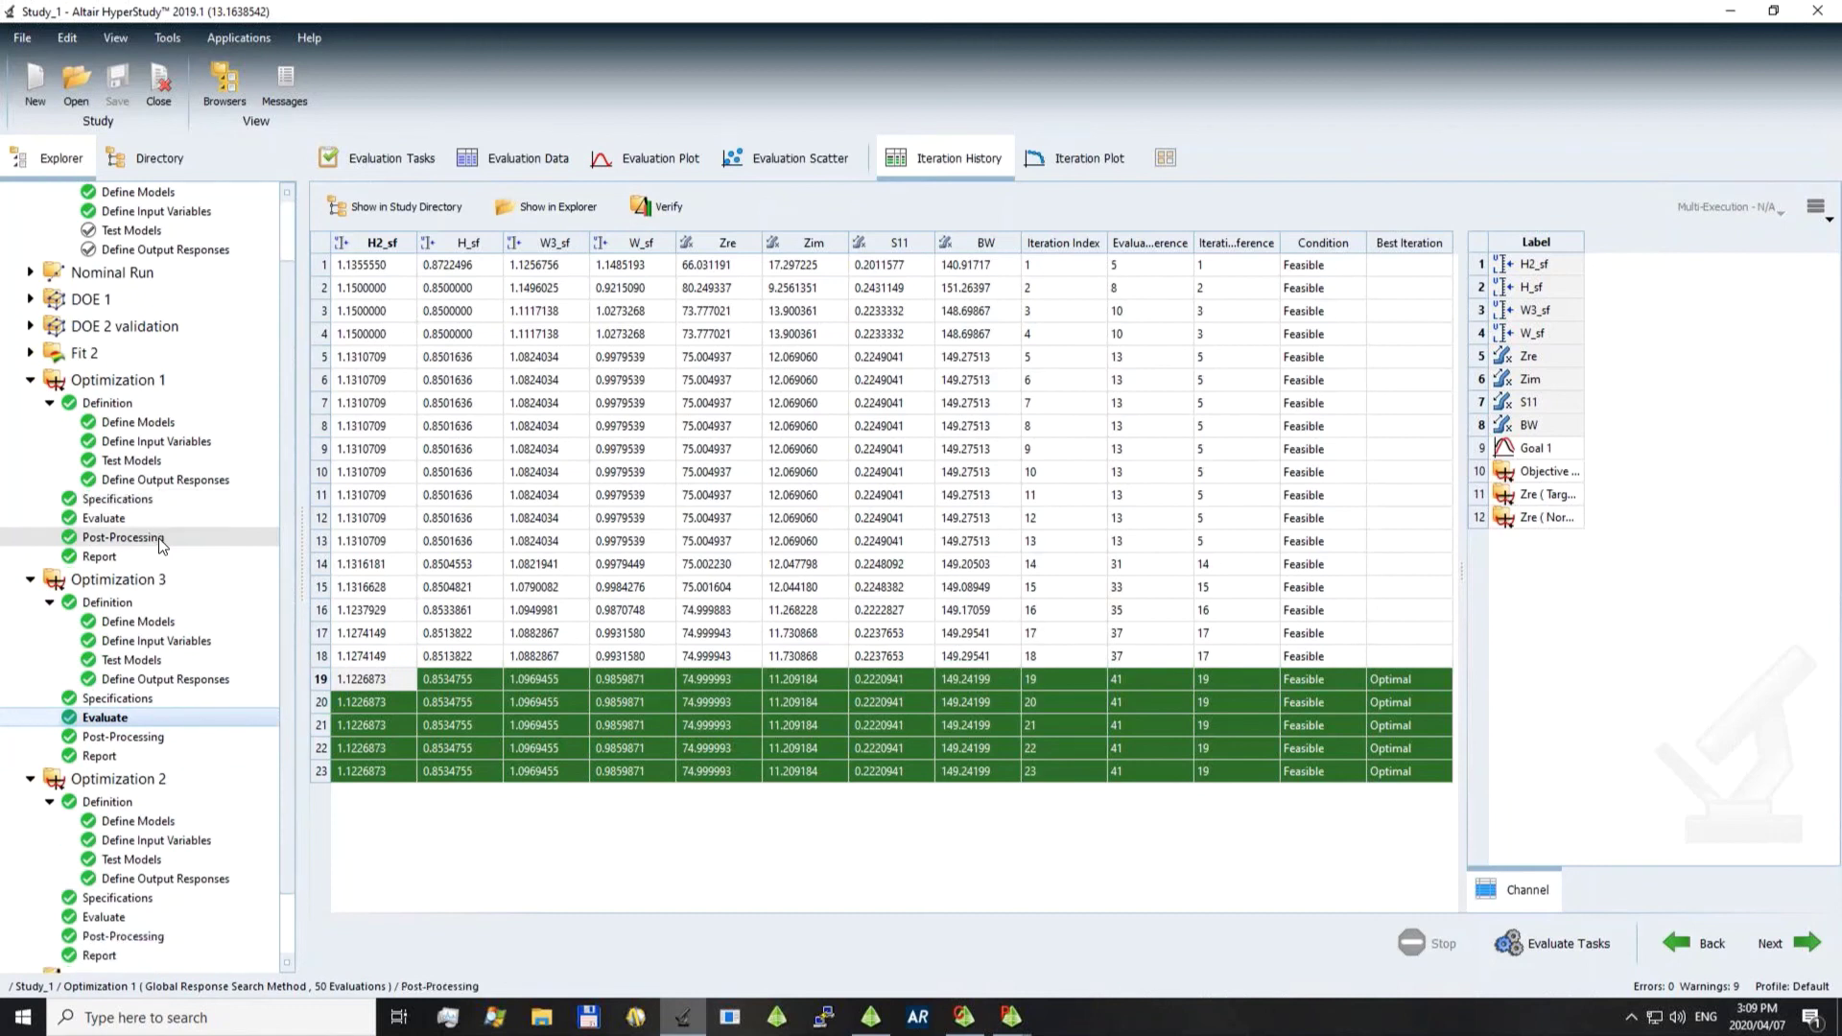
{"action": "scroll", "coordinate": [160, 543], "scroll_direction": "down", "scroll_amount": 2}
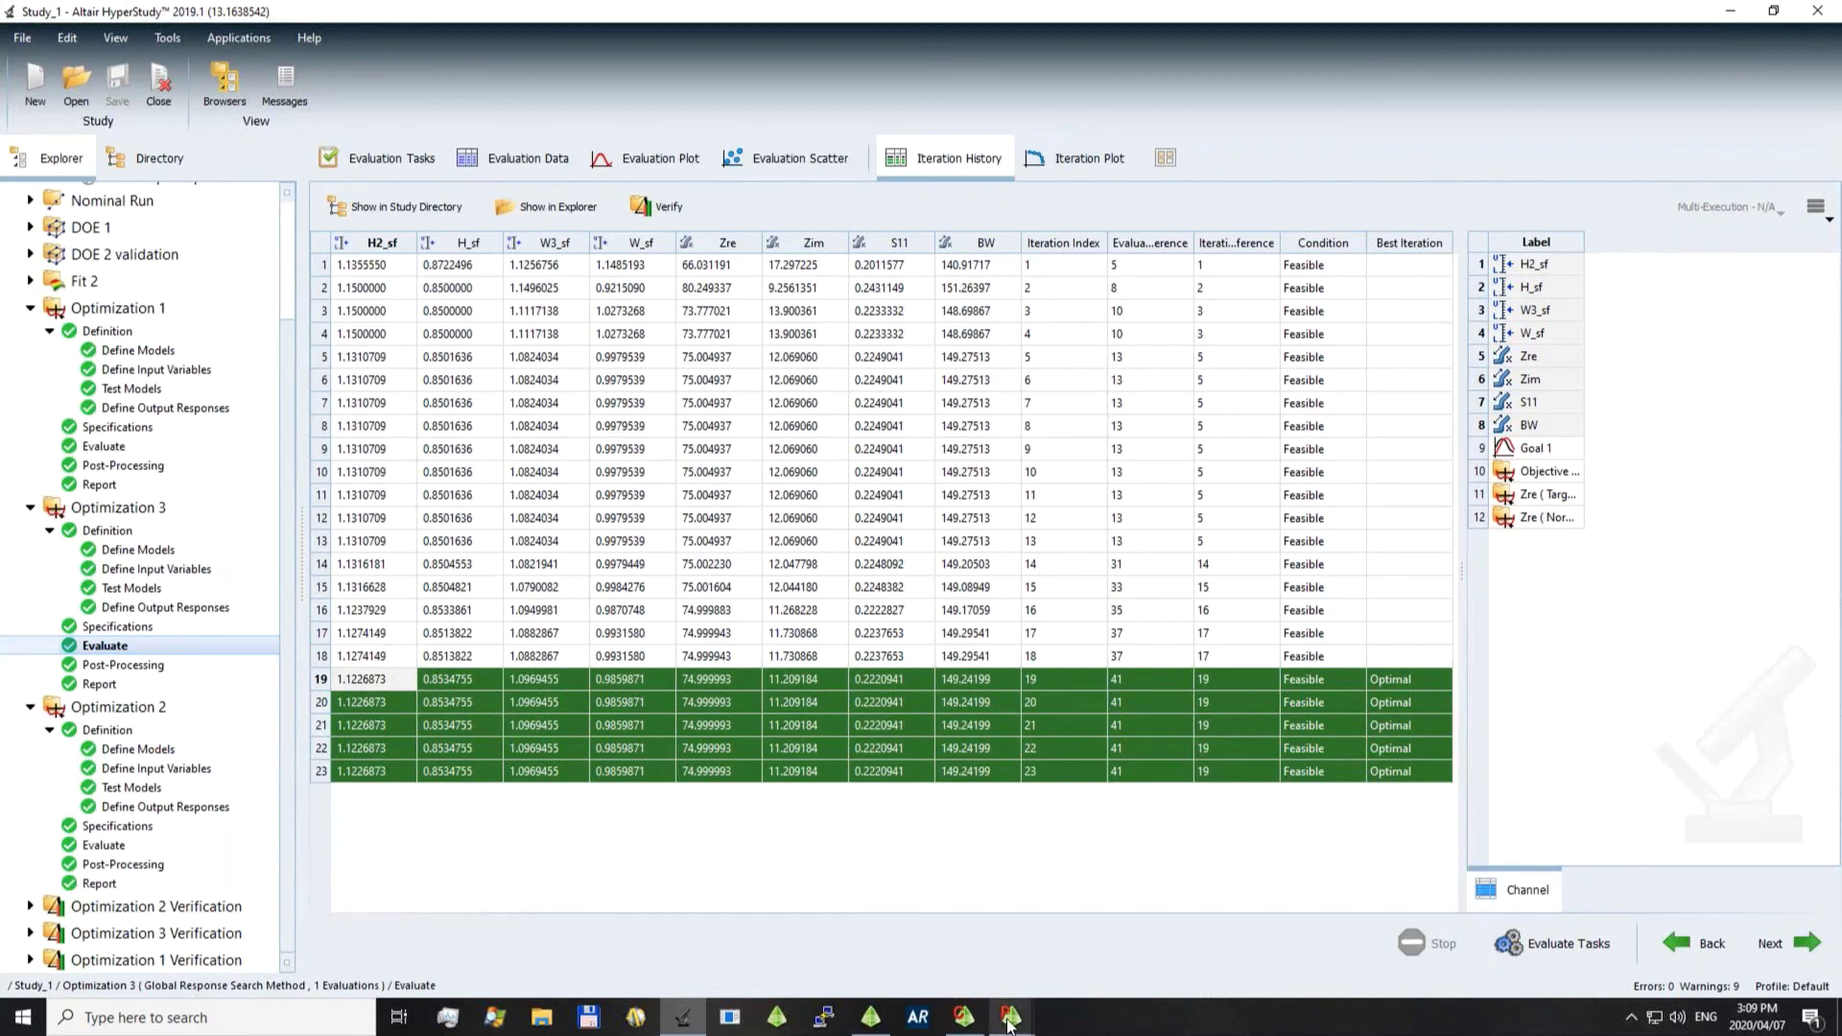
{"action": "mouse_move", "coordinate": [1009, 1025]}
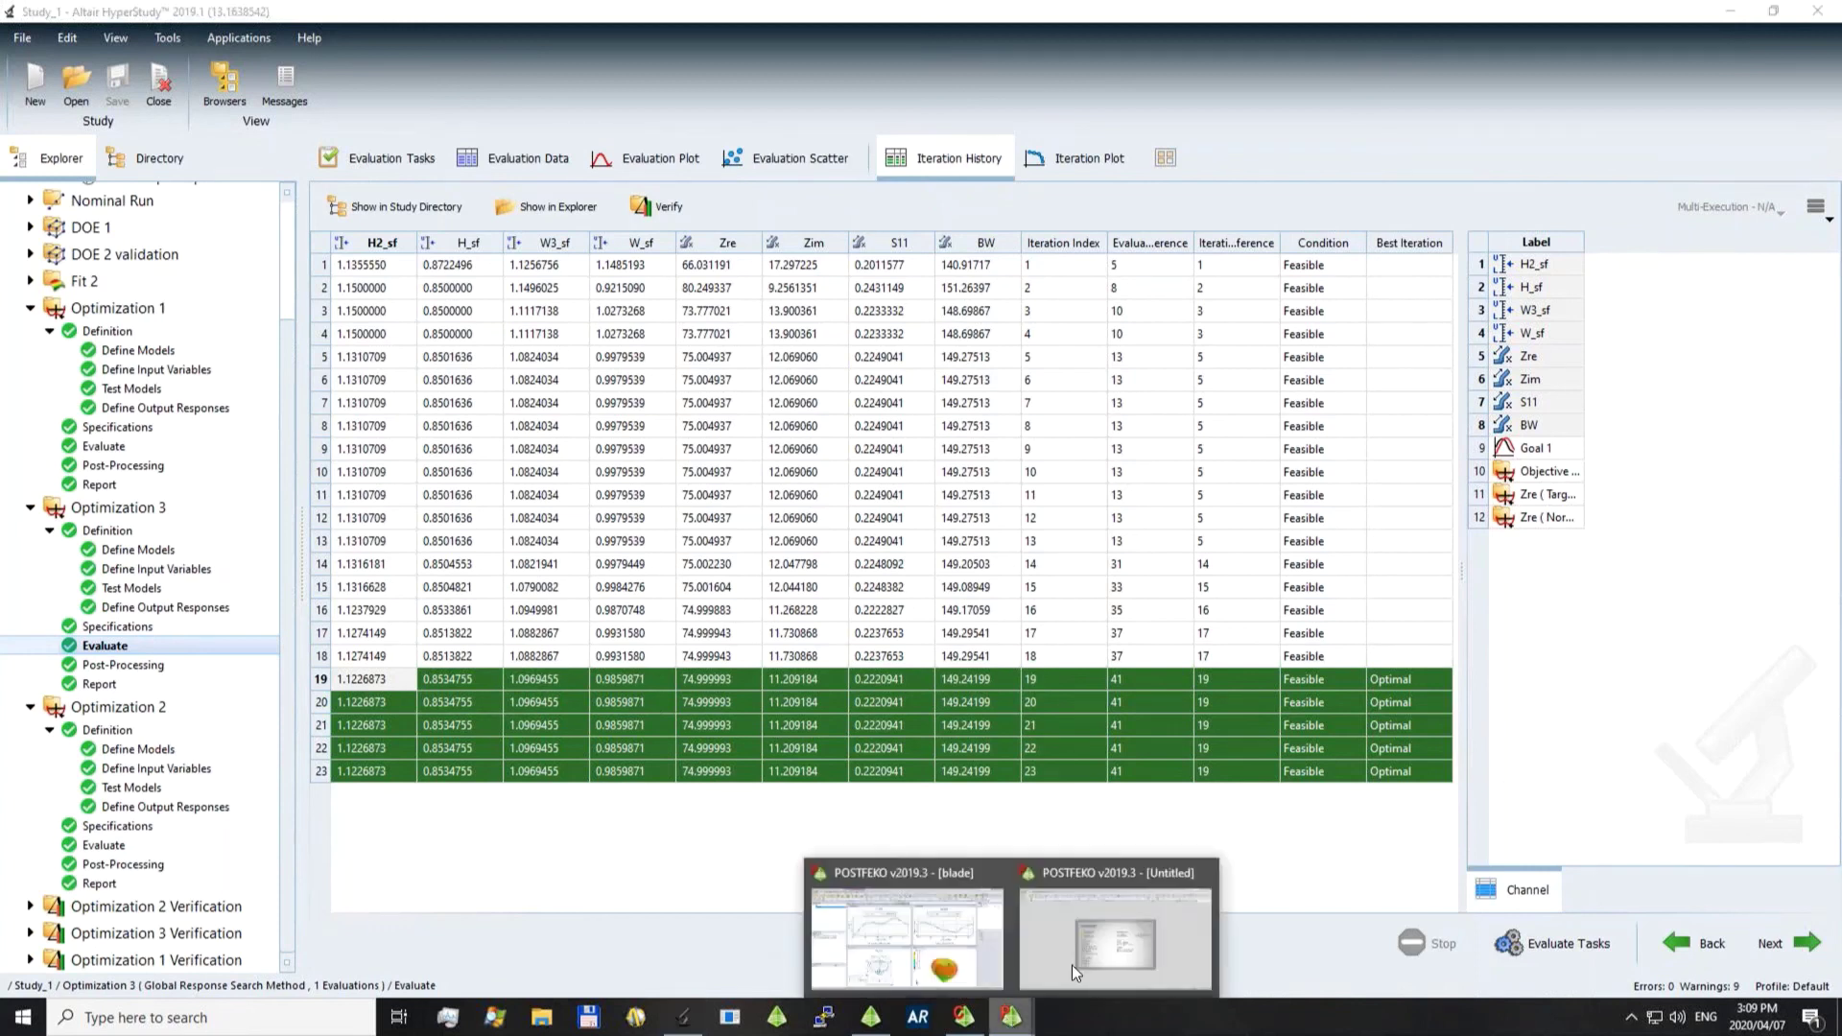
{"action": "mouse_move", "coordinate": [1073, 964]}
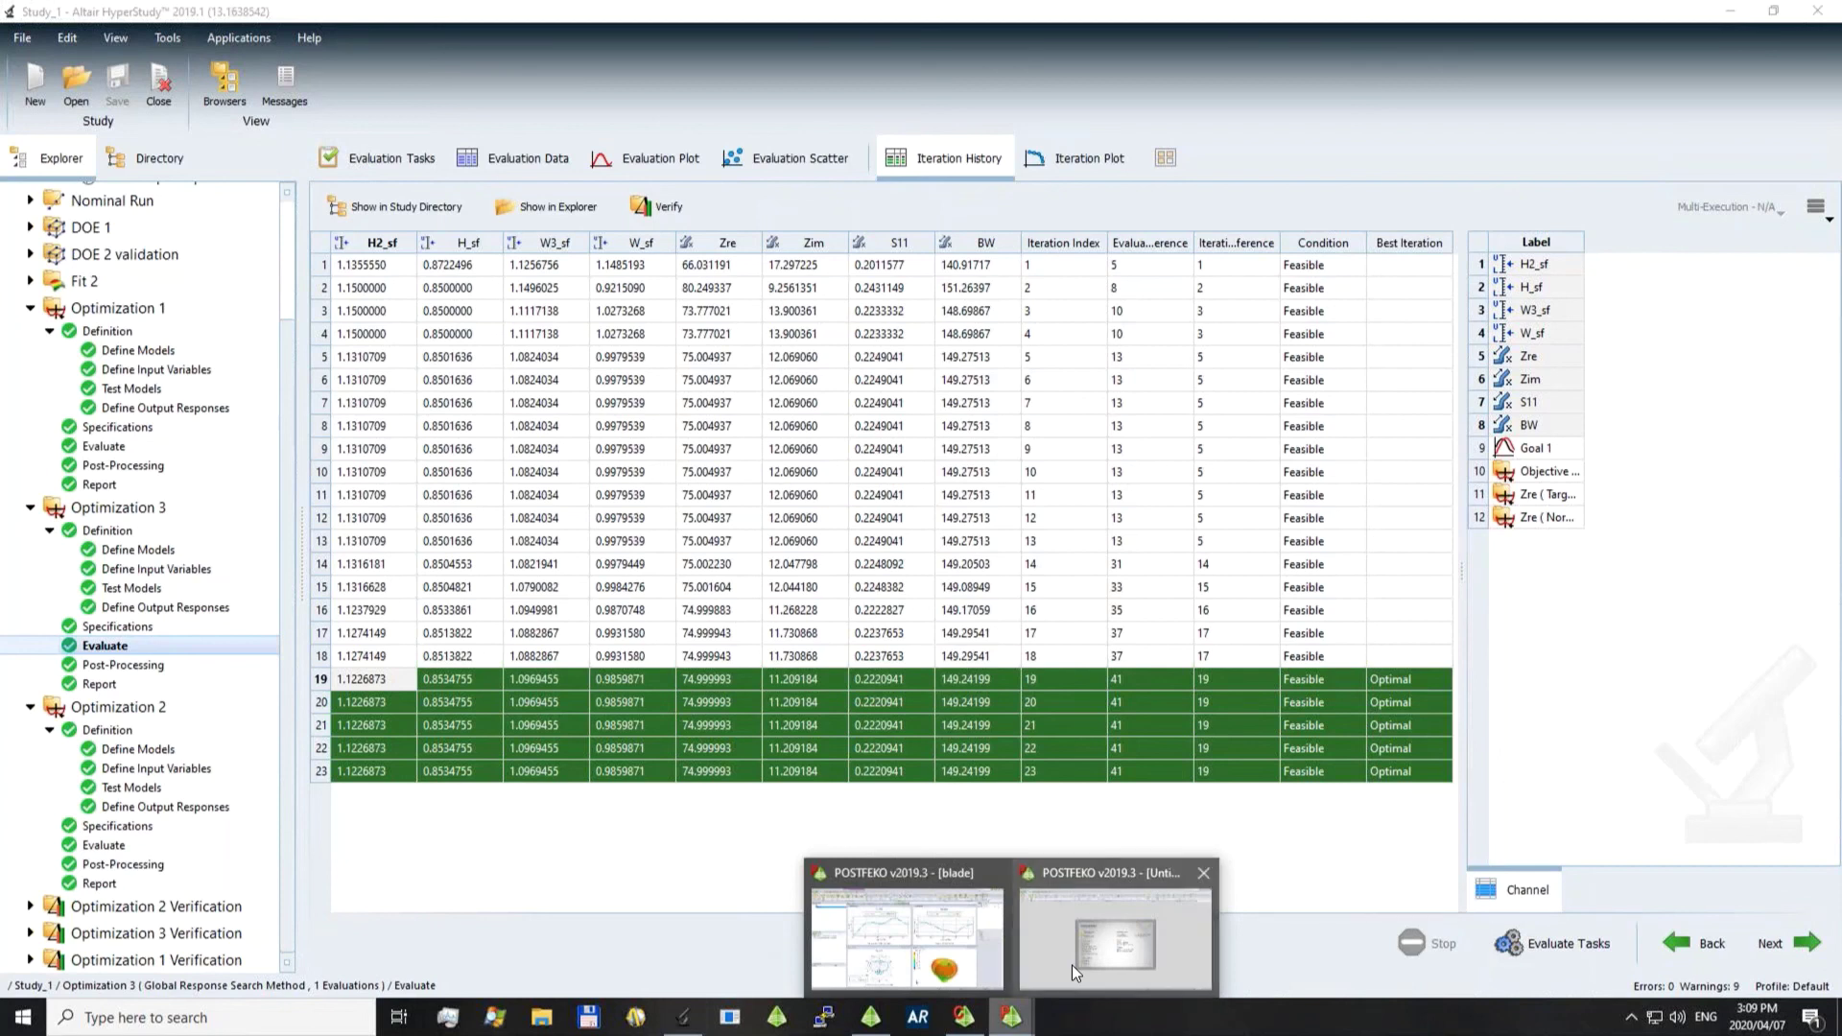
Open blade_verification.pfs and select the min S11, source_1 and Re(Zin) = 75 traces
{"action": "left_click", "coordinate": [1072, 964]}
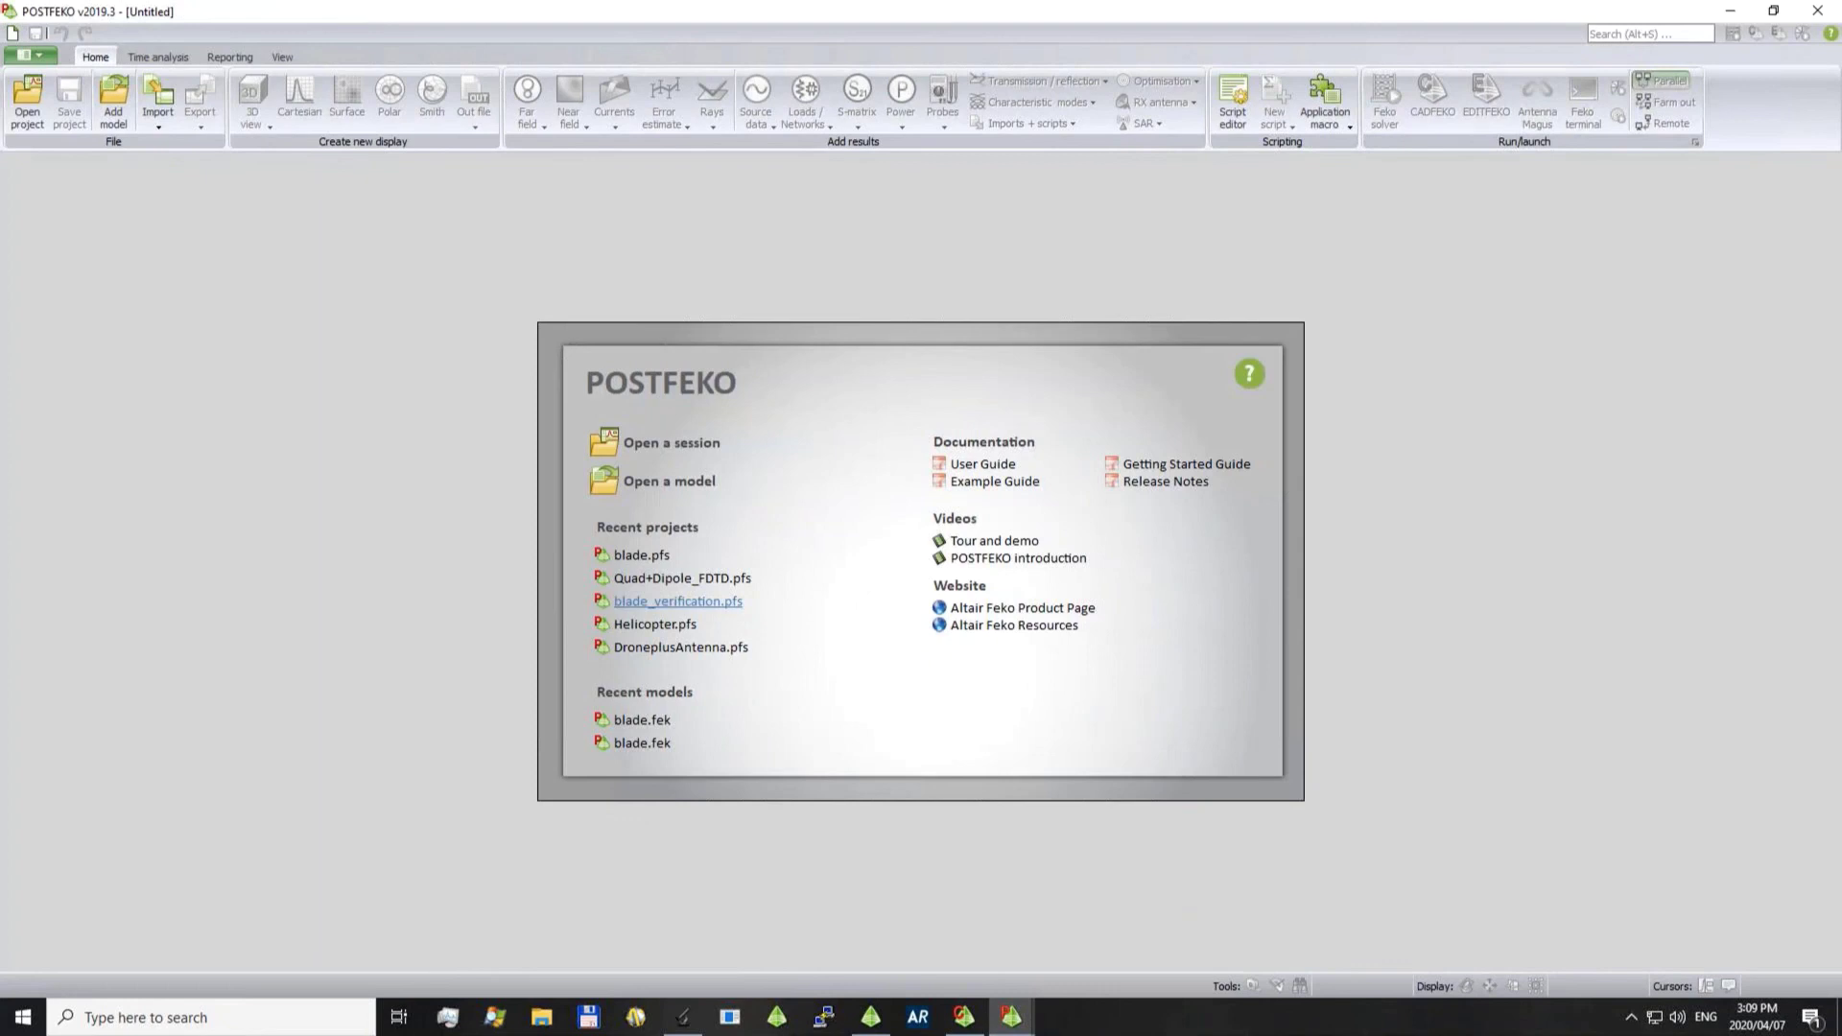
{"action": "left_click", "coordinate": [678, 601]}
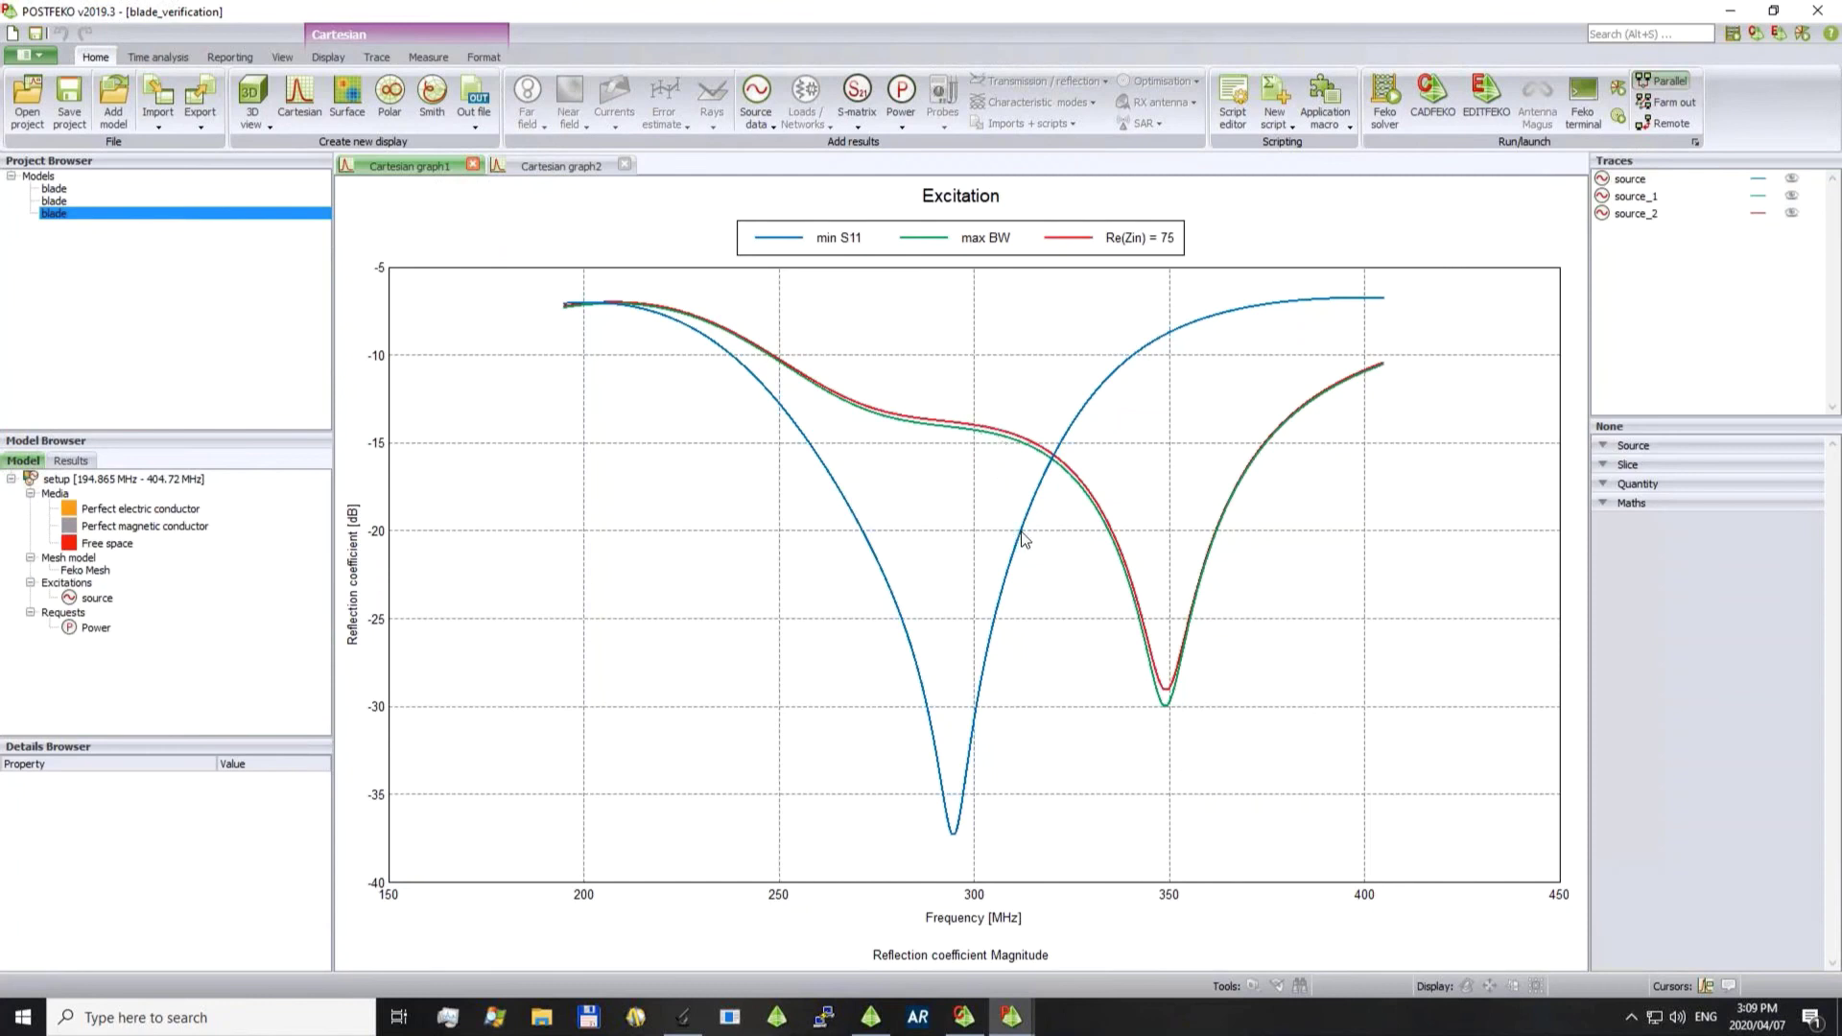
{"action": "left_click", "coordinate": [1021, 534]}
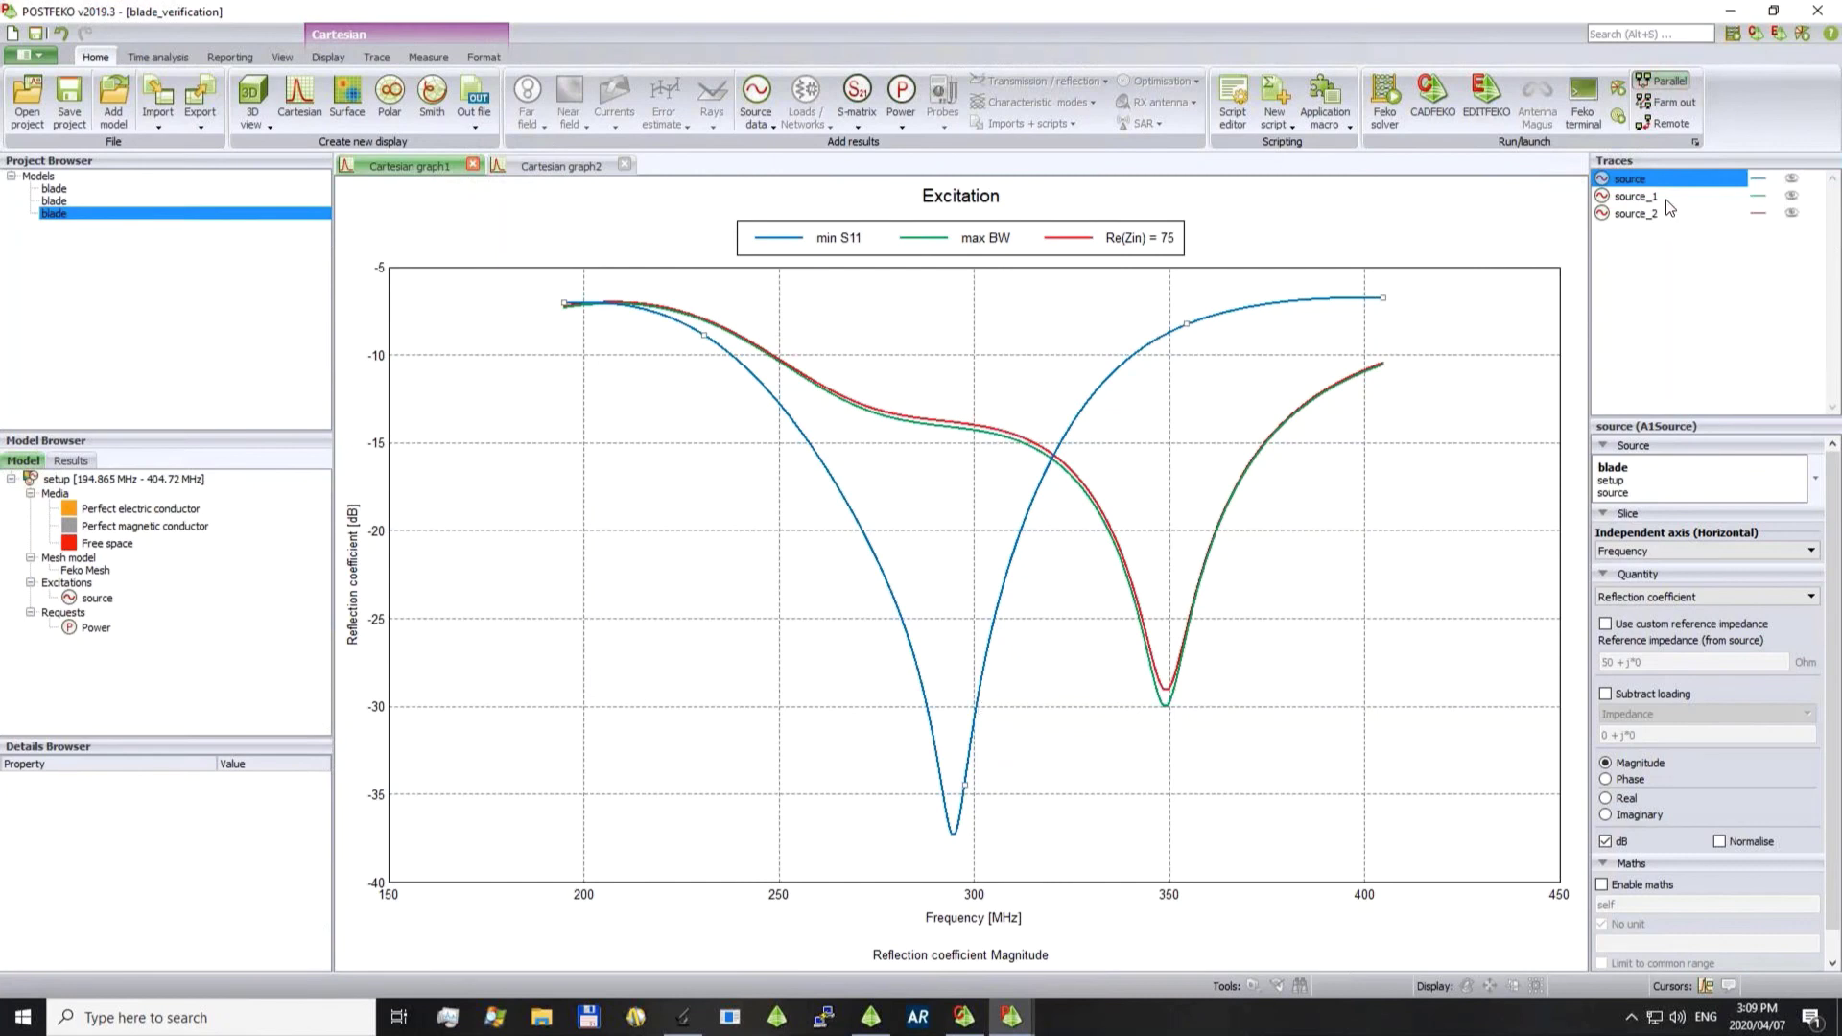
{"action": "left_click", "coordinate": [1640, 196]}
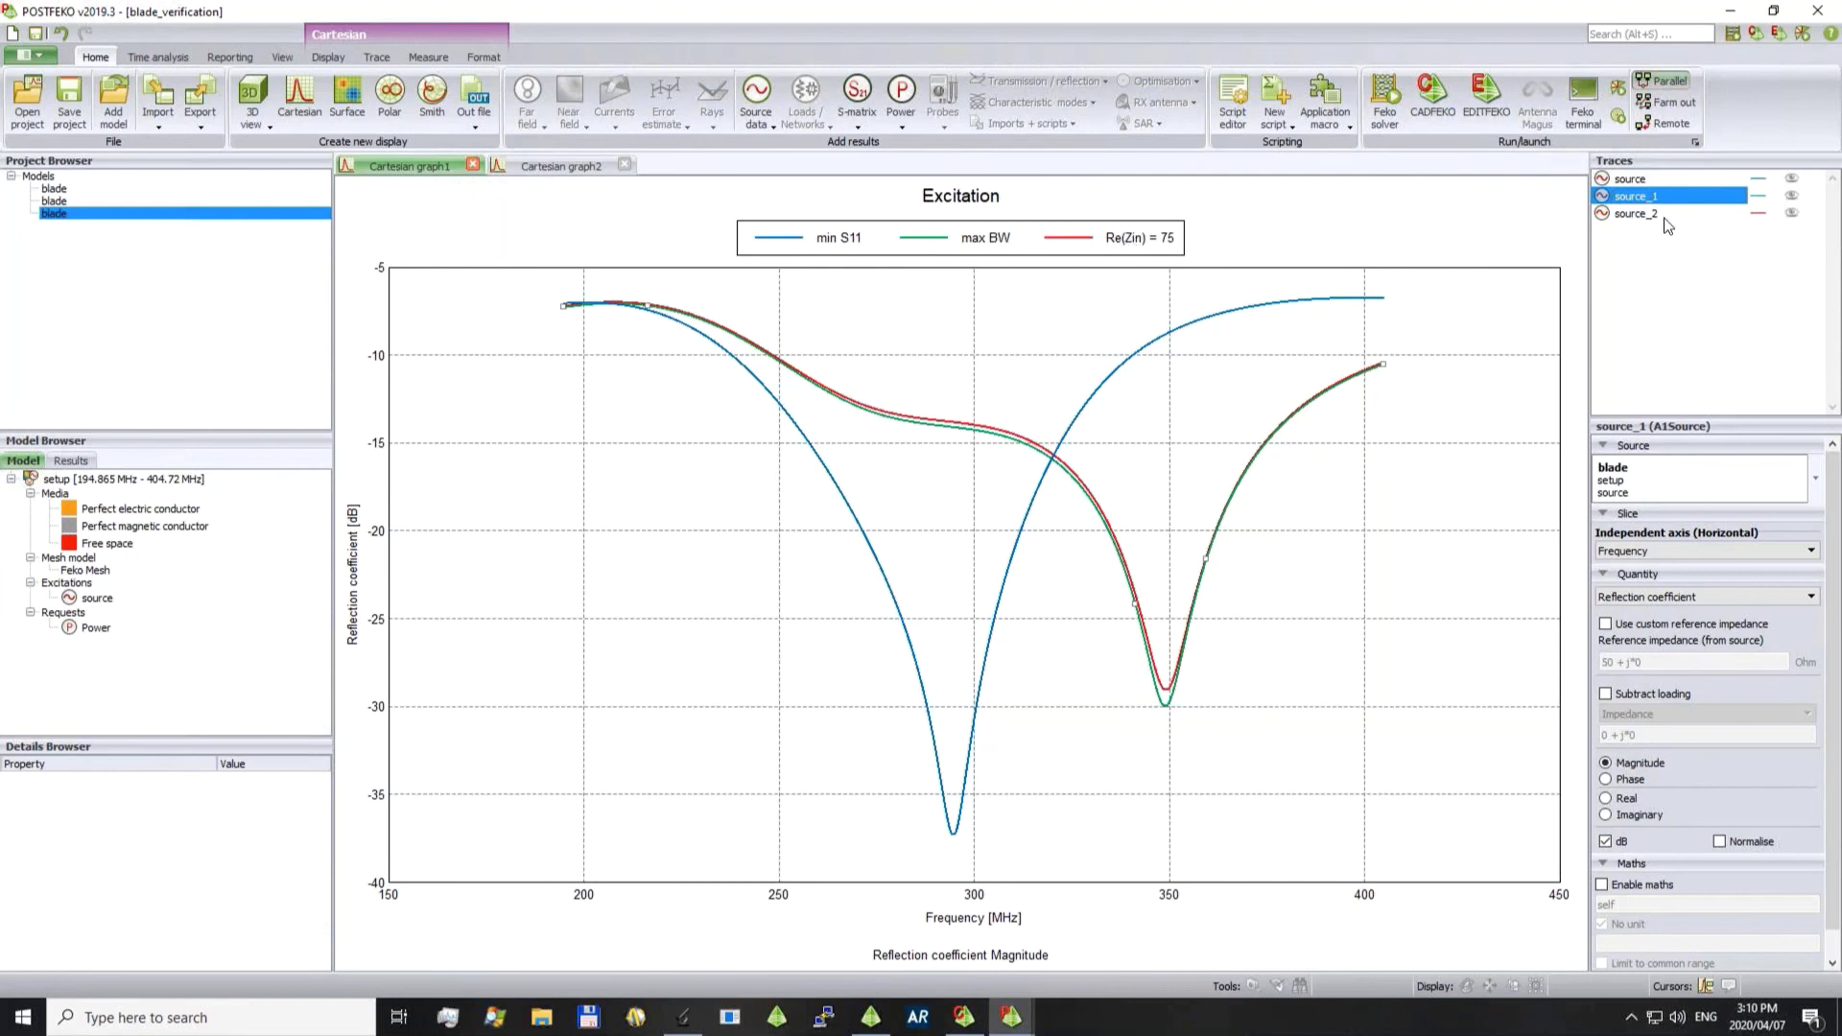
{"action": "left_click", "coordinate": [1636, 213]}
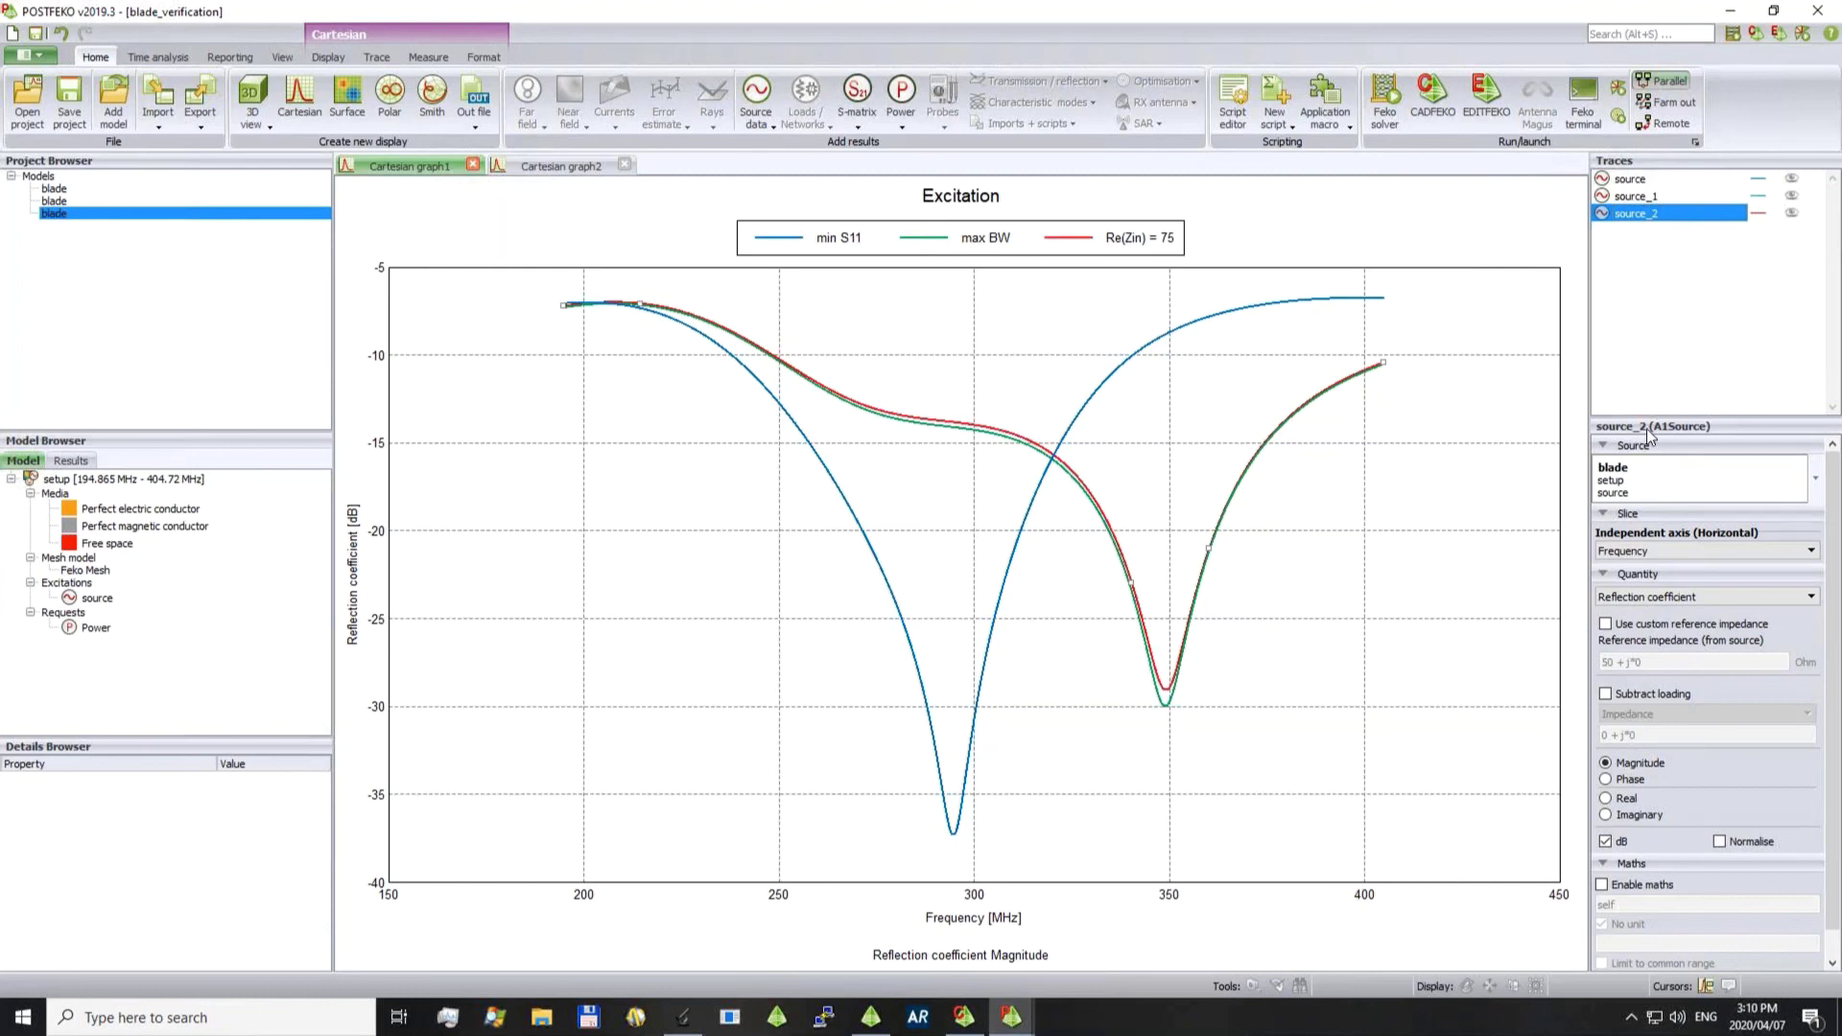
Reference the Re(Zin) = 75 trace to 75 + j0 Ω and check the impedance graph
{"action": "left_click", "coordinate": [1628, 626]}
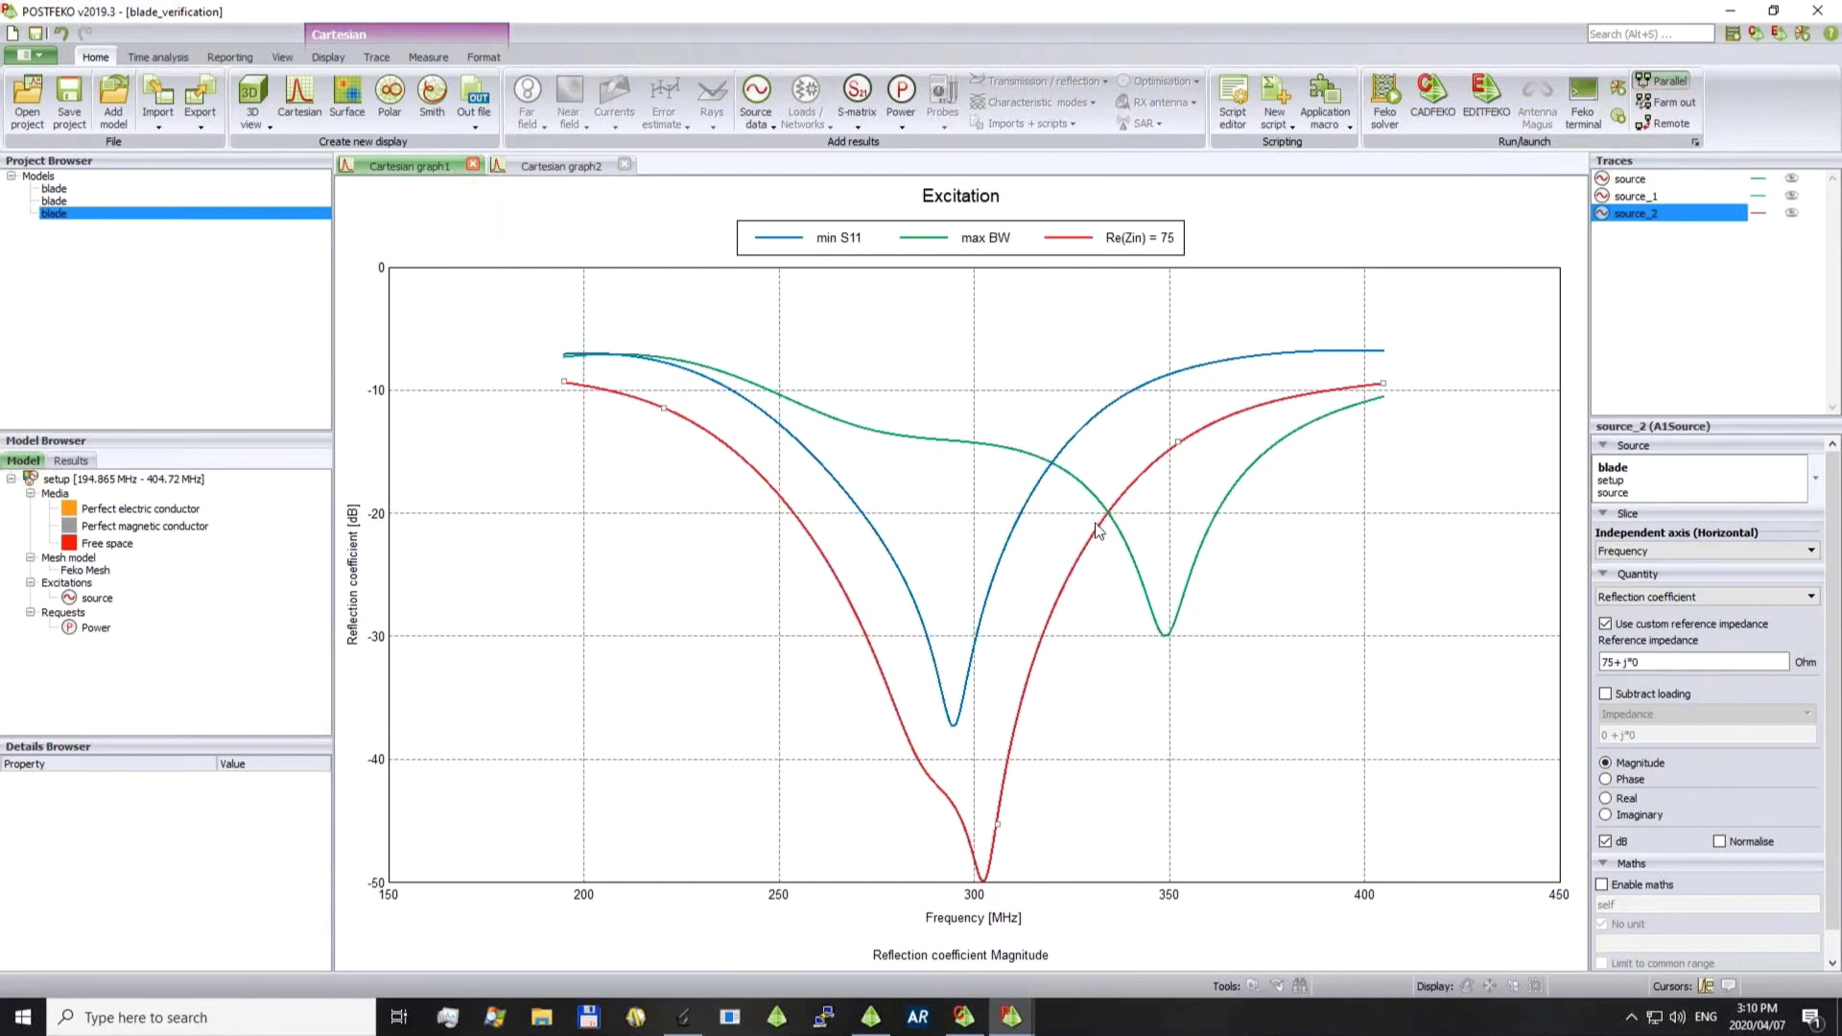
{"action": "left_click", "coordinate": [566, 165]}
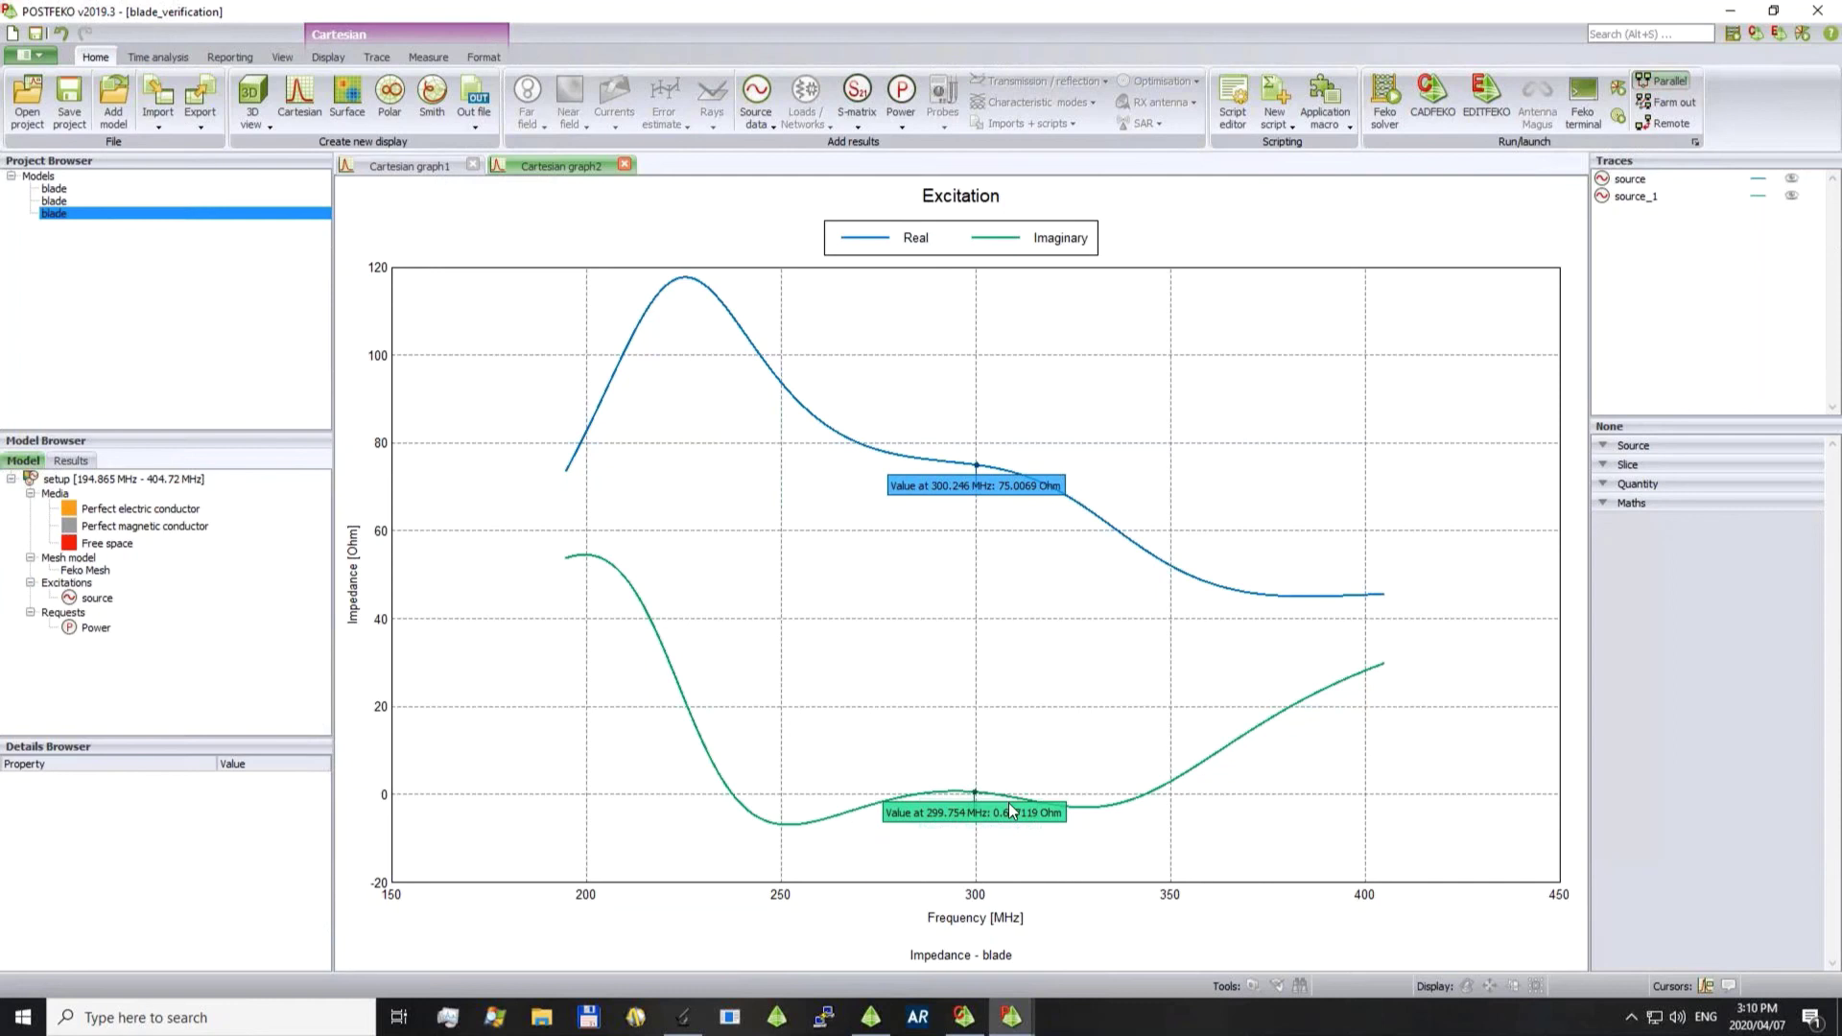
{"action": "left_click", "coordinate": [423, 163]}
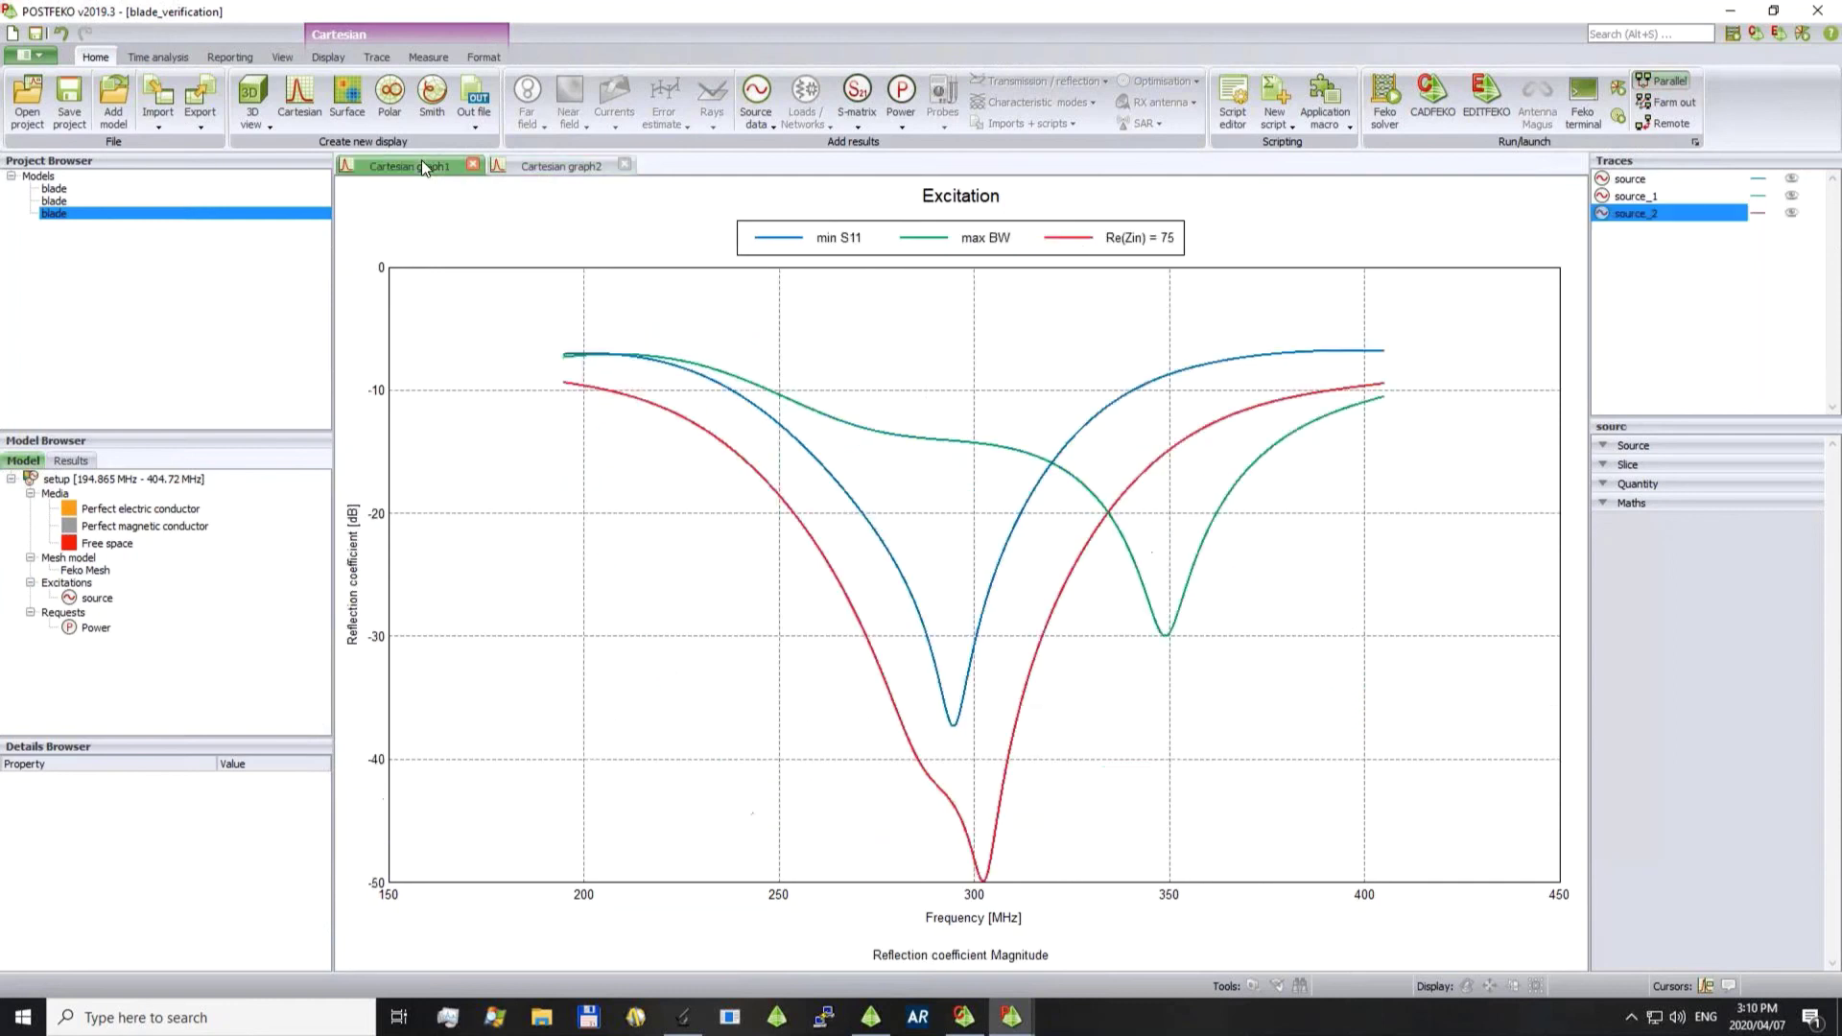